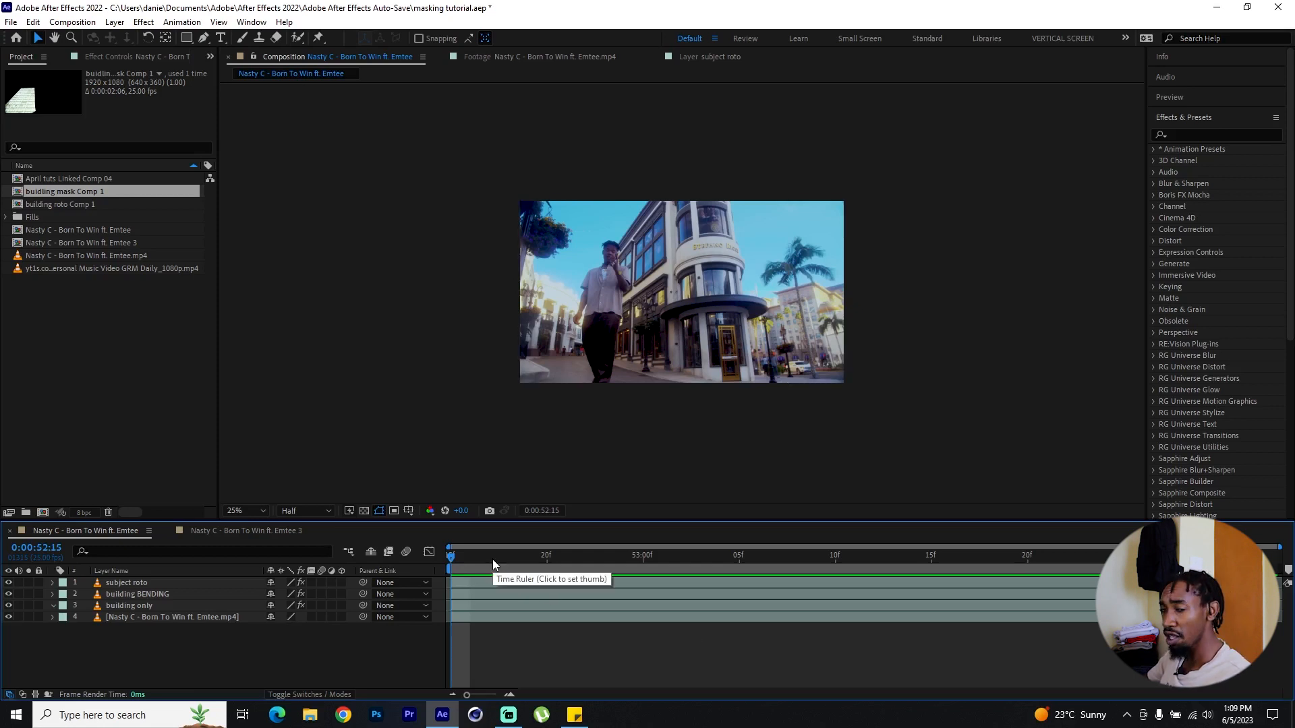
- Play and scrub through the street scene in the Nasty C - Born To Win ft. Emtee composition to review the building effect
{"action": "left_click", "coordinate": [225, 618]}
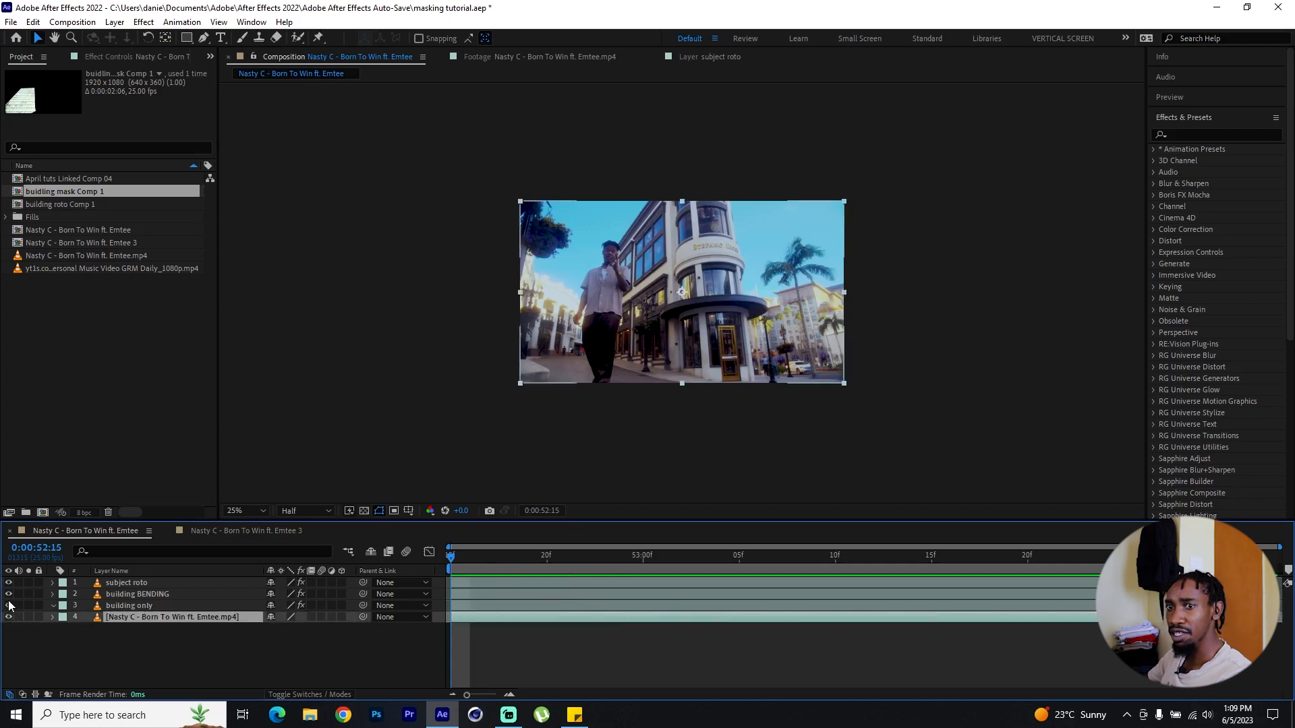
{"action": "key", "text": "space"}
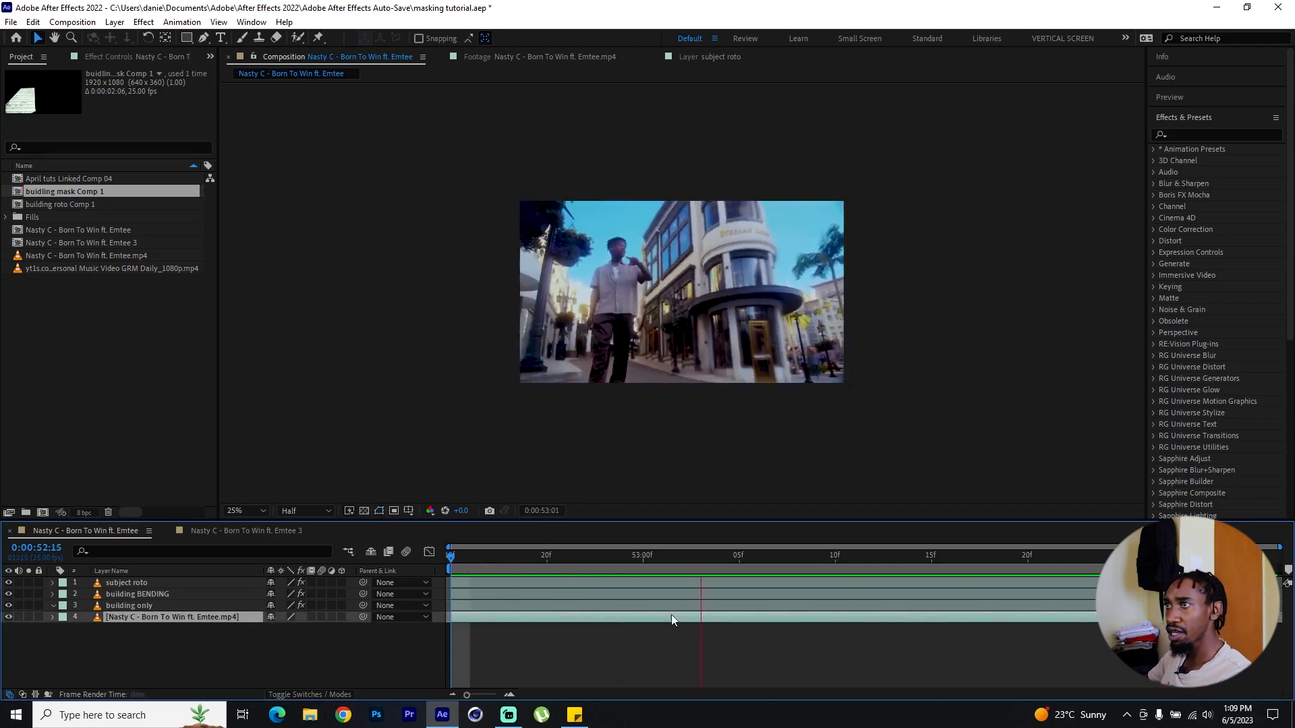
{"action": "key", "text": "space"}
{"action": "left_click_drag", "start_coordinate": [473, 559], "coordinate": [450, 557]}
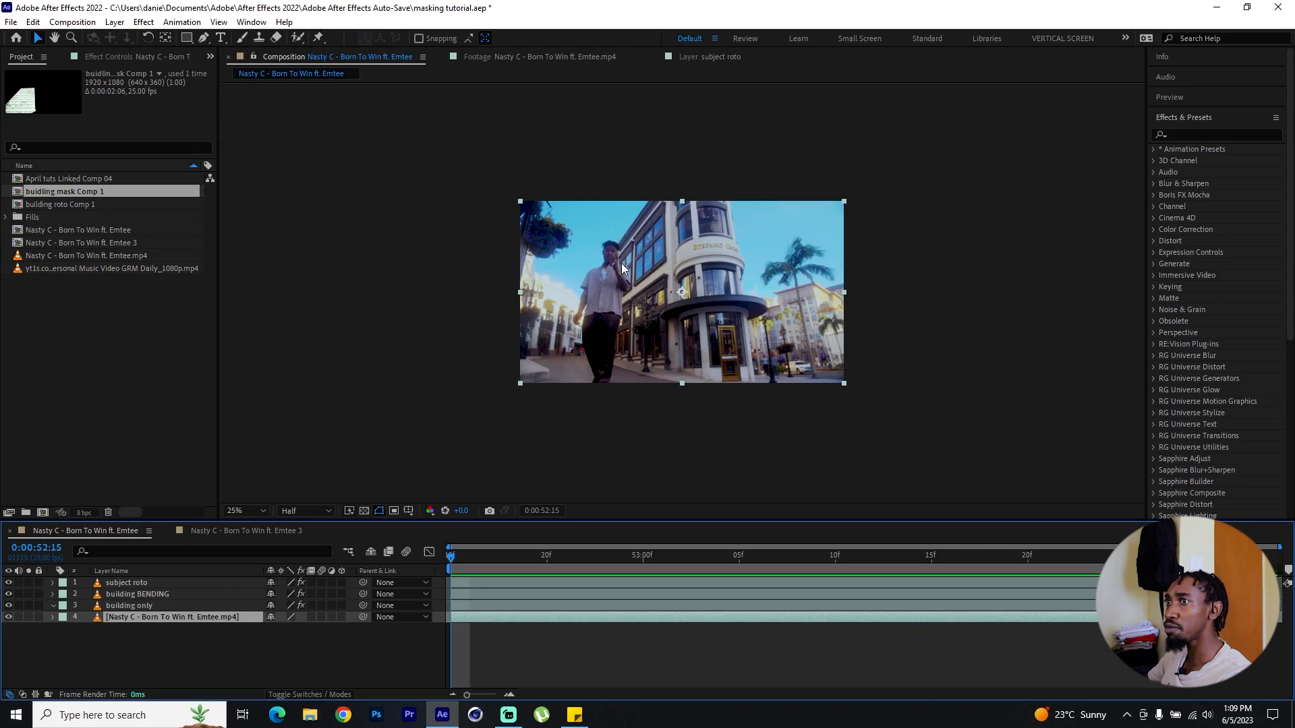
{"action": "left_click", "coordinate": [484, 556]}
{"action": "left_click_drag", "start_coordinate": [531, 570], "coordinate": [1146, 573]}
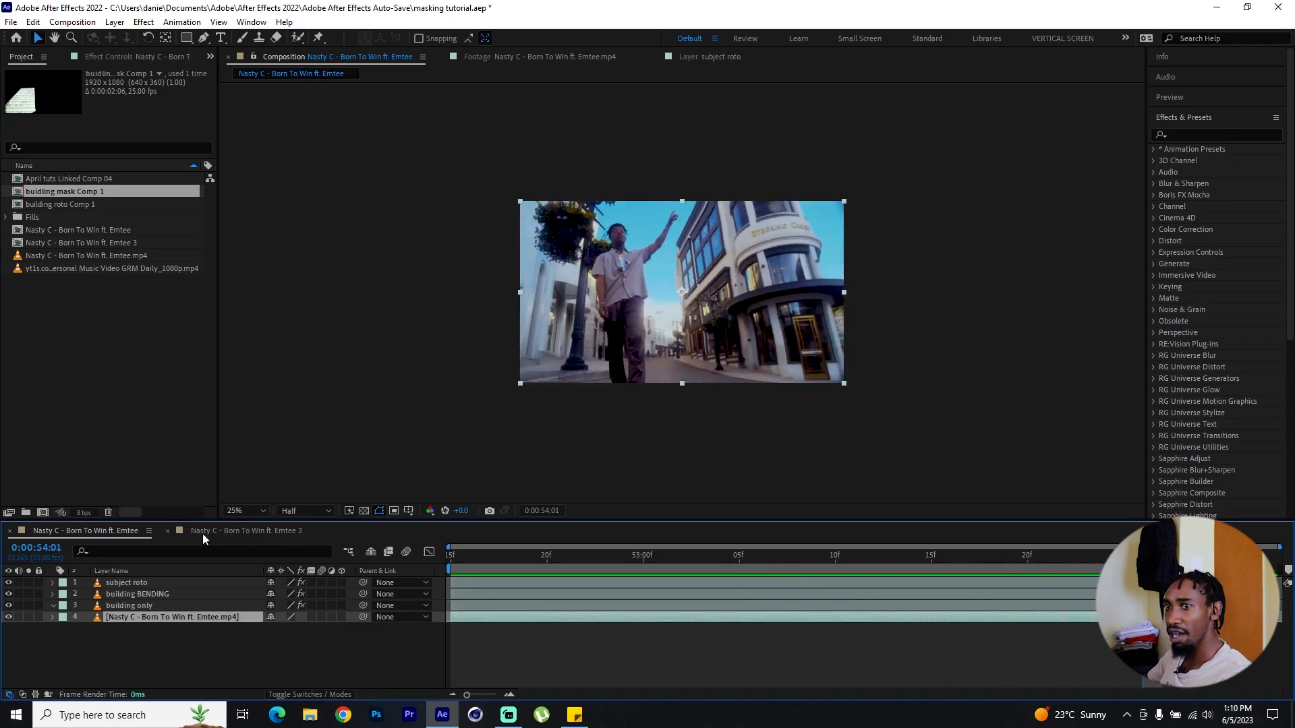
- In the Nasty C - Born To Win ft. Emtee 3 composition, hide the top two layers and scrub through the original footage
{"action": "left_click", "coordinate": [223, 531]}
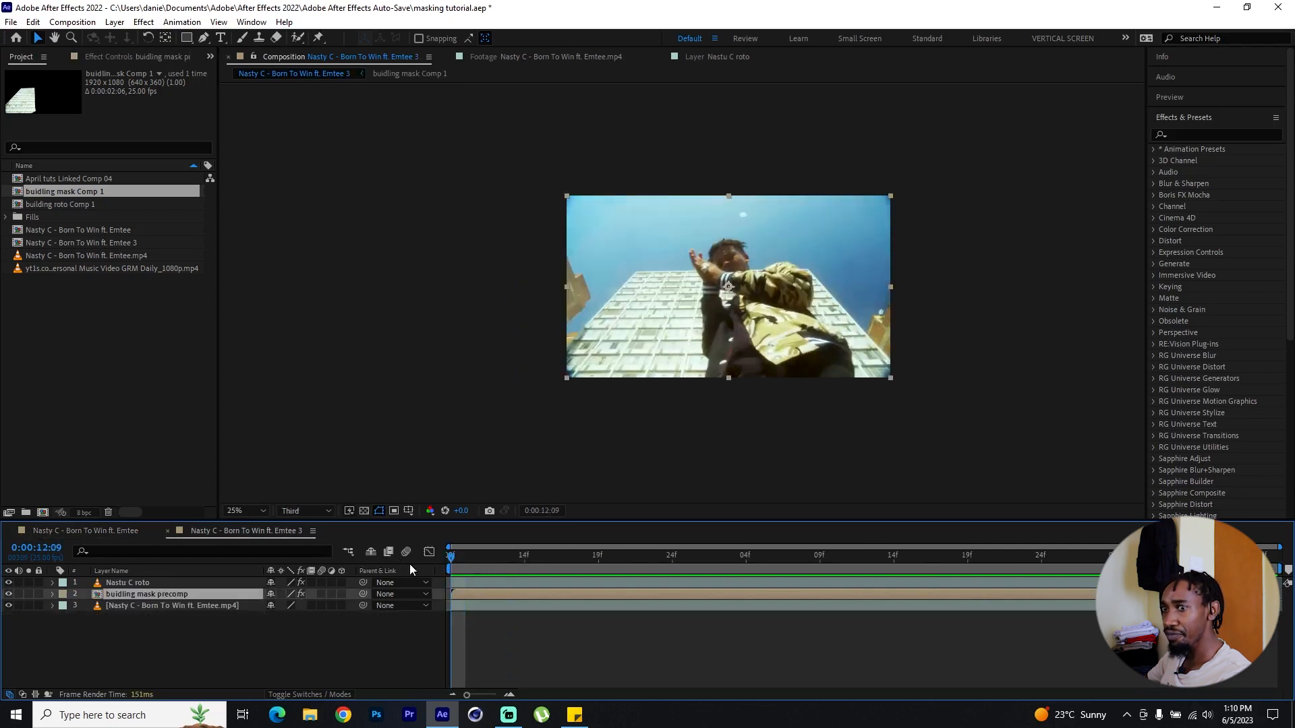
{"action": "left_click_drag", "start_coordinate": [9, 593], "coordinate": [9, 582]}
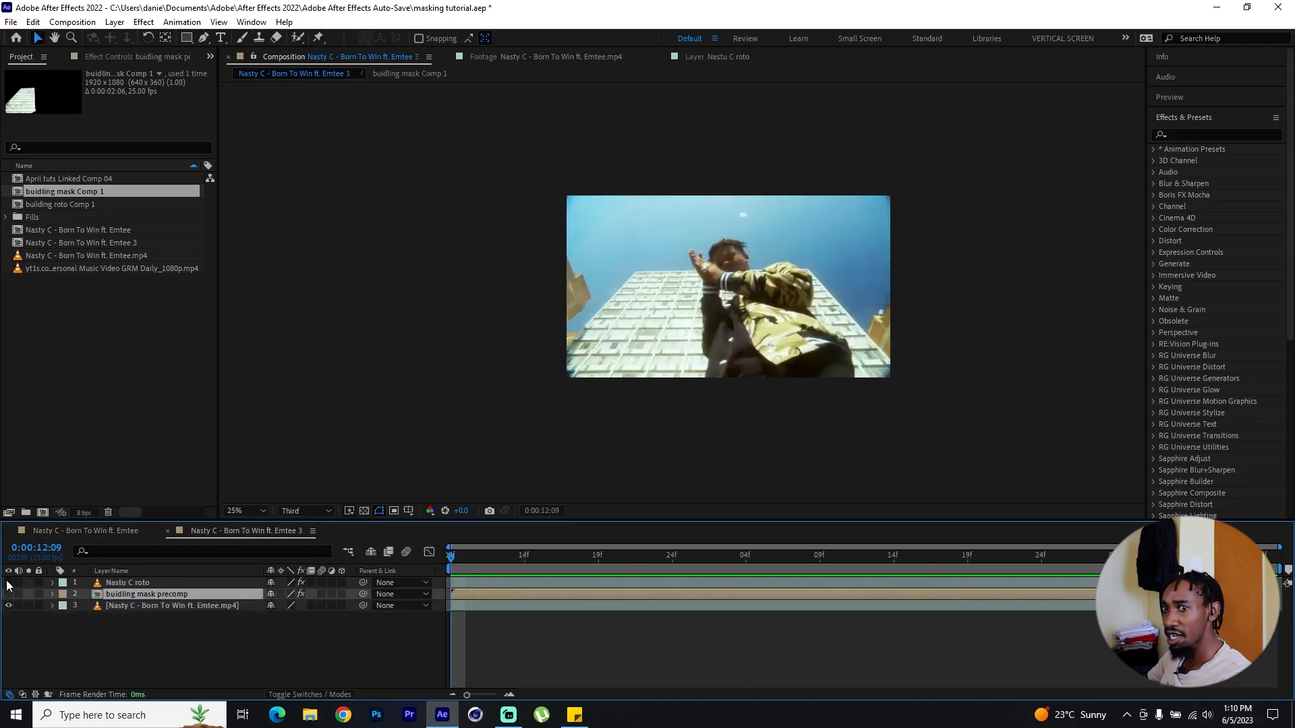
{"action": "left_click", "coordinate": [190, 606]}
{"action": "left_click_drag", "start_coordinate": [467, 571], "coordinate": [894, 570]}
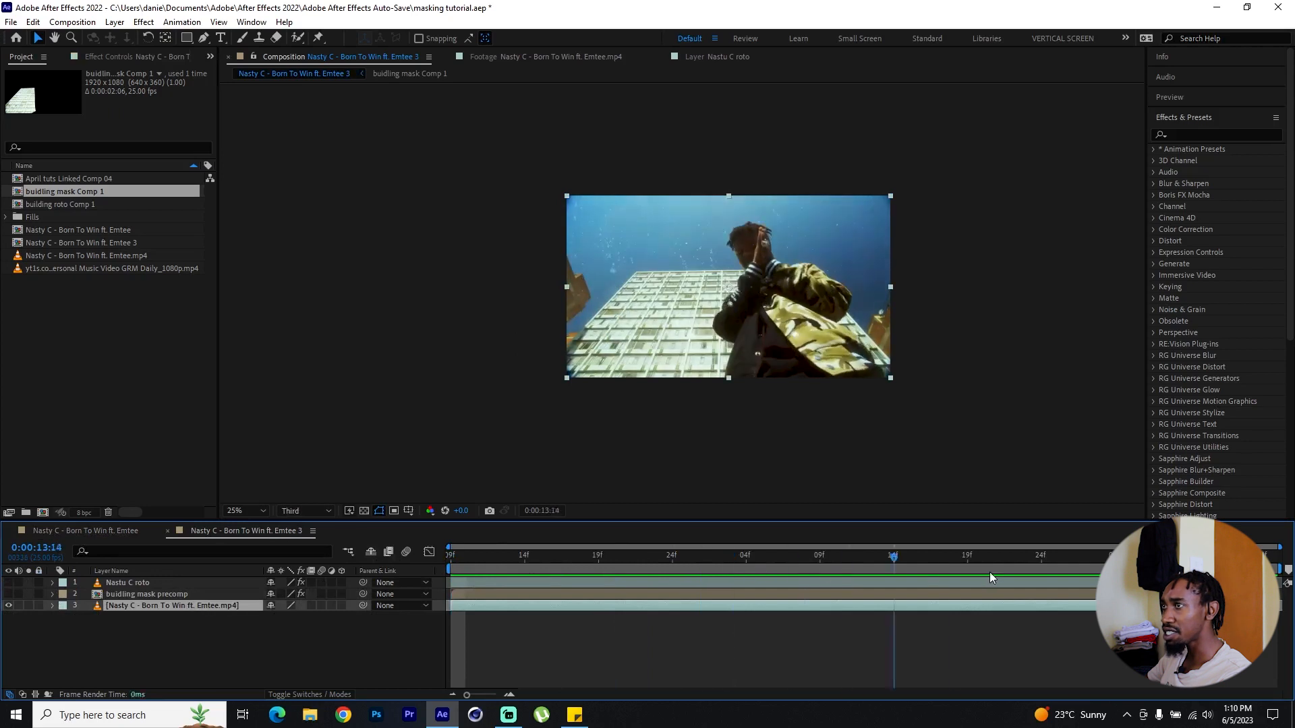
{"action": "left_click_drag", "start_coordinate": [990, 572], "coordinate": [508, 592]}
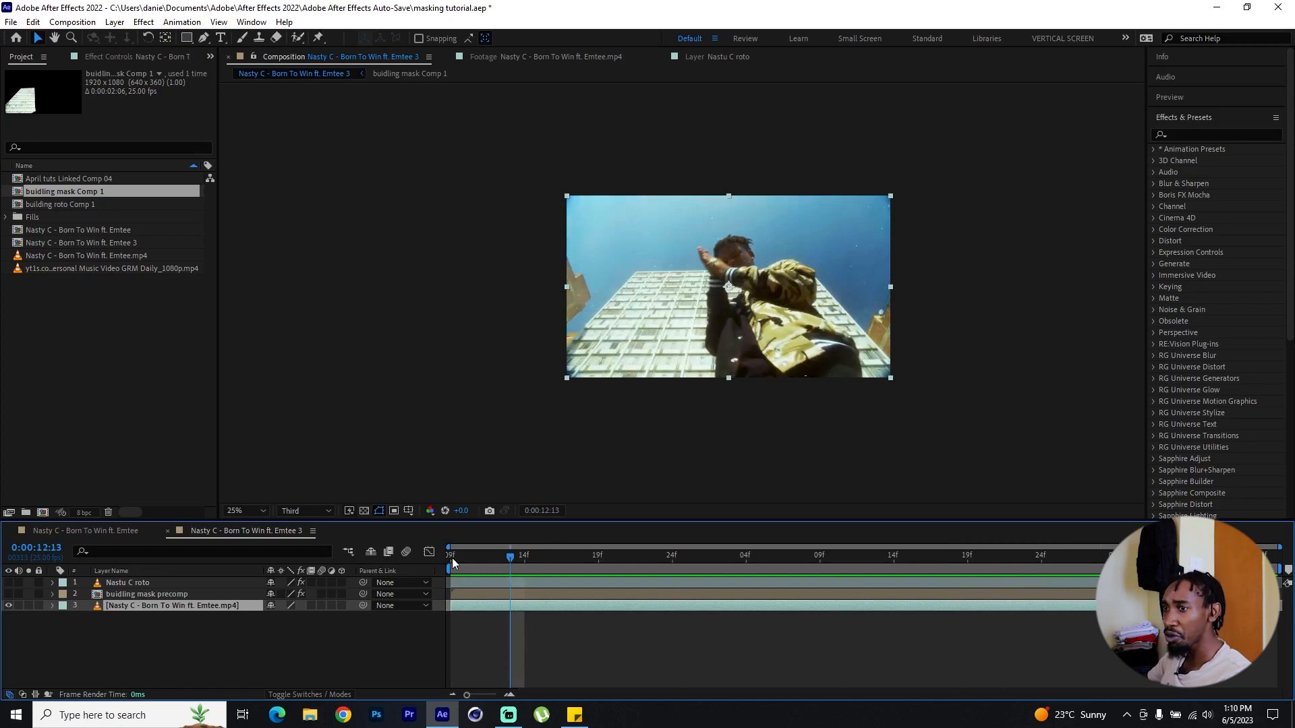
- Show the buidling mask precomp layer, open its composition and play the animated building mask
{"action": "left_click", "coordinate": [8, 595]}
{"action": "left_click", "coordinate": [142, 597]}
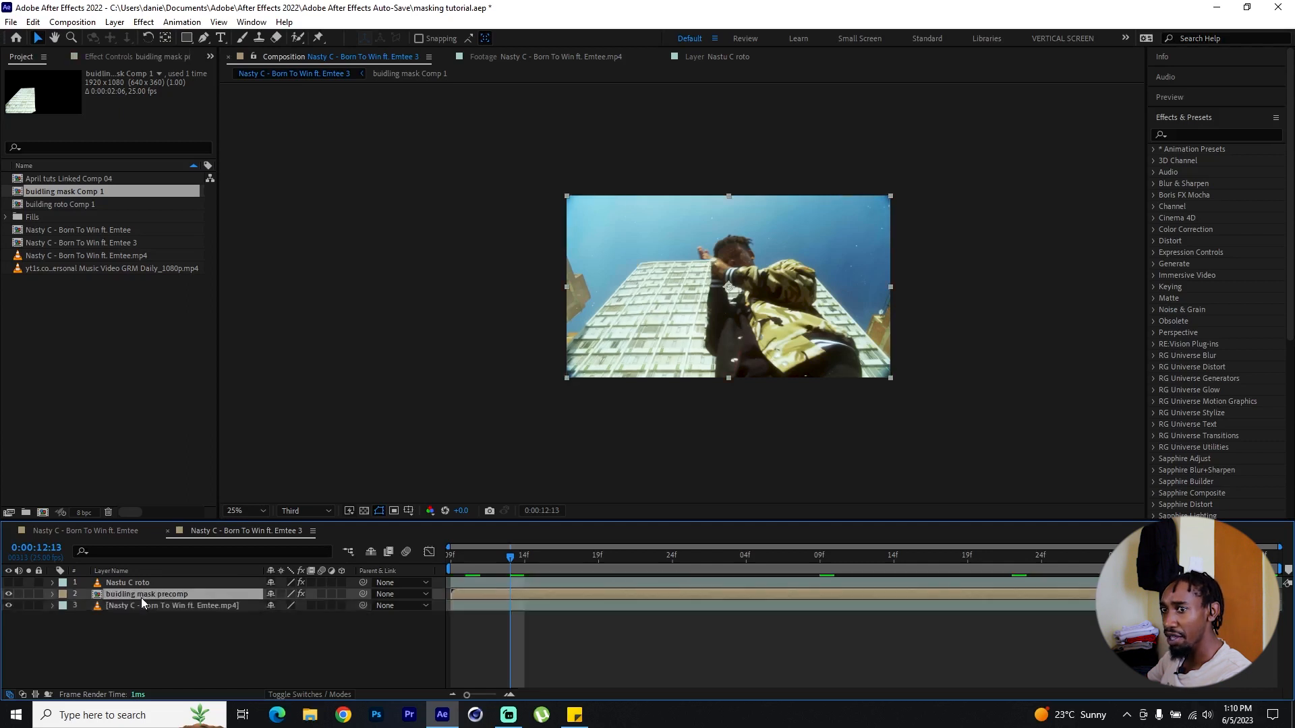
{"action": "double_click", "coordinate": [165, 598]}
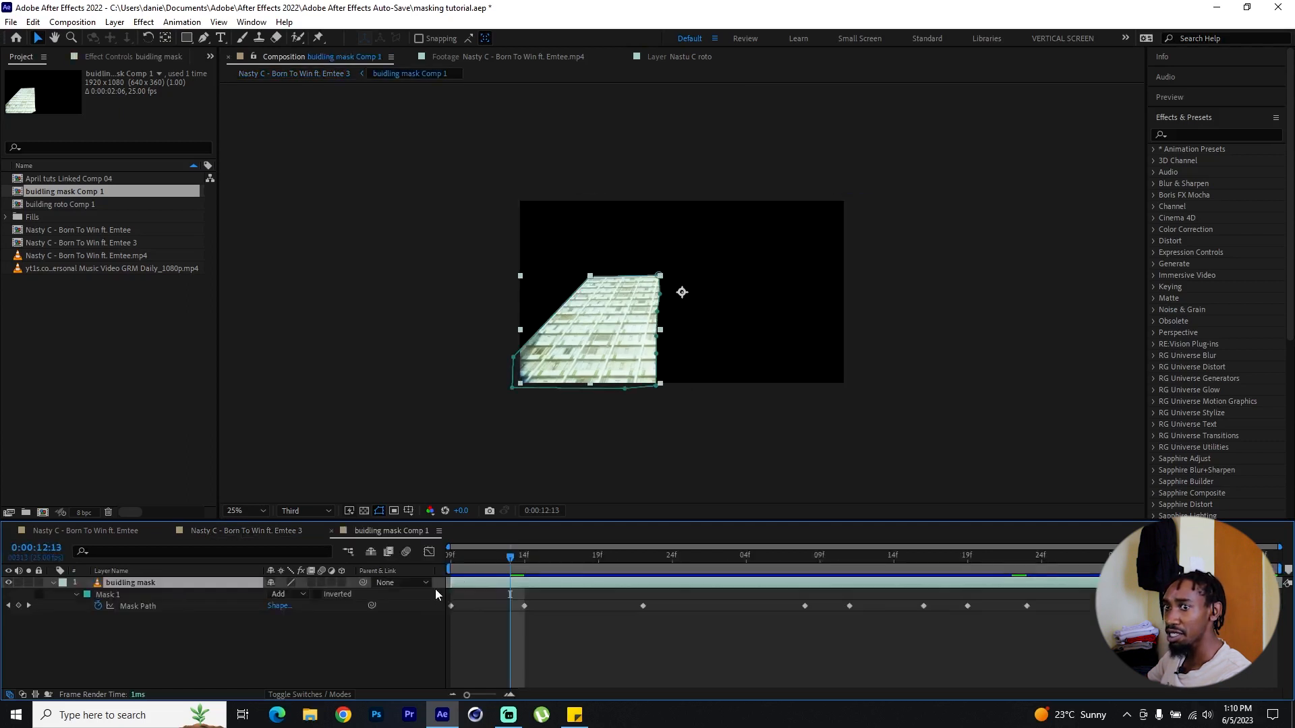
{"action": "key", "text": "space"}
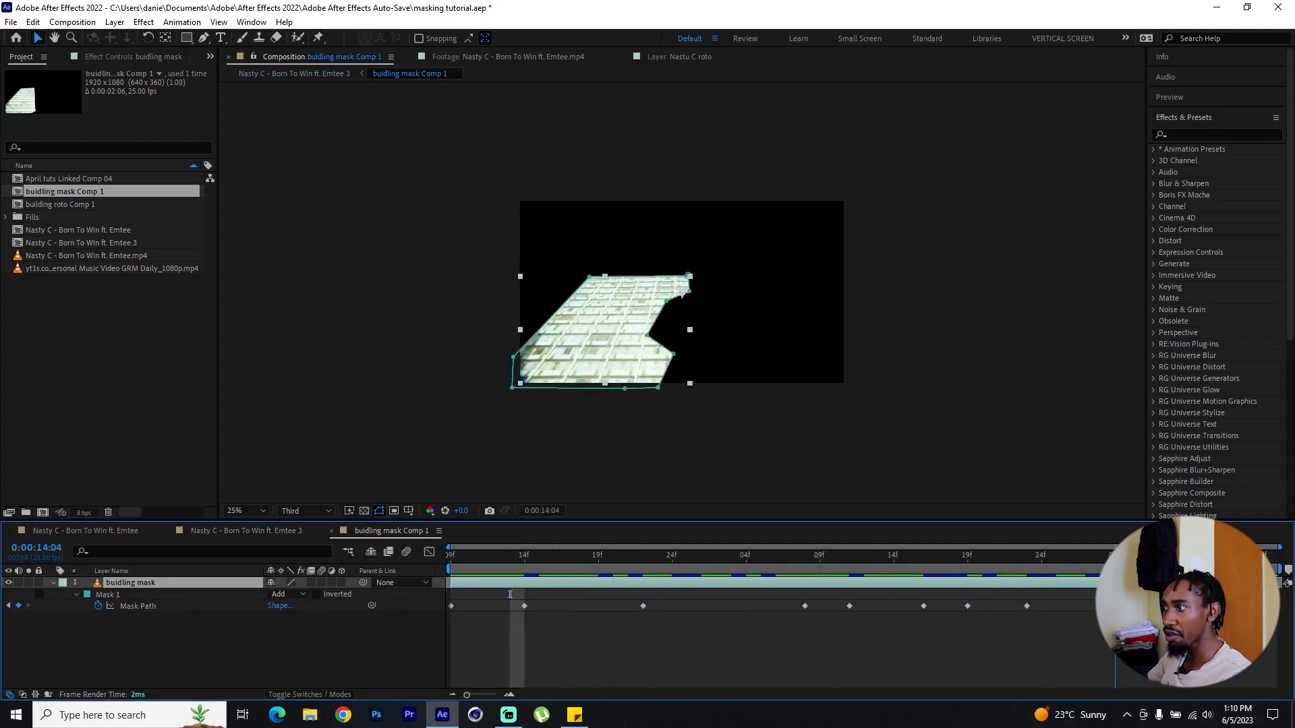
- Return to the Nasty C - Born To Win ft. Emtee 3 composition and inspect the precomp's Bezier Warp effect from 0:00:12:09
{"action": "left_click", "coordinate": [289, 532]}
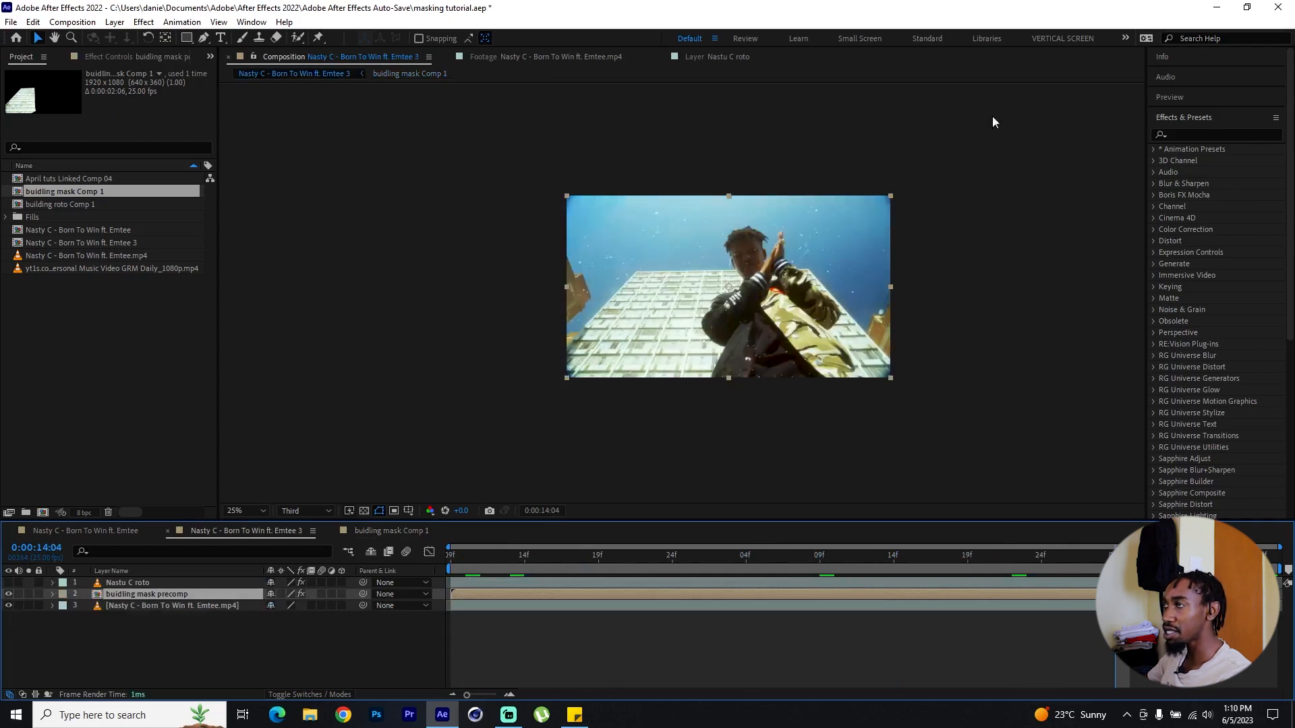
{"action": "left_click", "coordinate": [139, 57]}
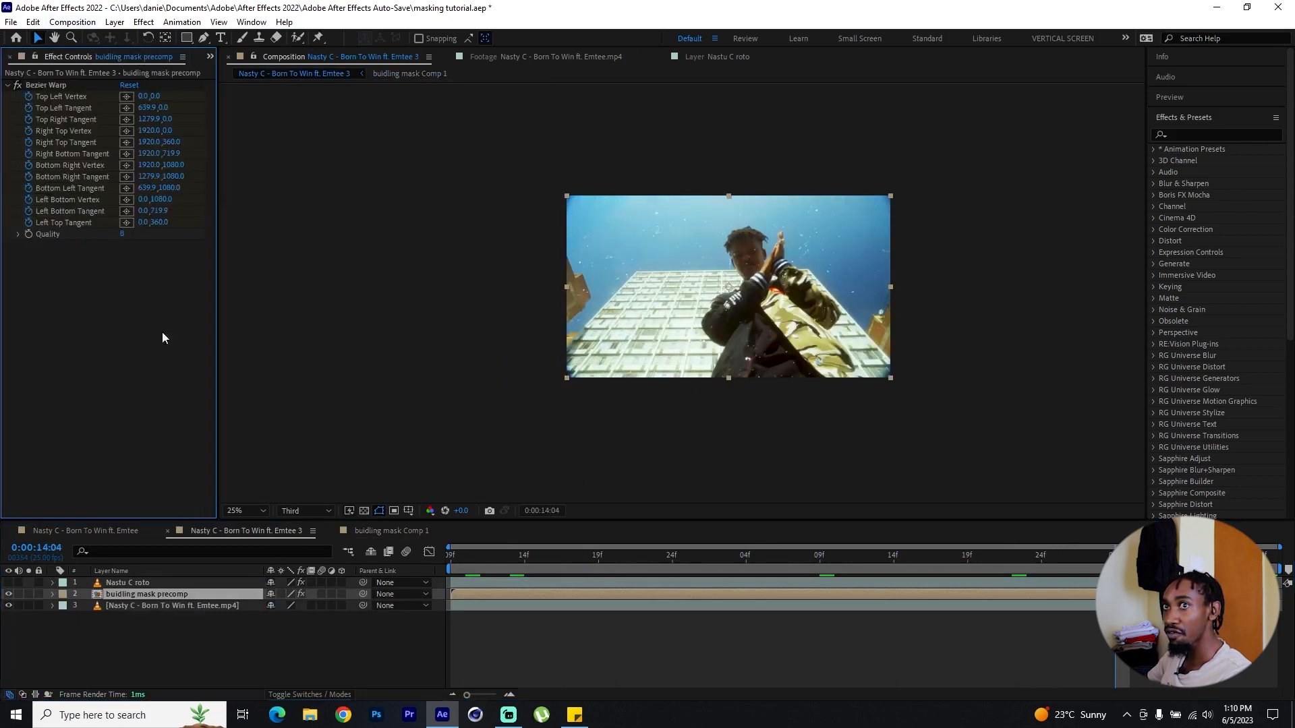
{"action": "left_click_drag", "start_coordinate": [469, 556], "coordinate": [370, 579]}
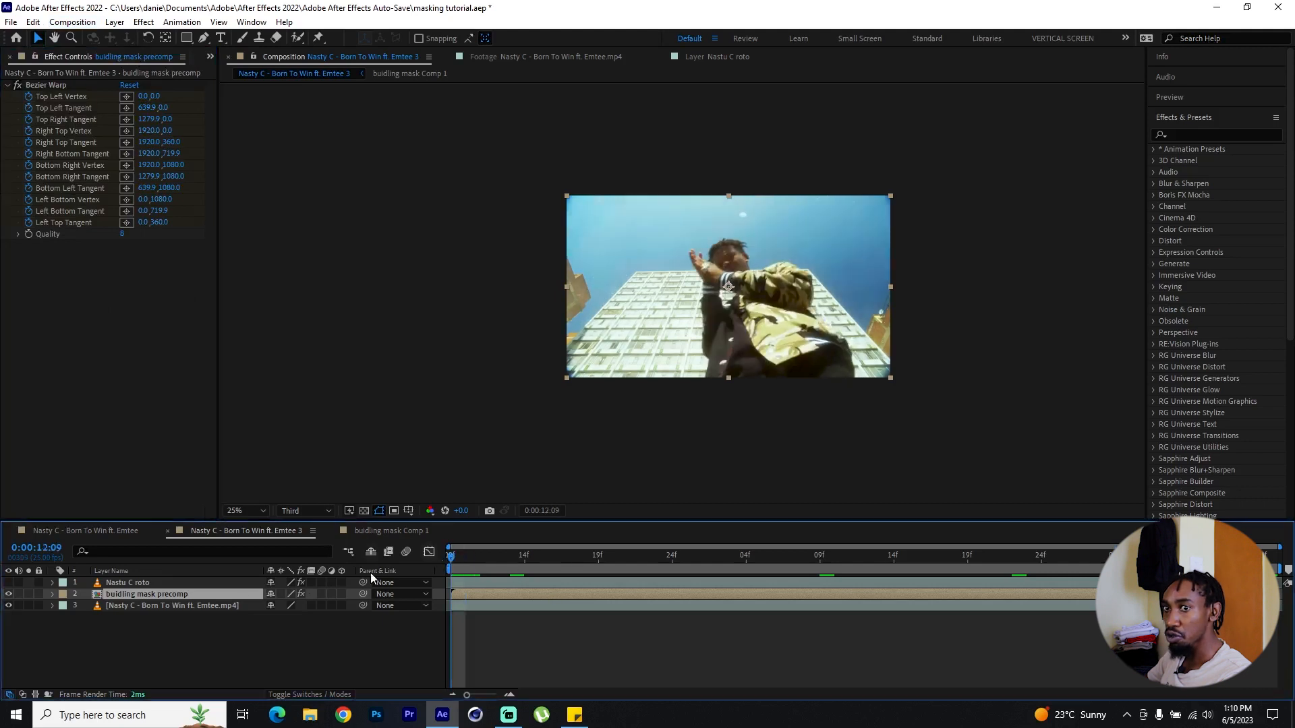
- Solo the Nastu C roto layer, scrub through the isolated subject, and turn its solo off
{"action": "left_click", "coordinate": [127, 584]}
{"action": "left_click", "coordinate": [28, 584]}
{"action": "left_click_drag", "start_coordinate": [492, 561], "coordinate": [569, 563]}
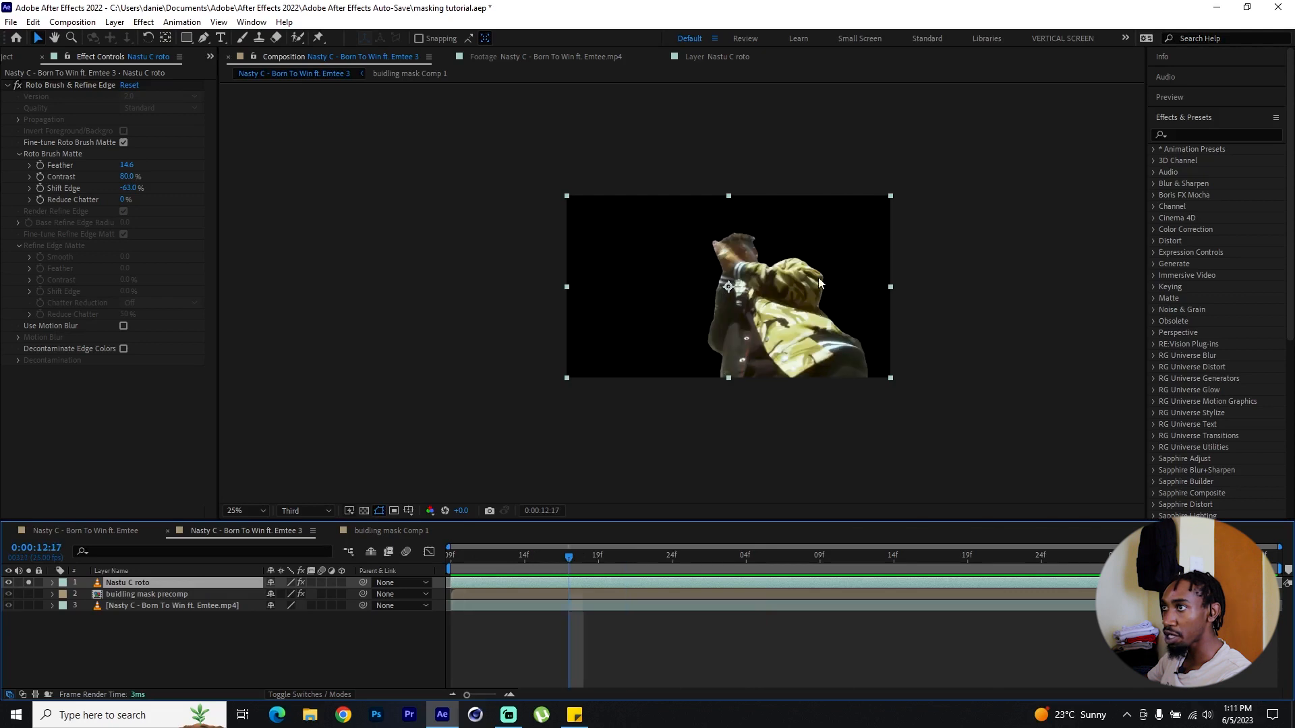
{"action": "left_click", "coordinate": [27, 583]}
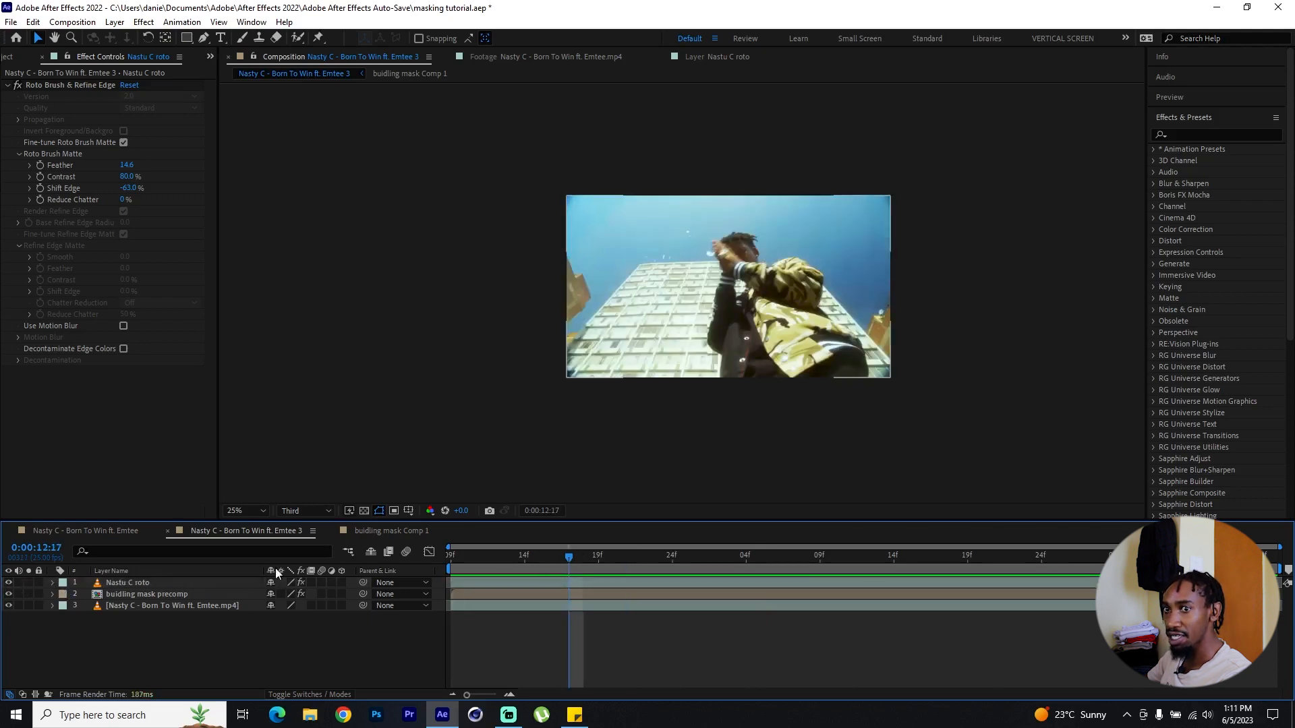
- Play the composition from 0:00:12:09 and scrub through it to review the warped building behind the subject
{"action": "left_click_drag", "start_coordinate": [479, 557], "coordinate": [421, 572]}
{"action": "key", "text": "space"}
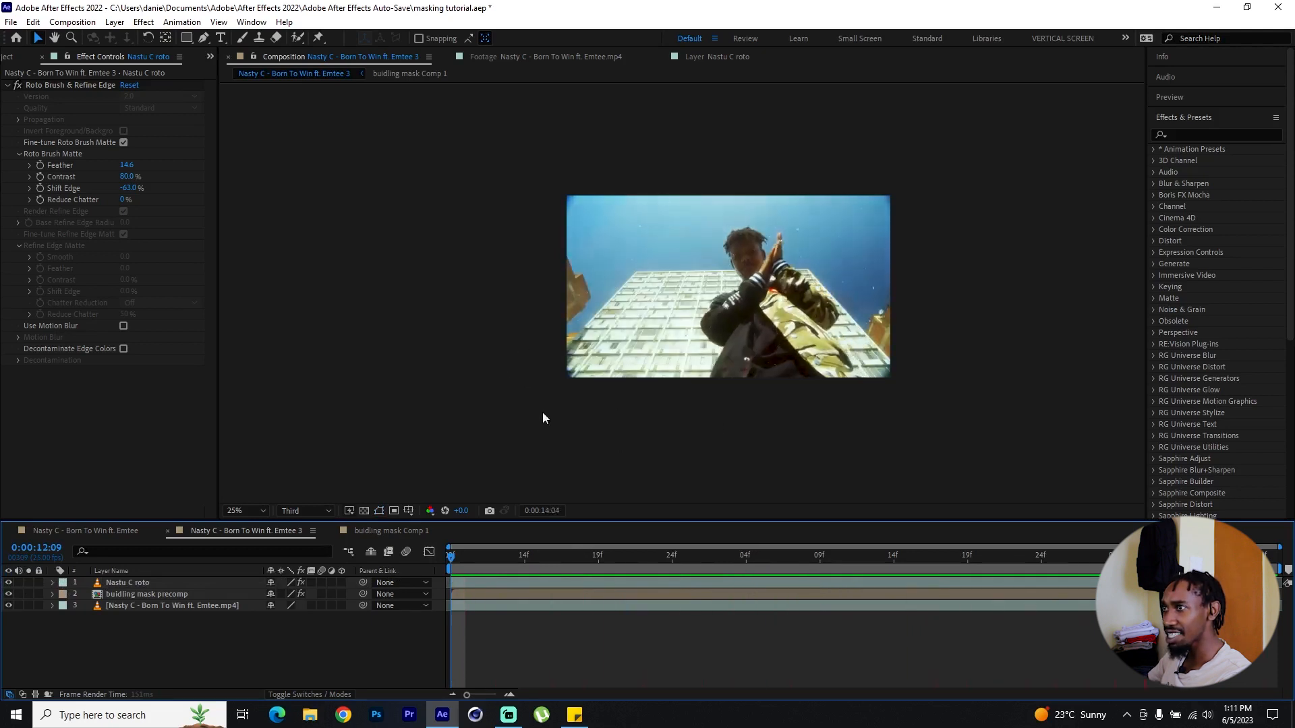
{"action": "key", "text": "space"}
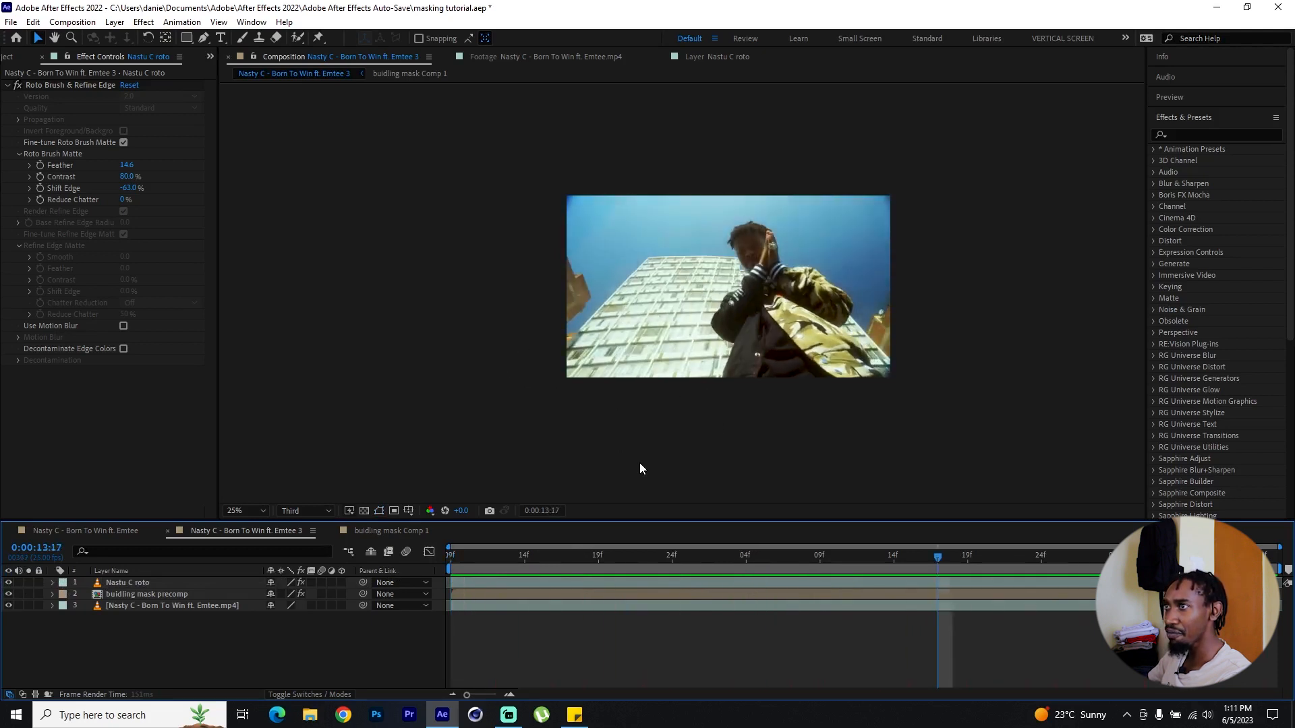
{"action": "left_click_drag", "start_coordinate": [927, 561], "coordinate": [1071, 564]}
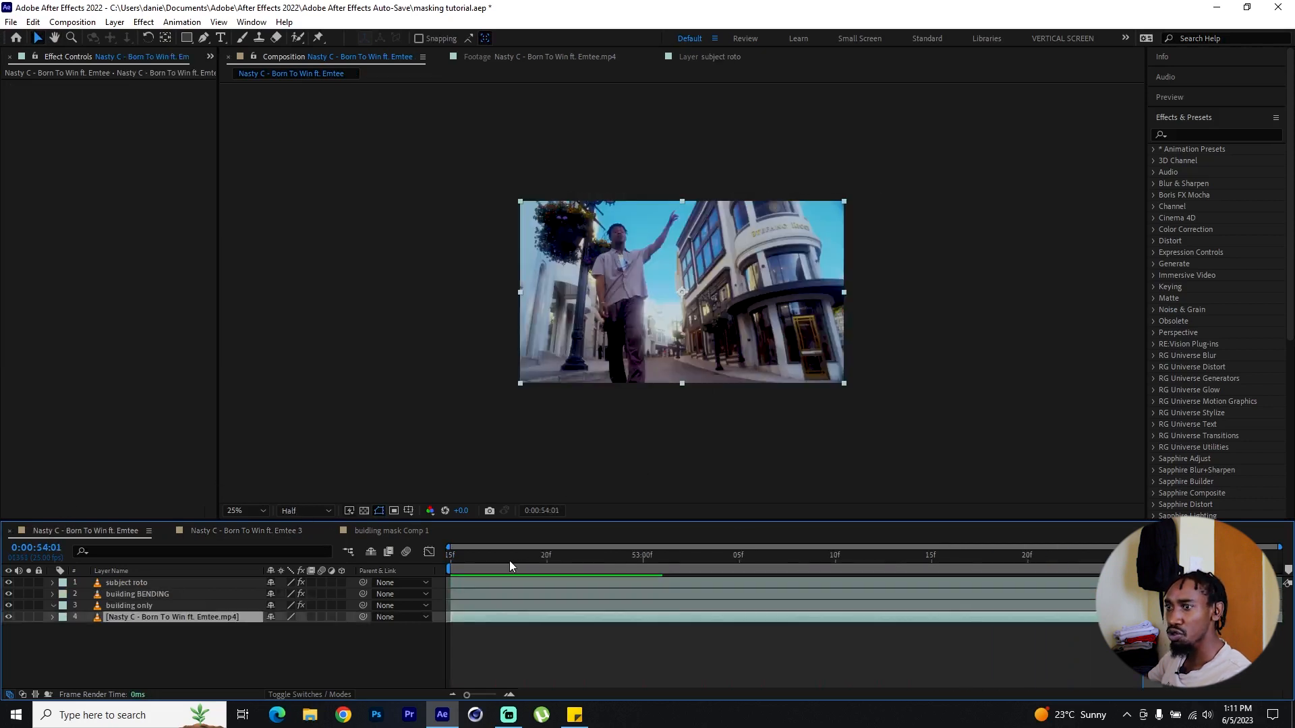
- Delete the building BENDING layer from the Nasty C - Born To Win ft. Emtee composition
{"action": "key", "text": "space"}
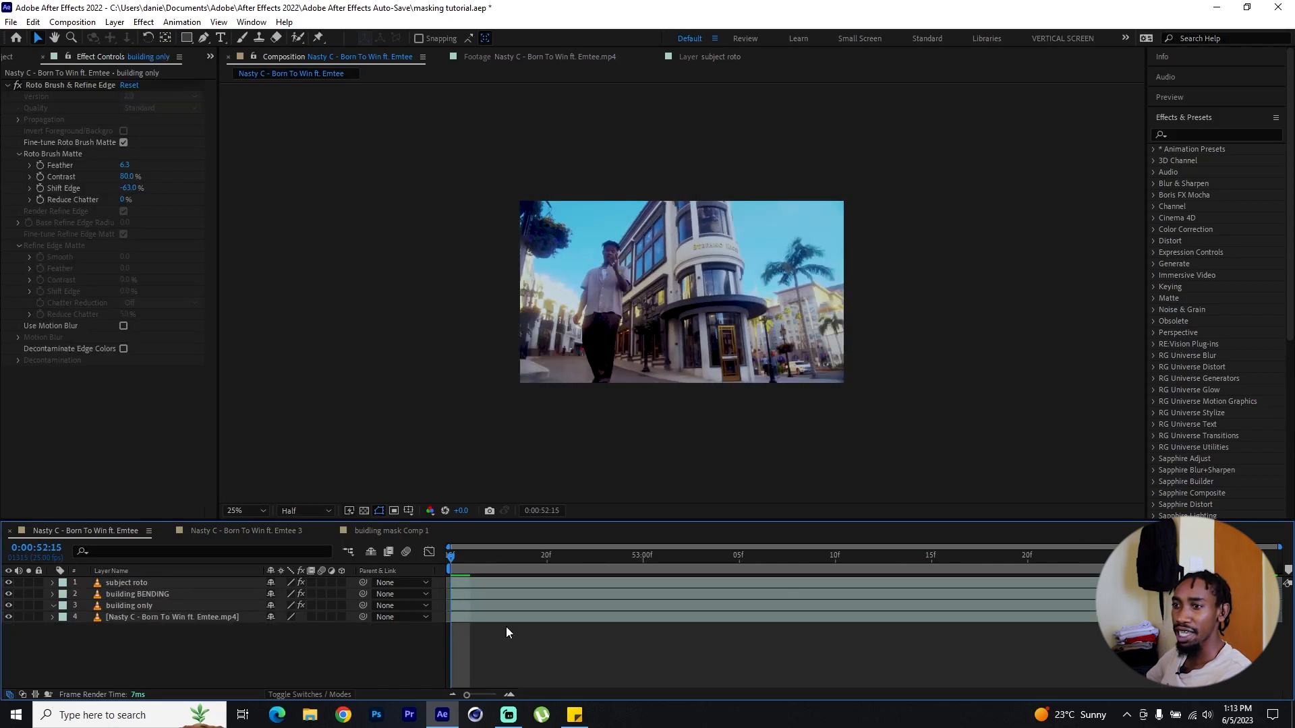
{"action": "left_click", "coordinate": [176, 594]}
{"action": "key", "text": "Delete"}
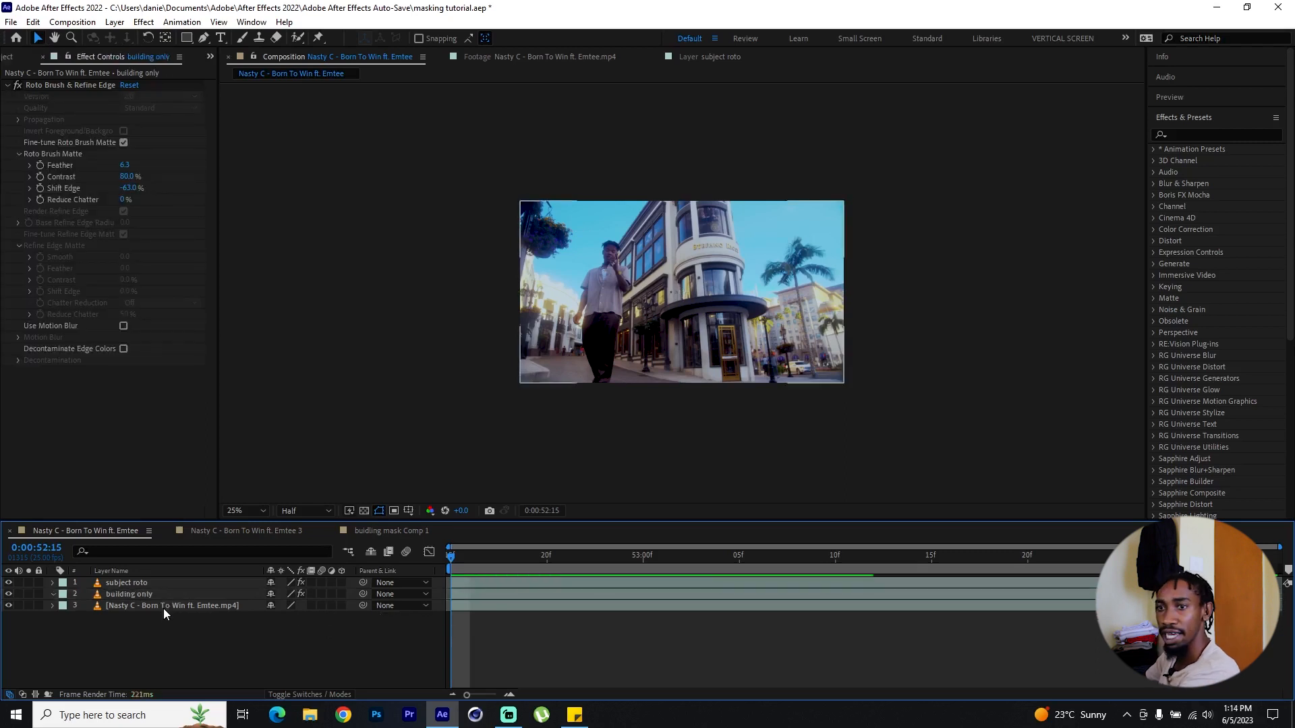
- Preview the remaining layers, then hide subject roto and building only to review the original footage
{"action": "left_click", "coordinate": [166, 593]}
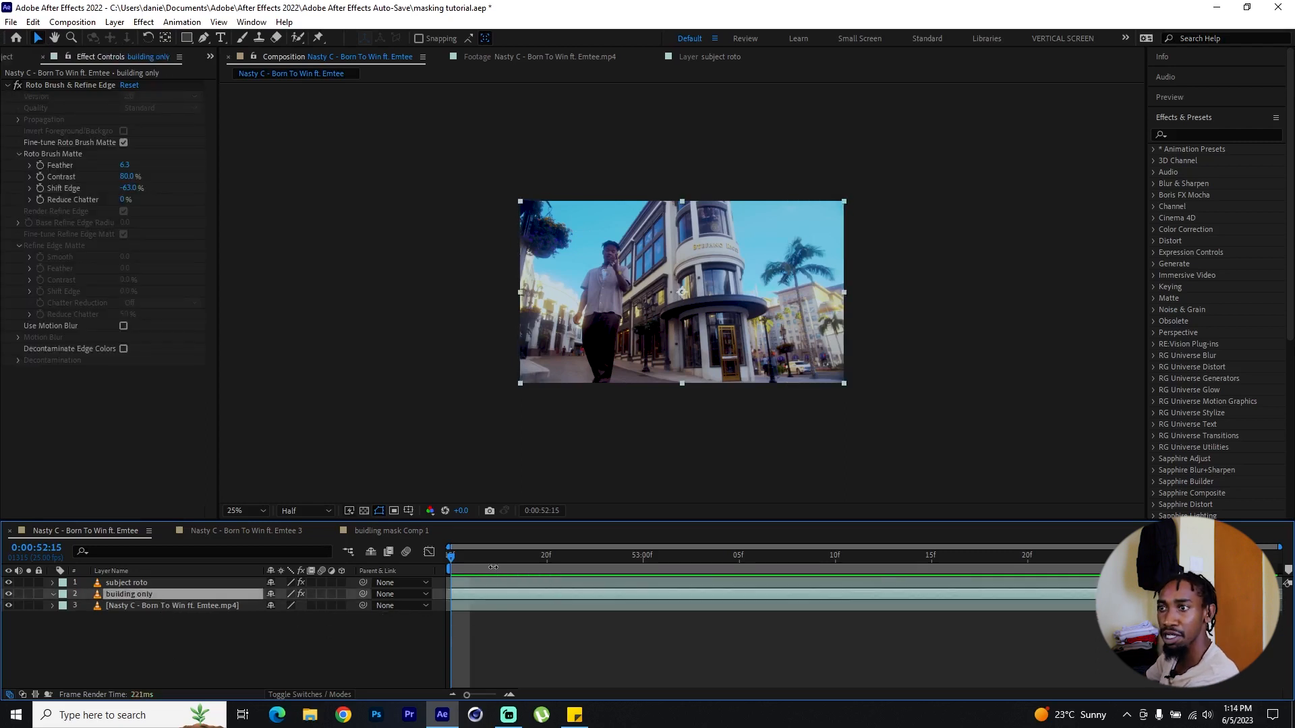
{"action": "key", "text": "space"}
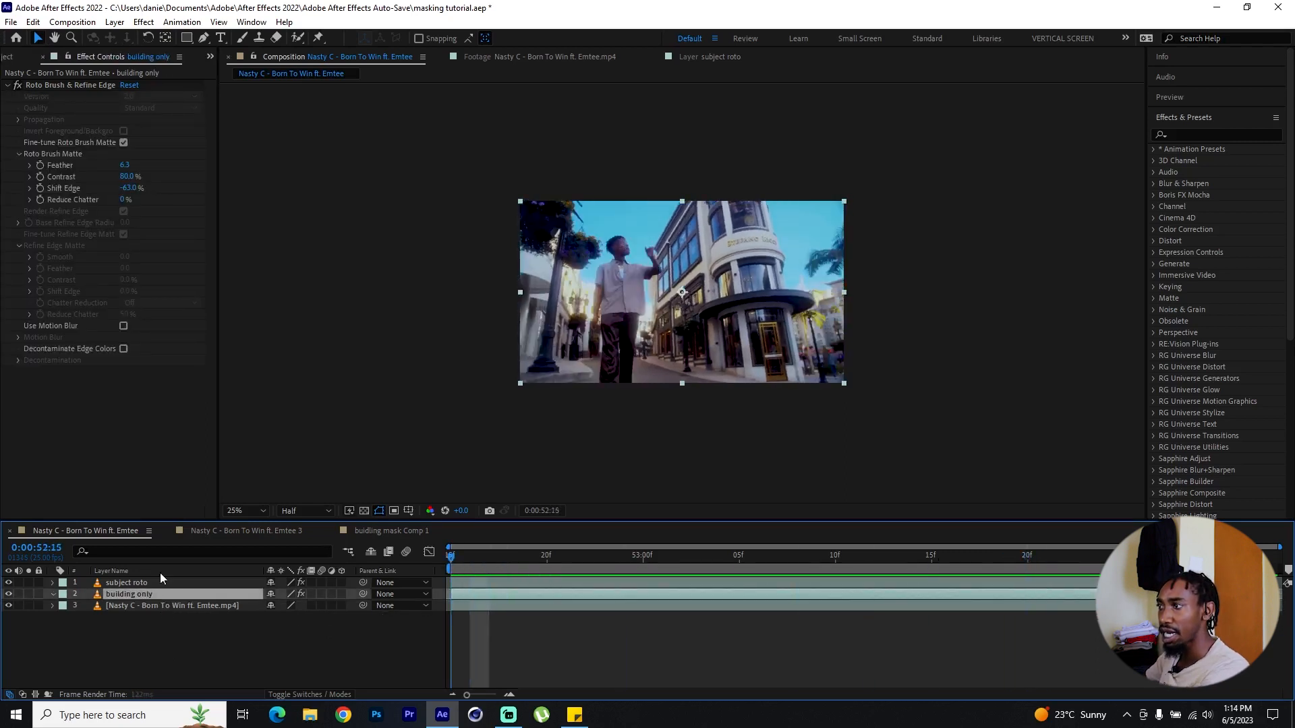
{"action": "left_click_drag", "start_coordinate": [8, 583], "coordinate": [8, 594]}
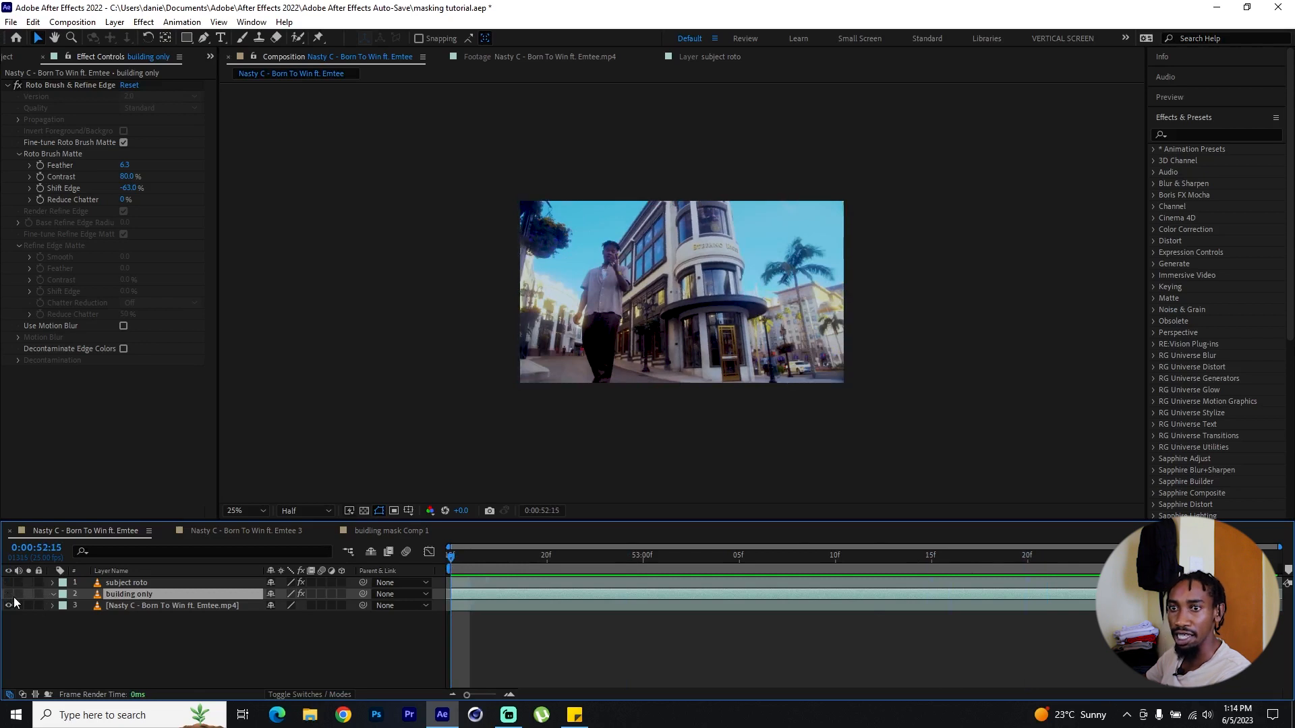
{"action": "key", "text": "F2"}
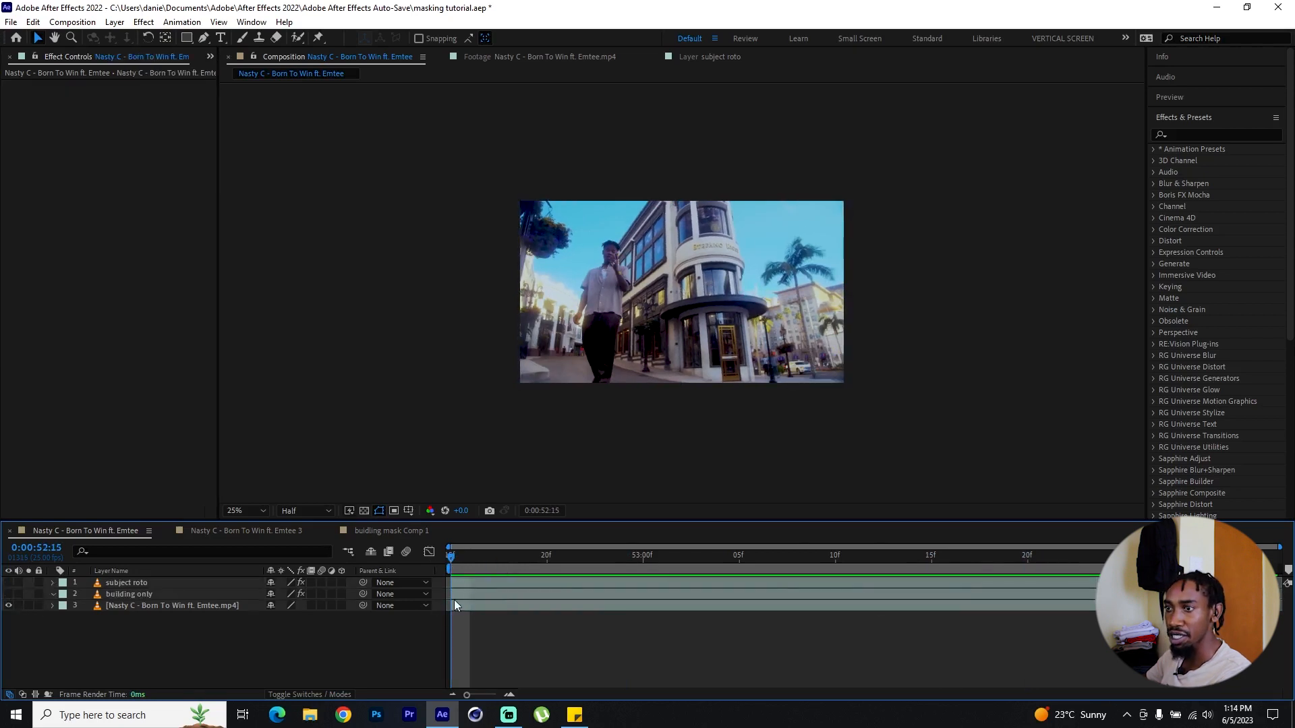
{"action": "left_click", "coordinate": [455, 605]}
- Solo the building only layer and play the isolated building cutout
{"action": "left_click", "coordinate": [143, 594]}
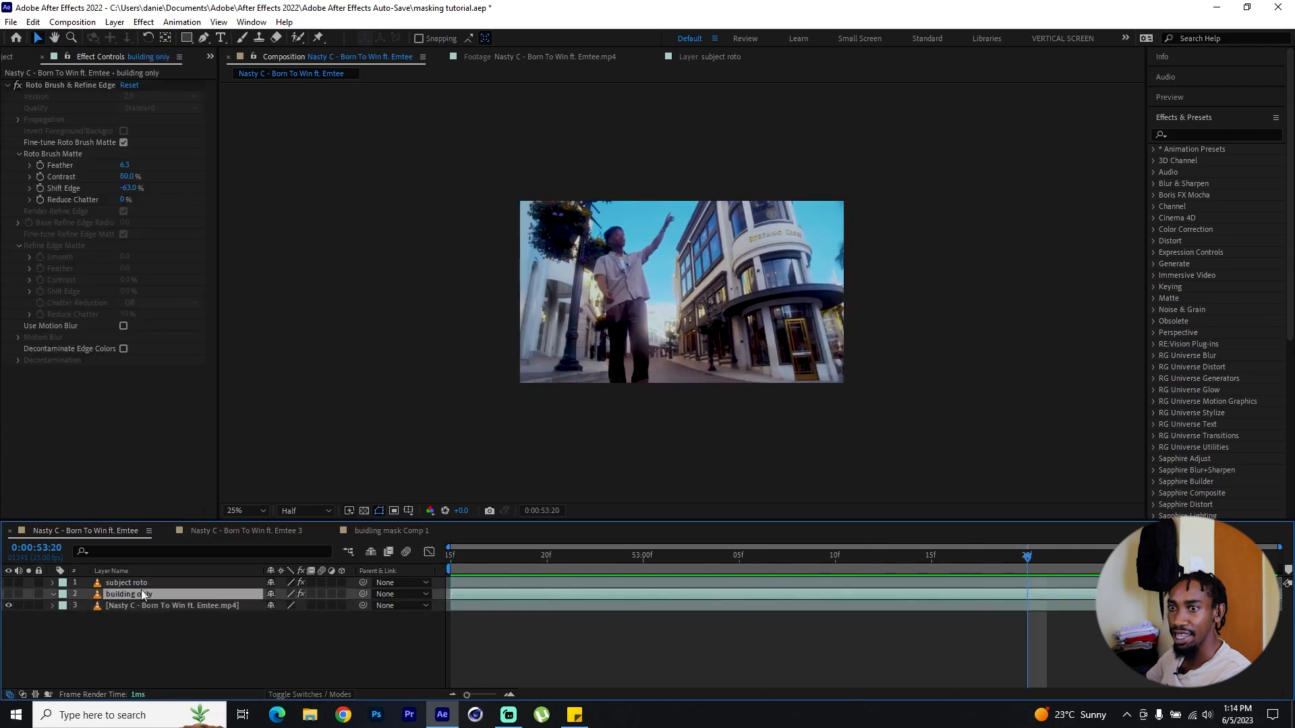
{"action": "left_click", "coordinate": [28, 593]}
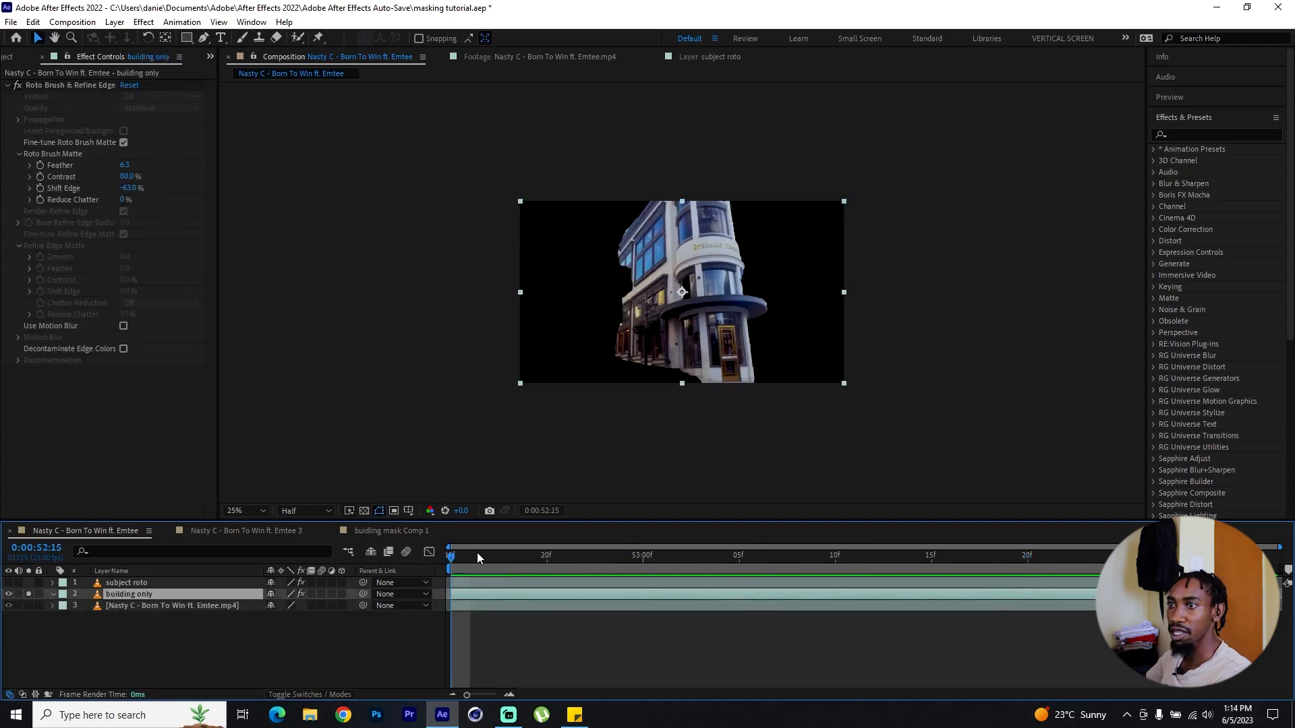
{"action": "key", "text": "space"}
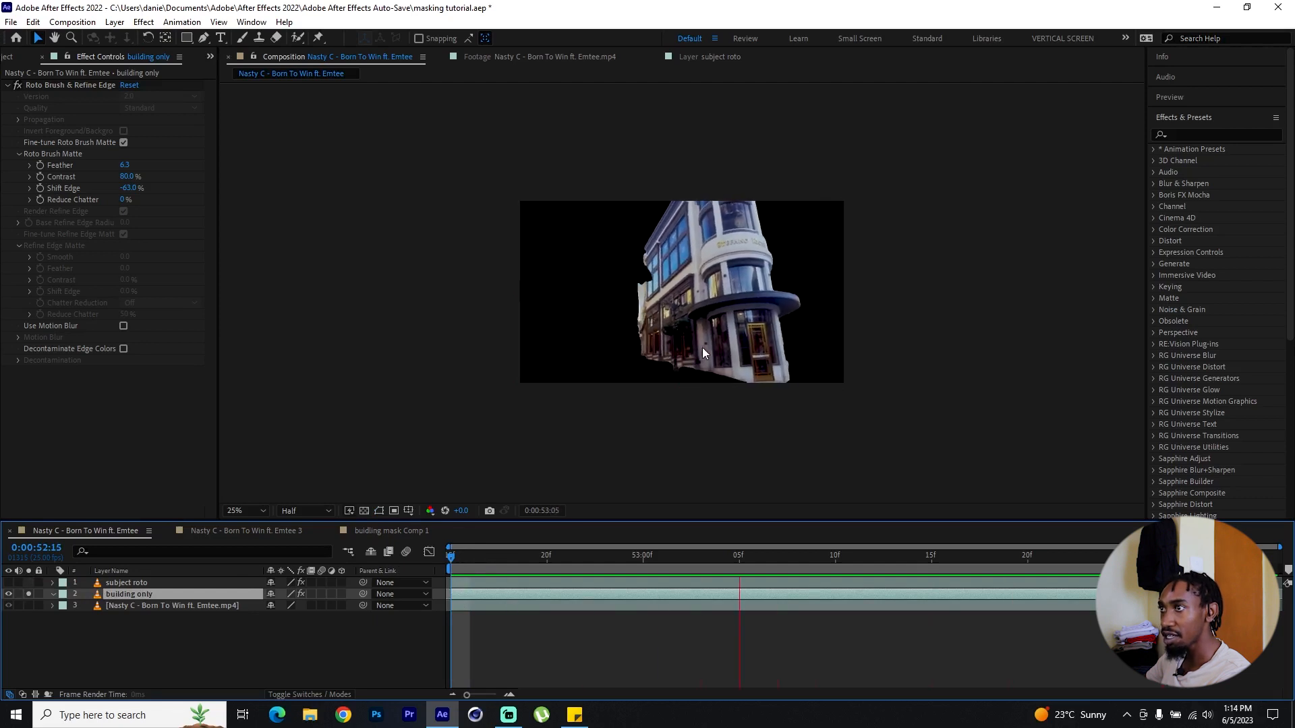
{"action": "key", "text": "space"}
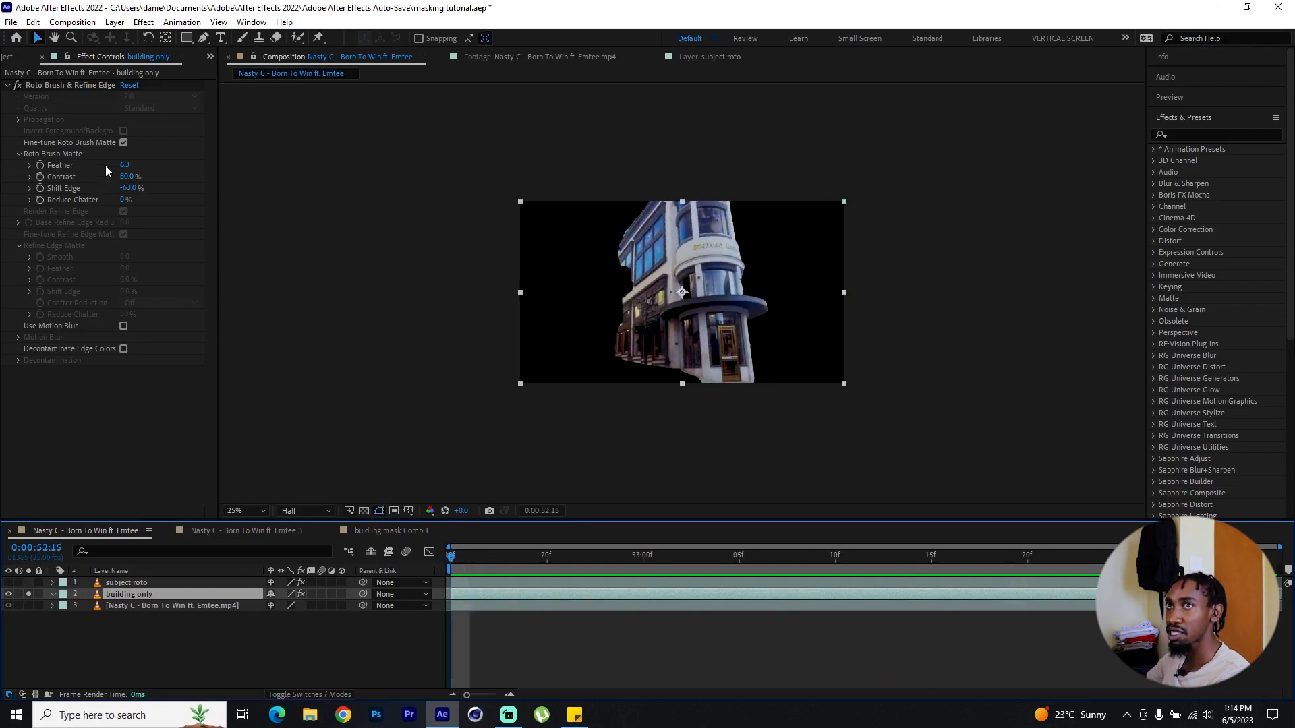
{"action": "key", "text": "space"}
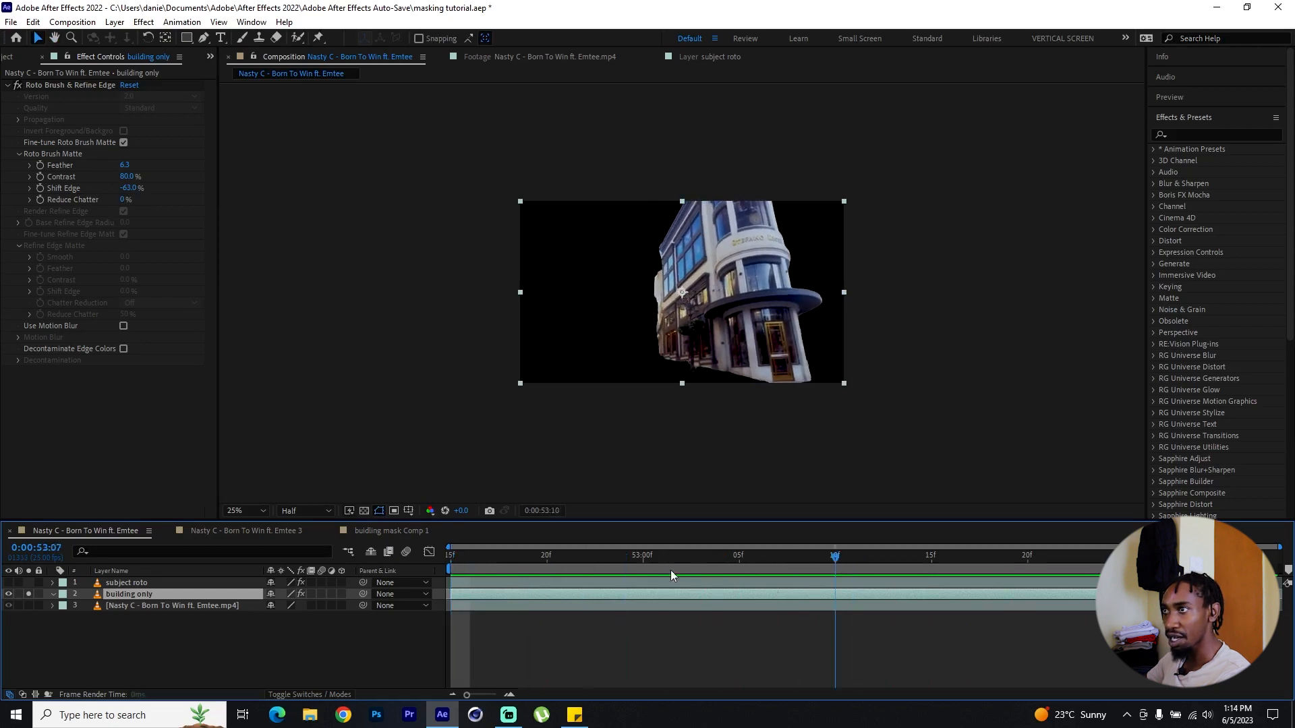
- Turn off the building only solo, then solo the subject roto layer and play the isolated subject
{"action": "left_click", "coordinate": [136, 582]}
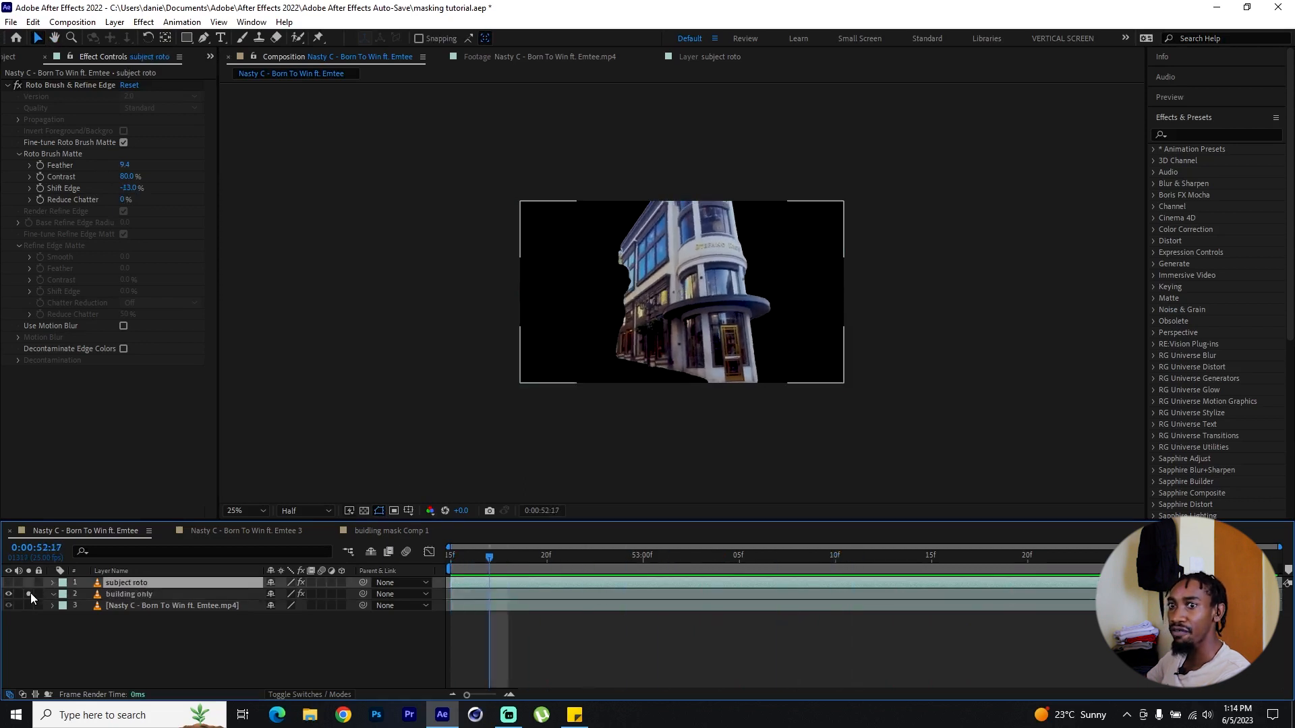
{"action": "left_click", "coordinate": [28, 594]}
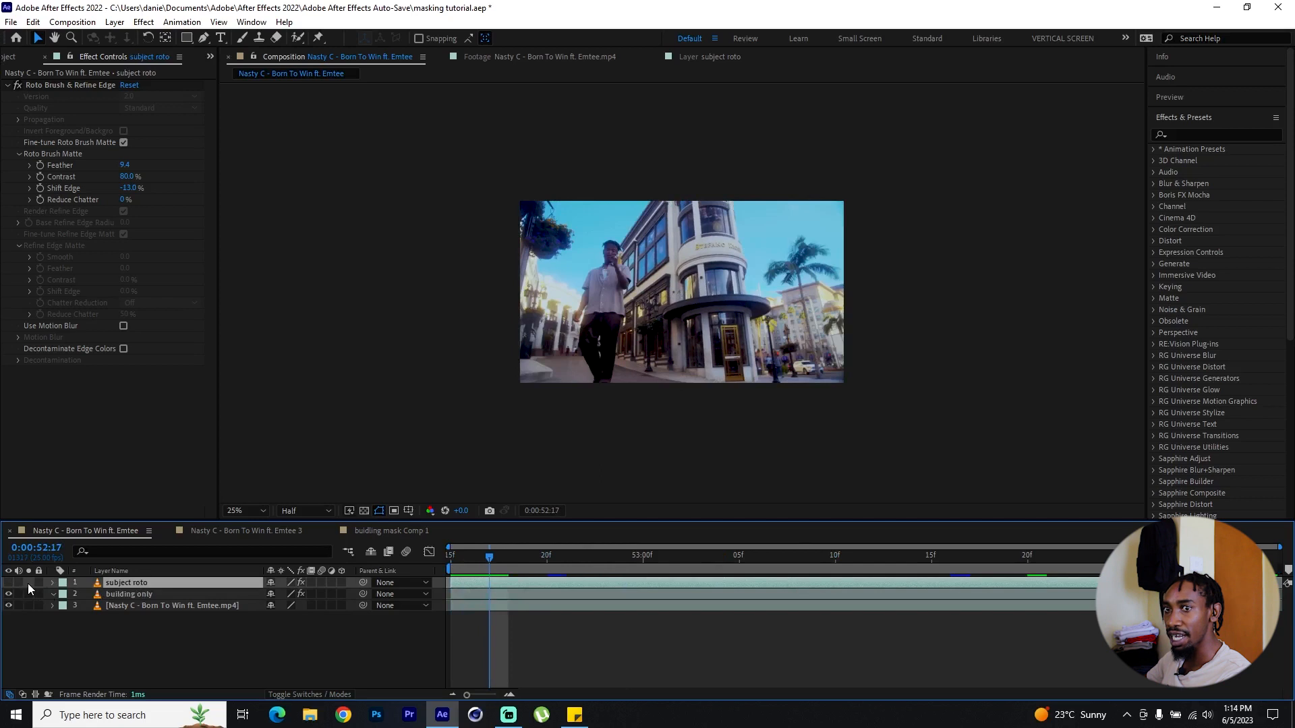
{"action": "key", "text": "ctrl+shift+a"}
{"action": "left_click", "coordinate": [28, 583]}
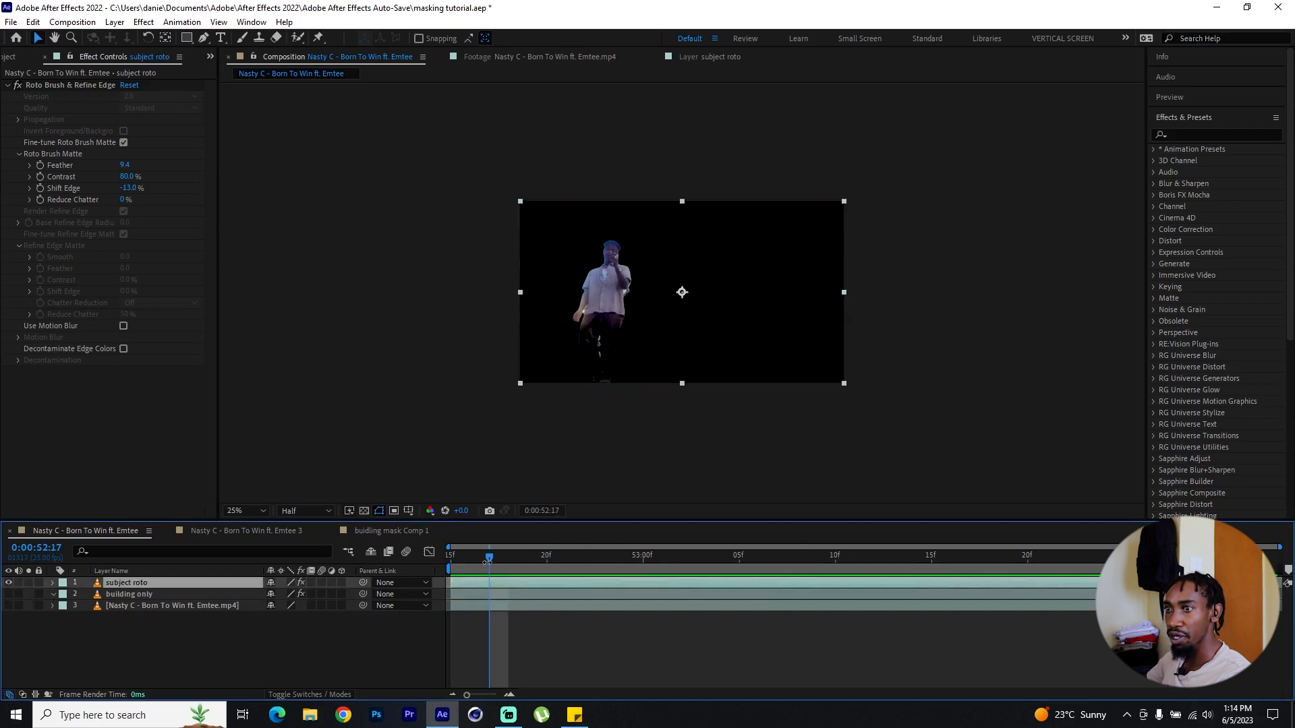
{"action": "key", "text": "space"}
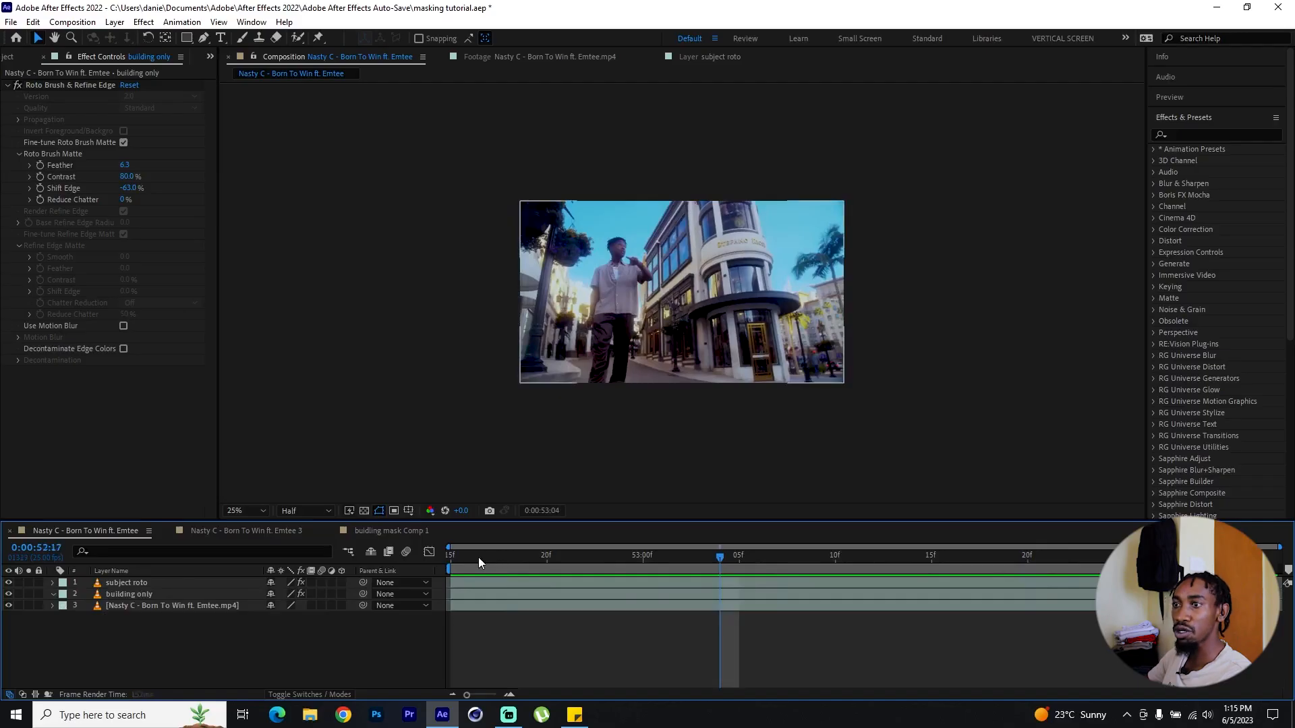
- Duplicate the building only layer and rename the copy as building stretching
{"action": "left_click", "coordinate": [530, 560]}
{"action": "left_click", "coordinate": [196, 595]}
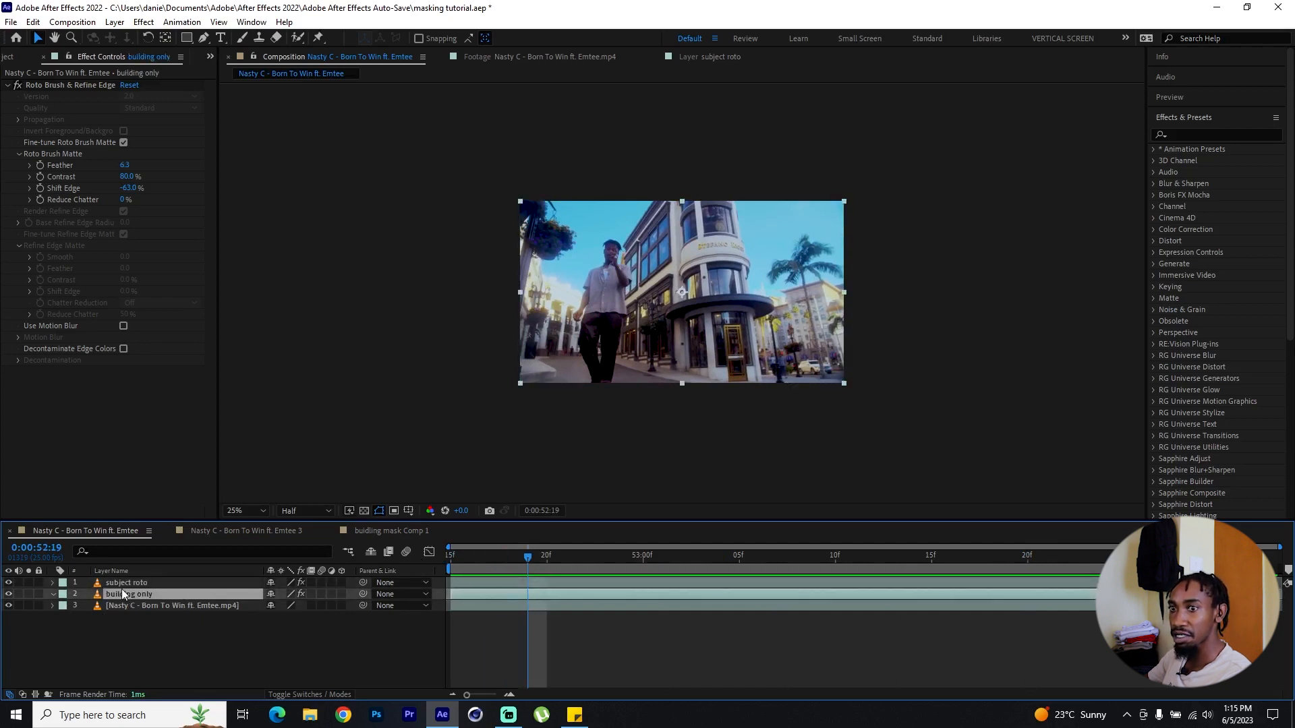
{"action": "key", "text": "ctrl+d"}
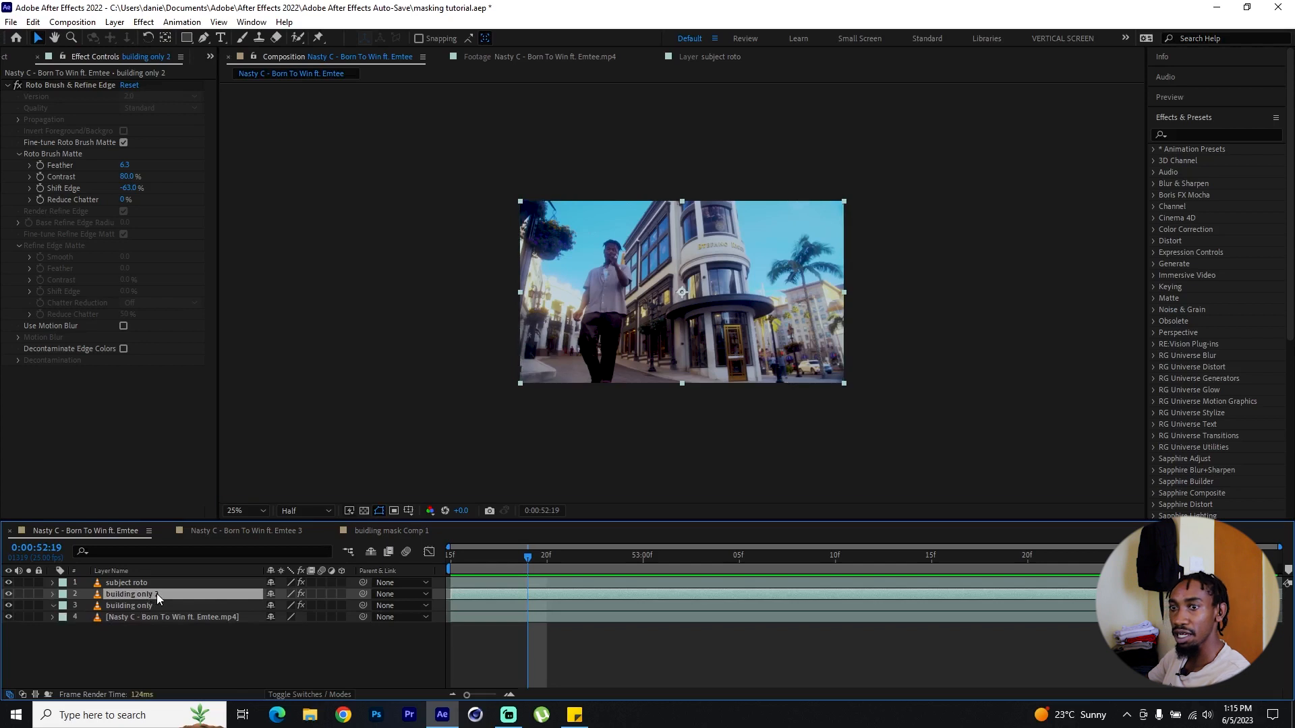
{"action": "key", "text": "Return"}
{"action": "left_click", "coordinate": [156, 593]}
{"action": "key", "text": "BackSpace"}
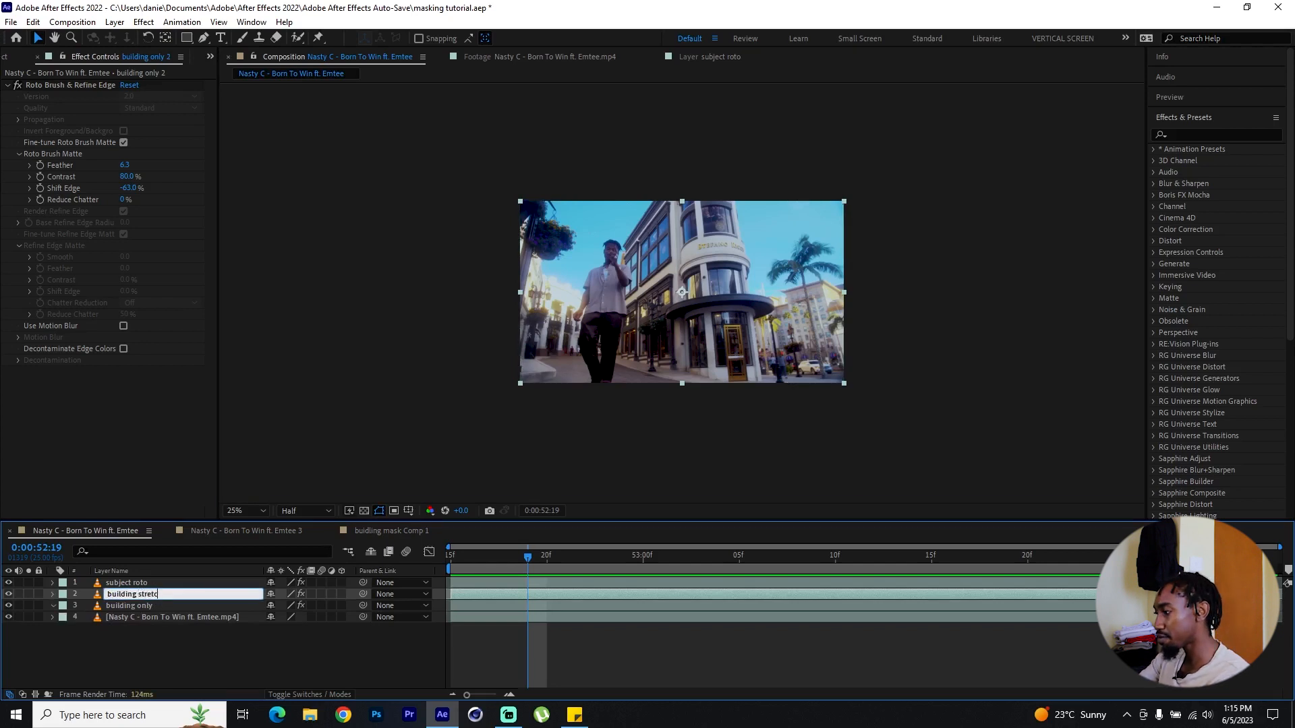
{"action": "type", "text": "stretching"}
{"action": "left_click", "coordinate": [145, 607]}
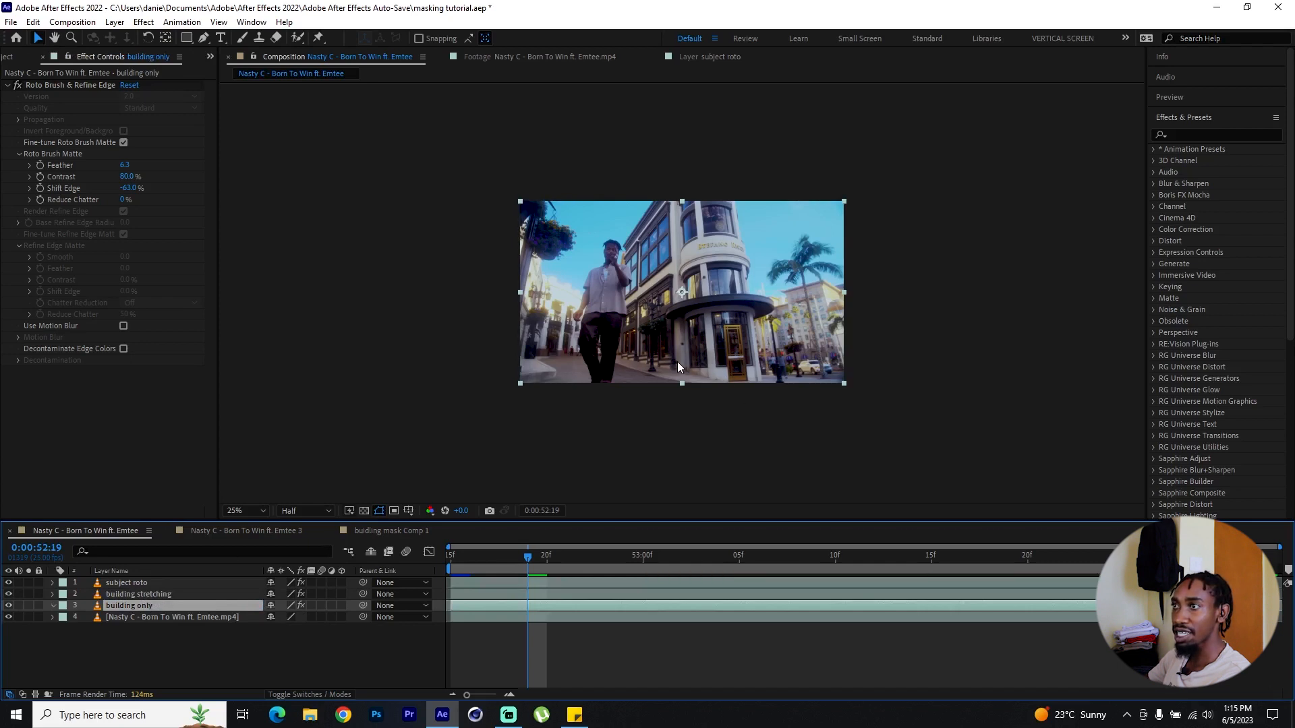
- Apply the Bezier Warp effect to the building stretching layer and set its label colour to Chrome yellow
{"action": "left_click", "coordinate": [157, 595]}
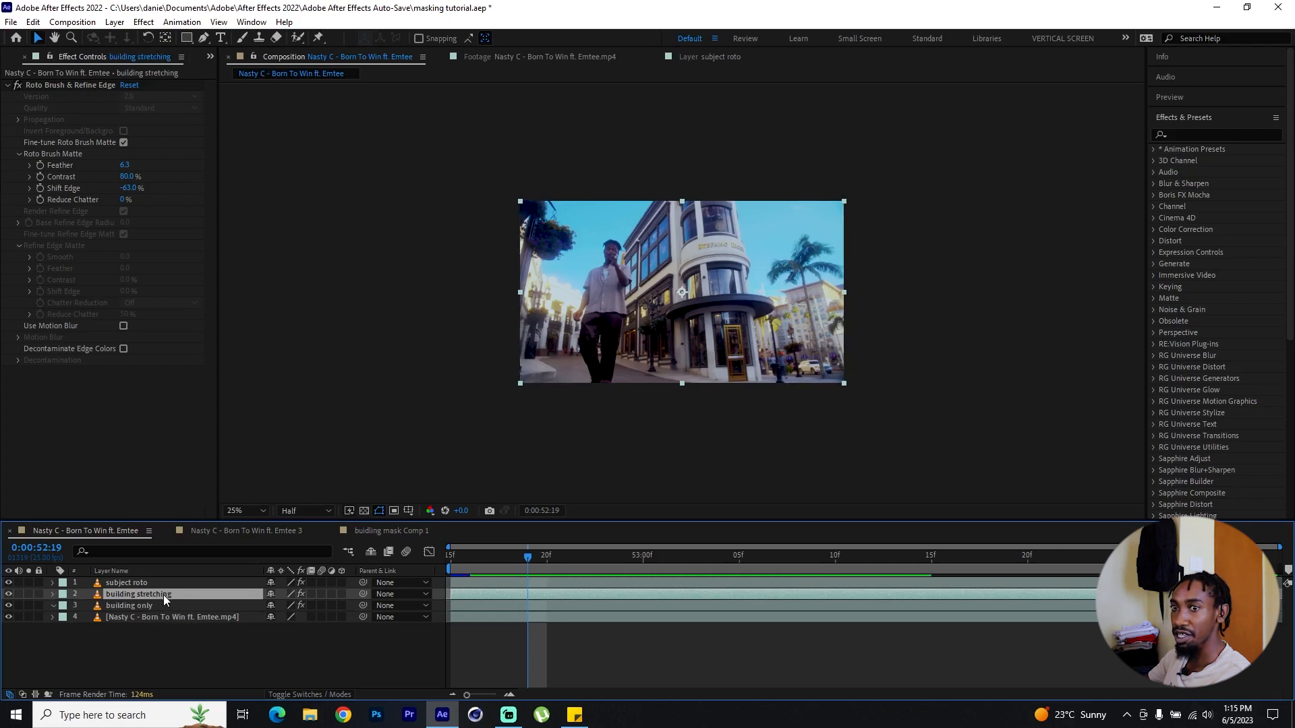
{"action": "left_click", "coordinate": [1217, 136]}
{"action": "type", "text": "bezier"}
{"action": "left_click_drag", "start_coordinate": [1218, 167], "coordinate": [168, 593]}
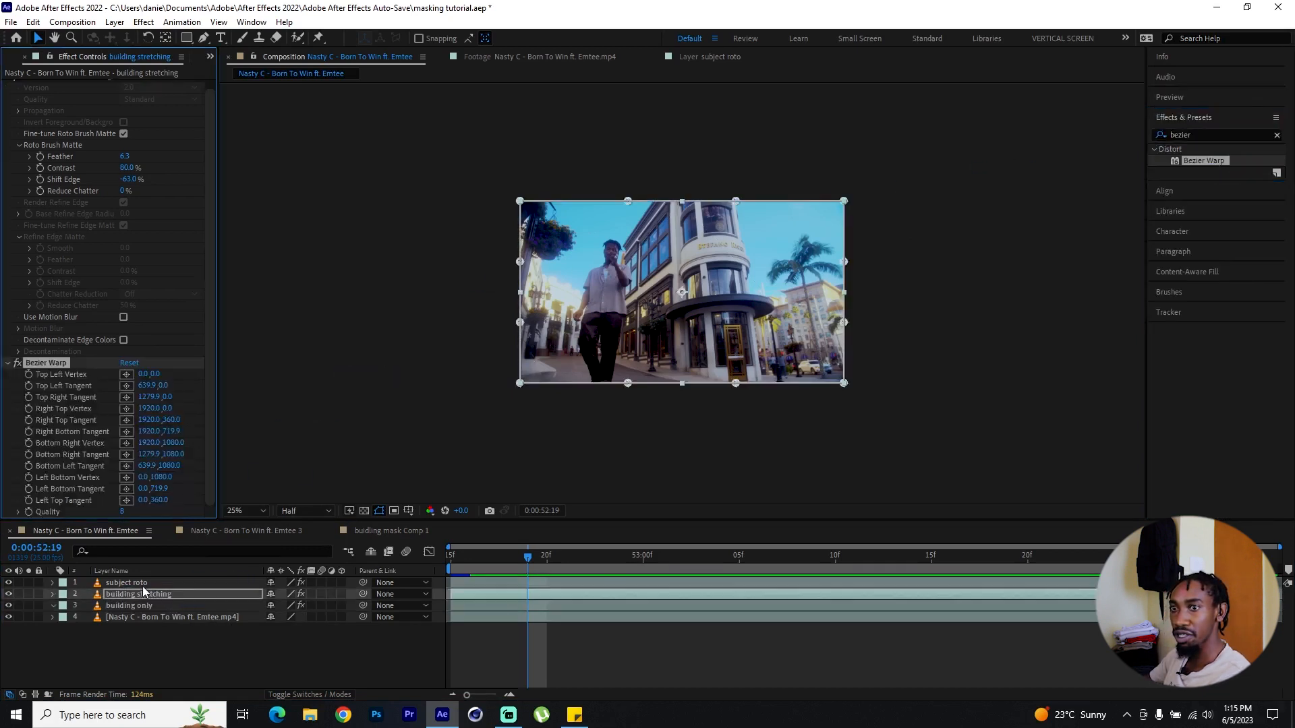
{"action": "left_click", "coordinate": [62, 593]}
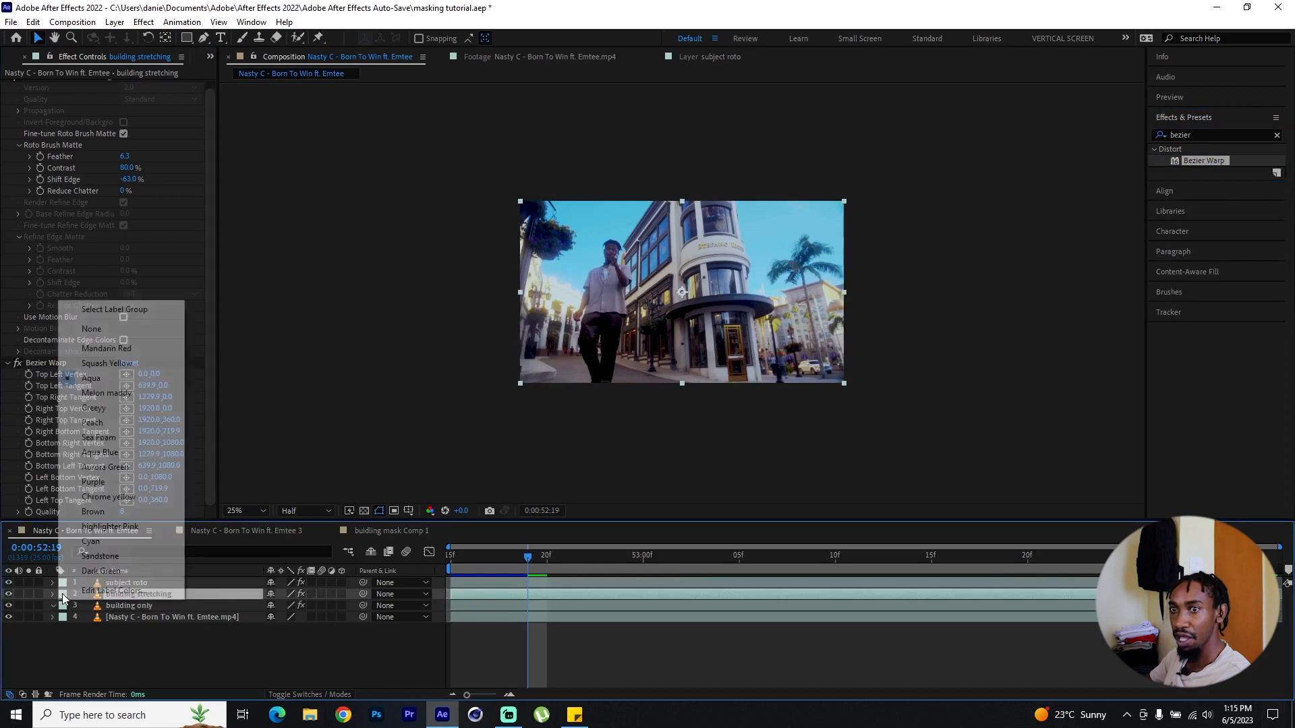
{"action": "left_click", "coordinate": [107, 496]}
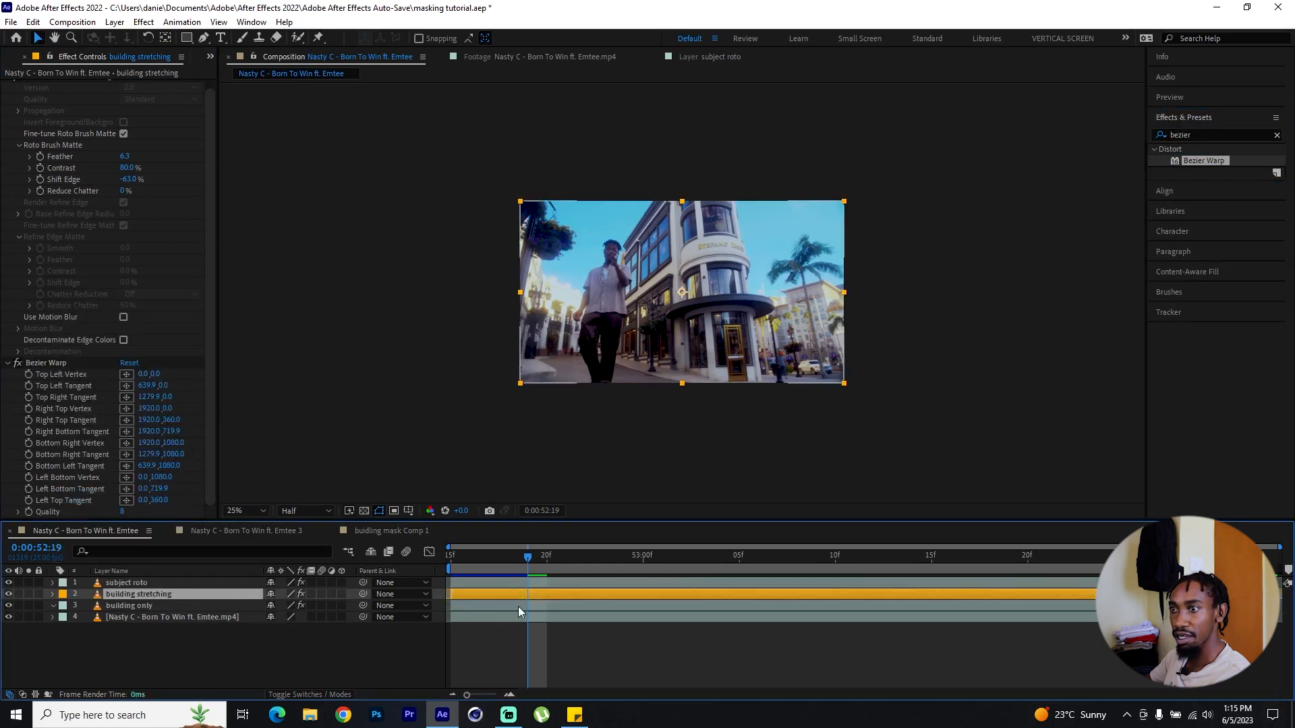
- Start keyframing every Bezier Warp vertex and tangent of building stretching at 0:00:52:15, and reveal the layer's keyframes
{"action": "left_click_drag", "start_coordinate": [492, 553], "coordinate": [451, 554]}
{"action": "left_click", "coordinate": [175, 593]}
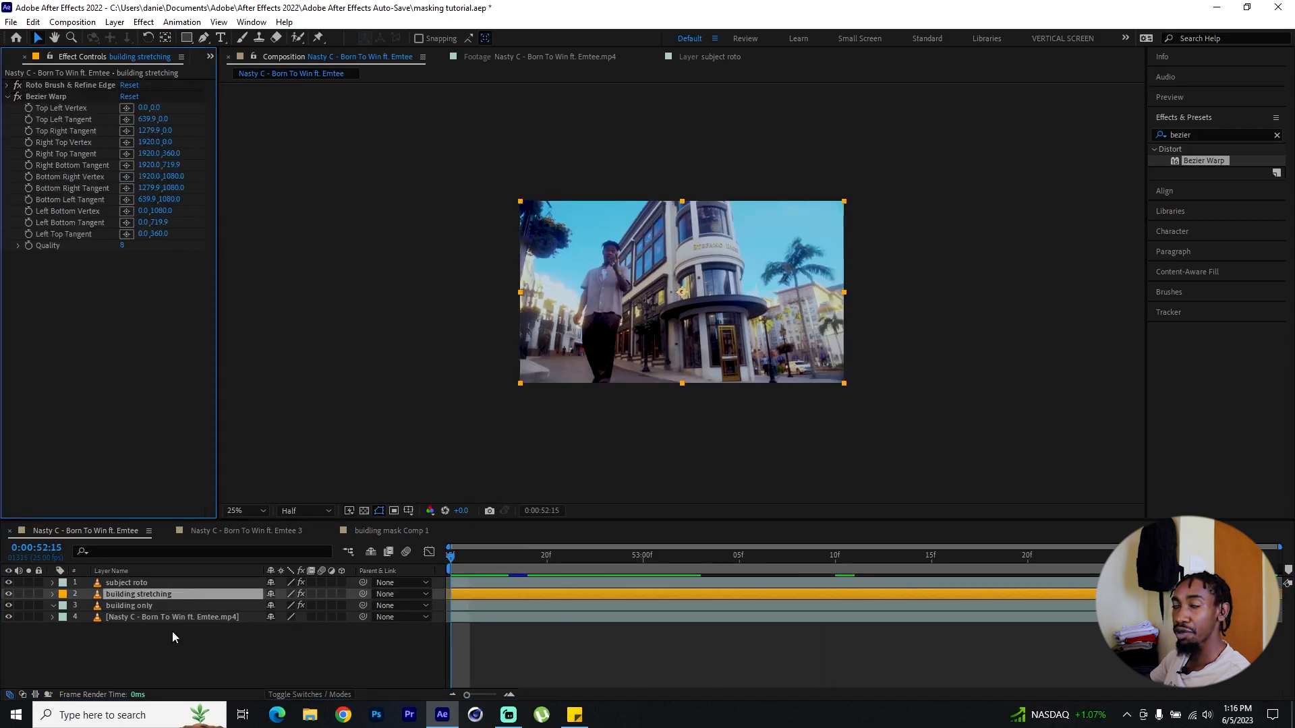
{"action": "left_click", "coordinate": [154, 597]}
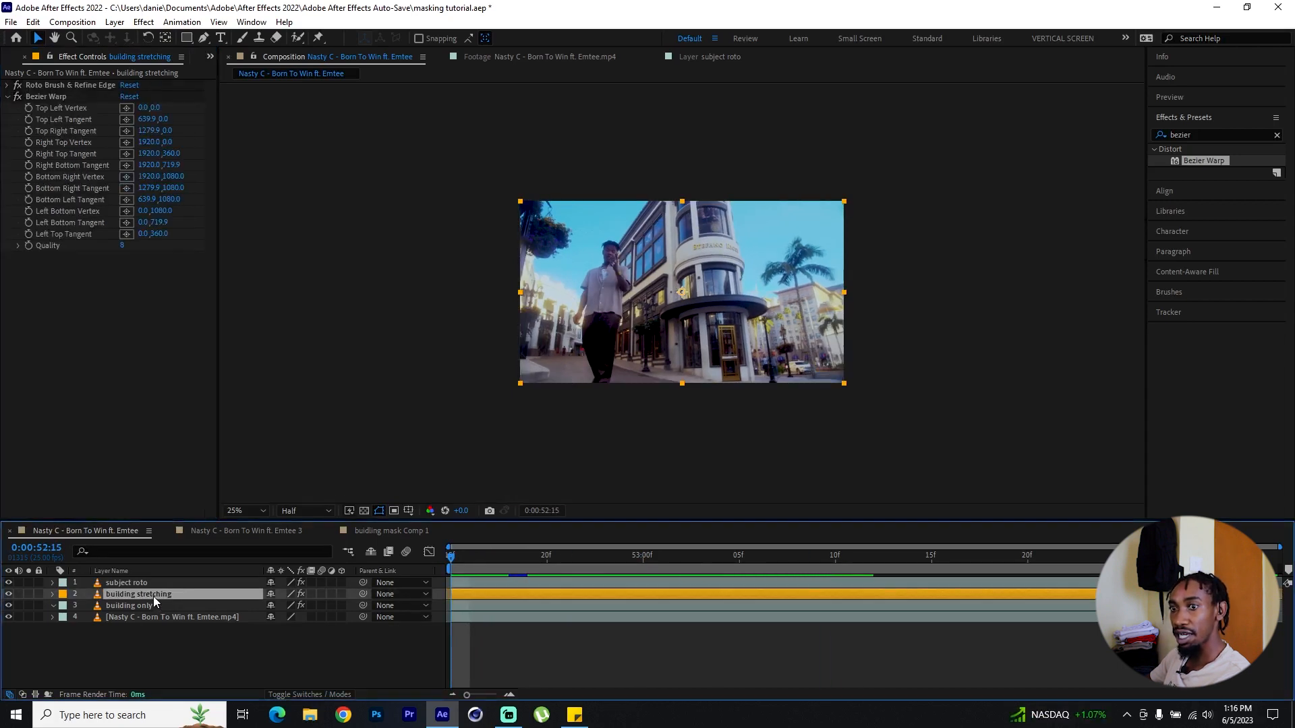
{"action": "left_click", "coordinate": [144, 582]}
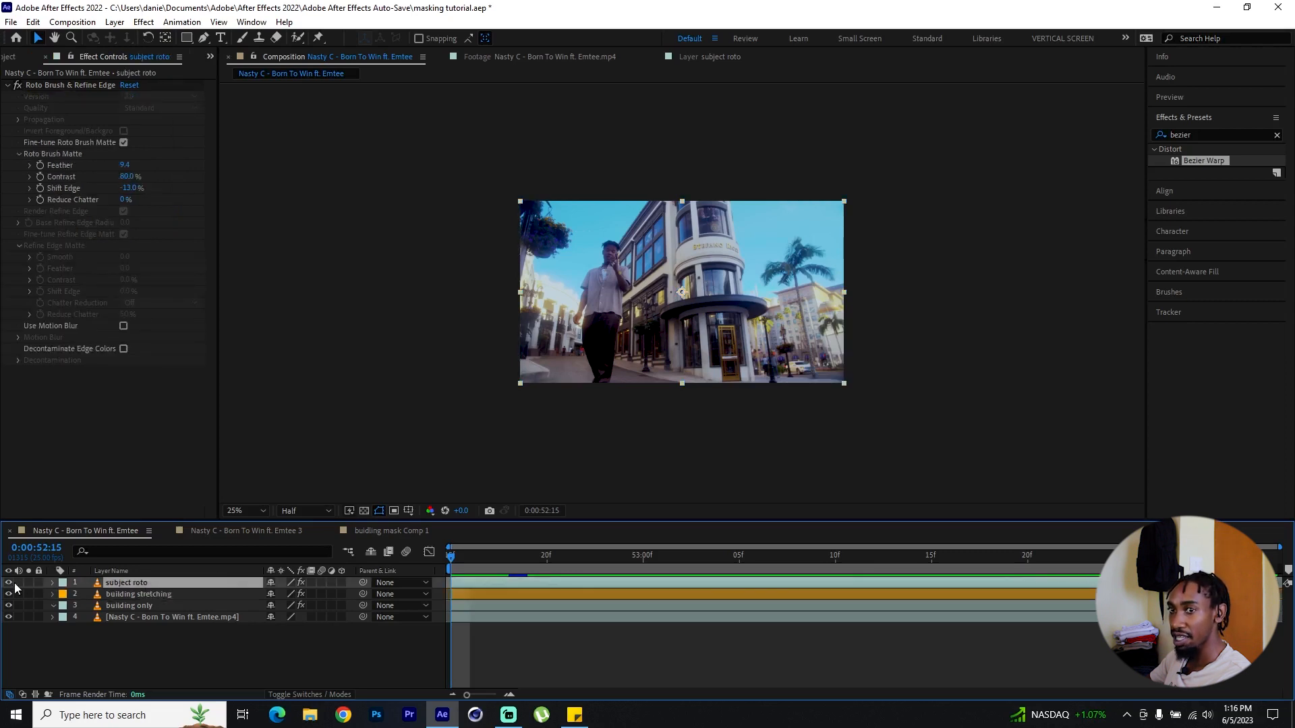
{"action": "left_click", "coordinate": [154, 595]}
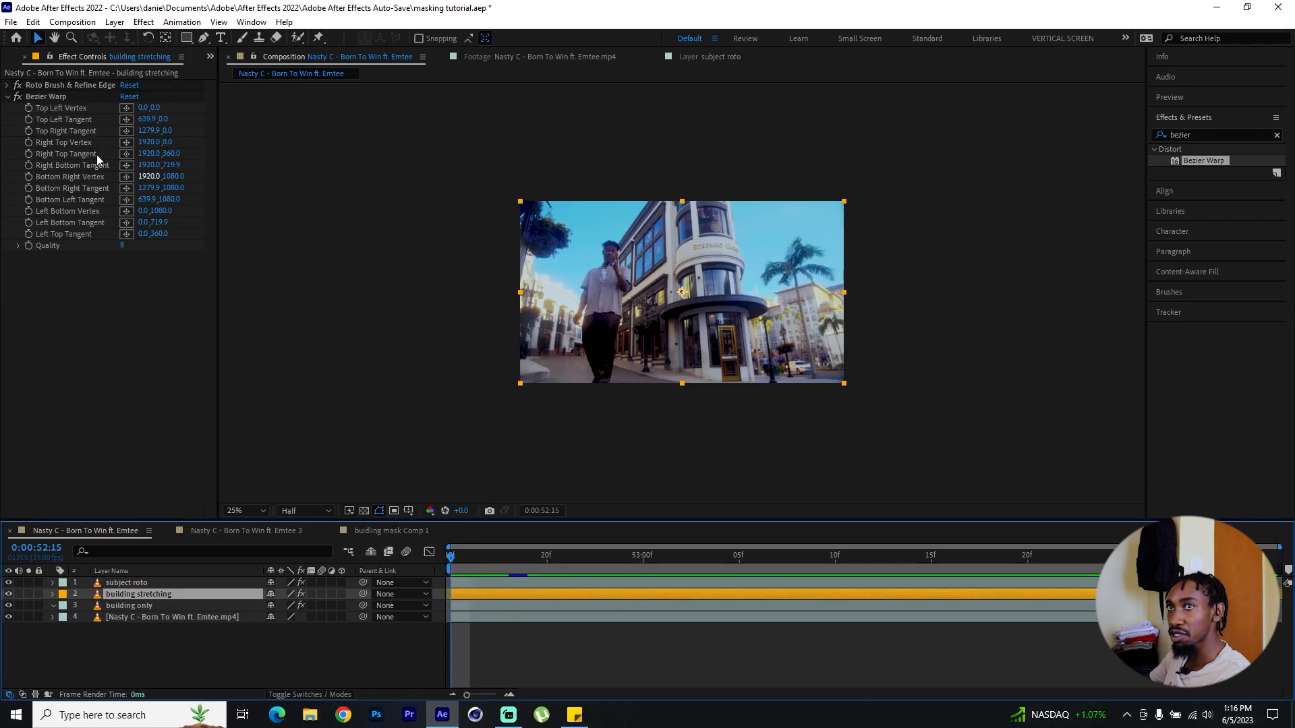
{"action": "left_click", "coordinate": [29, 131]}
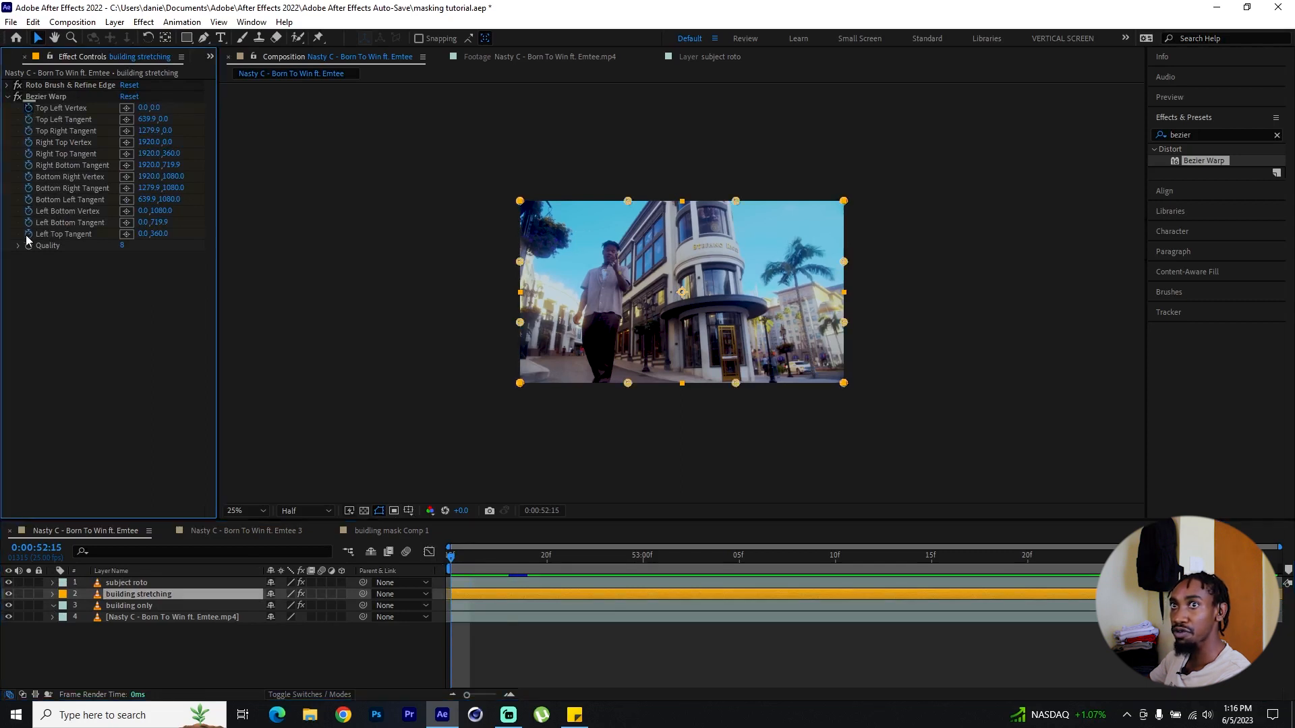
{"action": "left_click", "coordinate": [56, 98]}
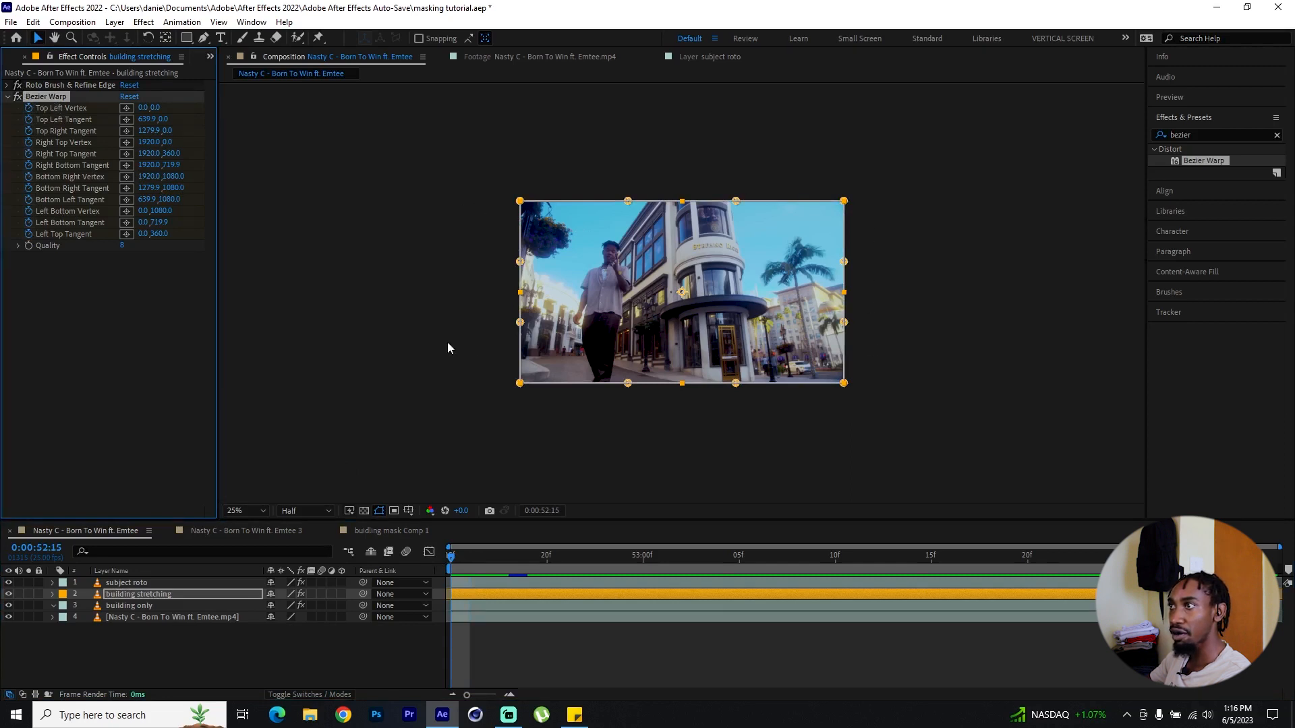
{"action": "left_click", "coordinate": [185, 593]}
{"action": "key", "text": "u"}
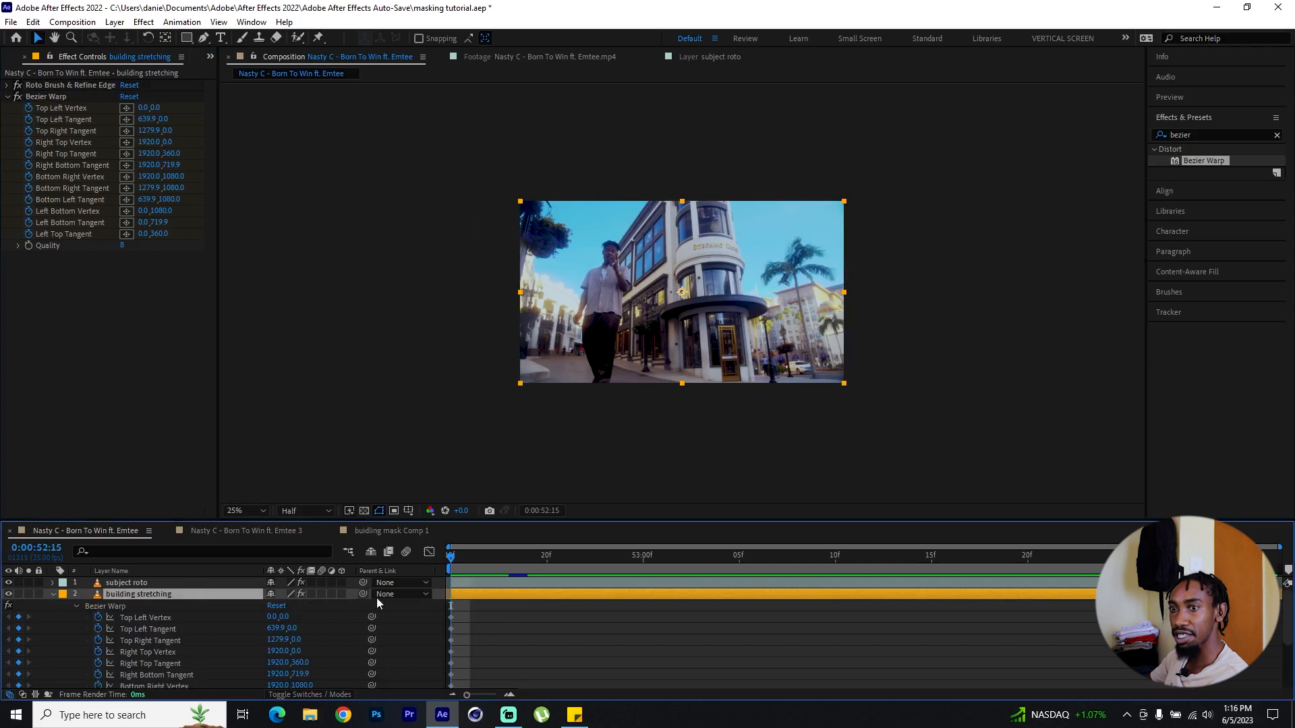
- At 0:00:52:21, stretch the building upward by raising the Bezier Warp's Top Right Tangent to about 1272, -332, and scrub through the result
{"action": "left_click_drag", "start_coordinate": [456, 556], "coordinate": [561, 561]}
{"action": "left_click", "coordinate": [47, 97]}
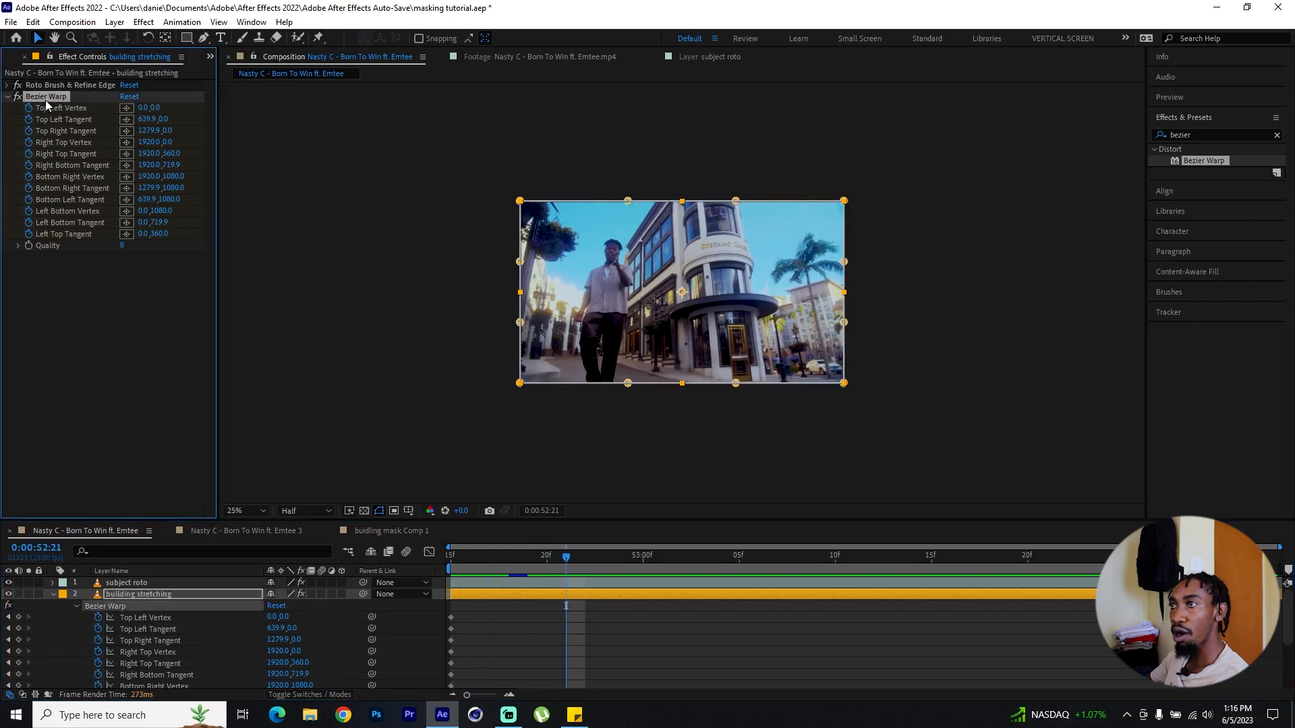
{"action": "left_click", "coordinate": [734, 201]}
{"action": "left_click_drag", "start_coordinate": [735, 202], "coordinate": [733, 148]}
{"action": "left_click_drag", "start_coordinate": [506, 564], "coordinate": [750, 568]}
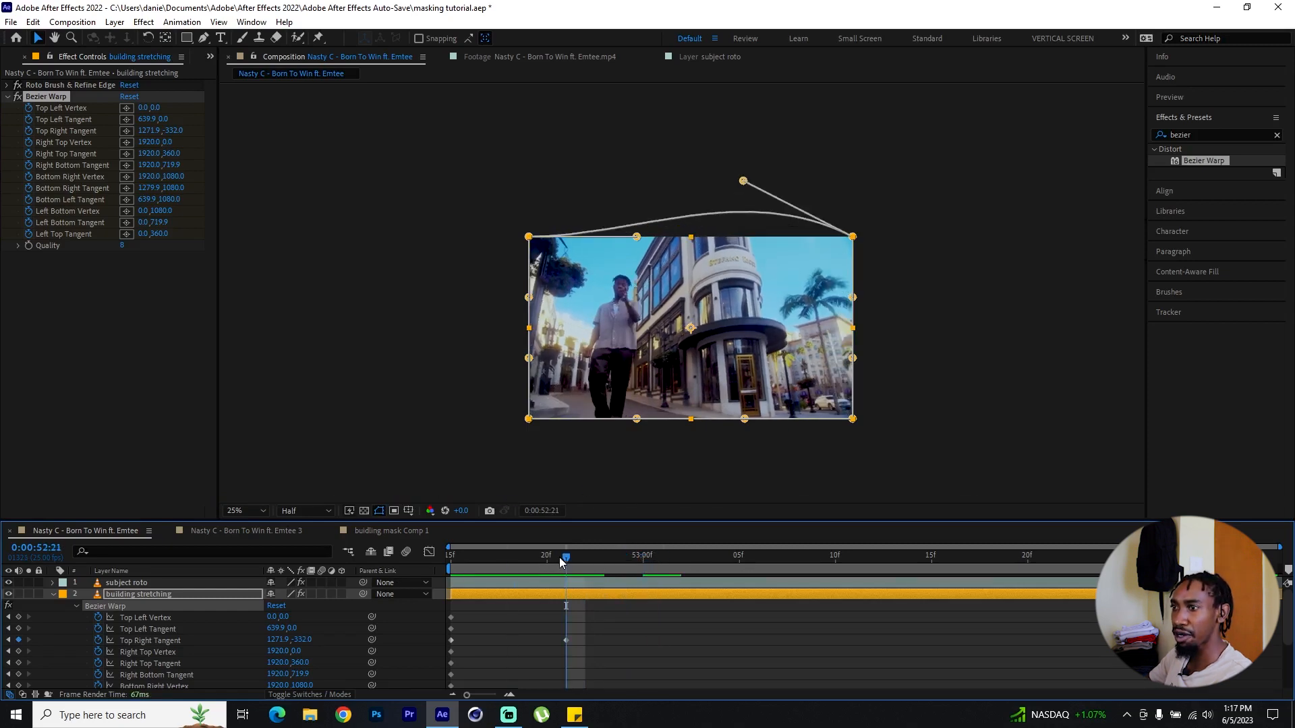
- Reset the Bezier Warp at 0:00:53:02 to keyframe the unwarped shape, and play back the stretch
{"action": "left_click_drag", "start_coordinate": [568, 560], "coordinate": [681, 560]}
{"action": "left_click", "coordinate": [276, 606]}
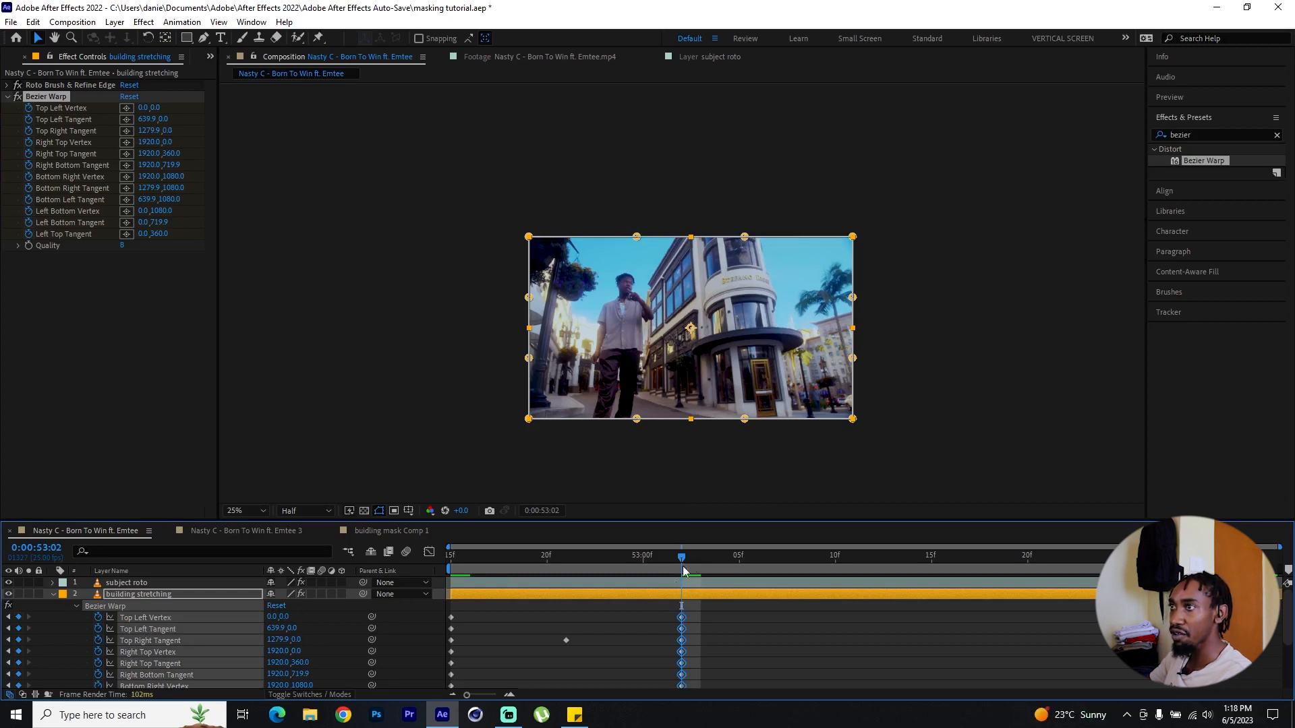
{"action": "key", "text": "space"}
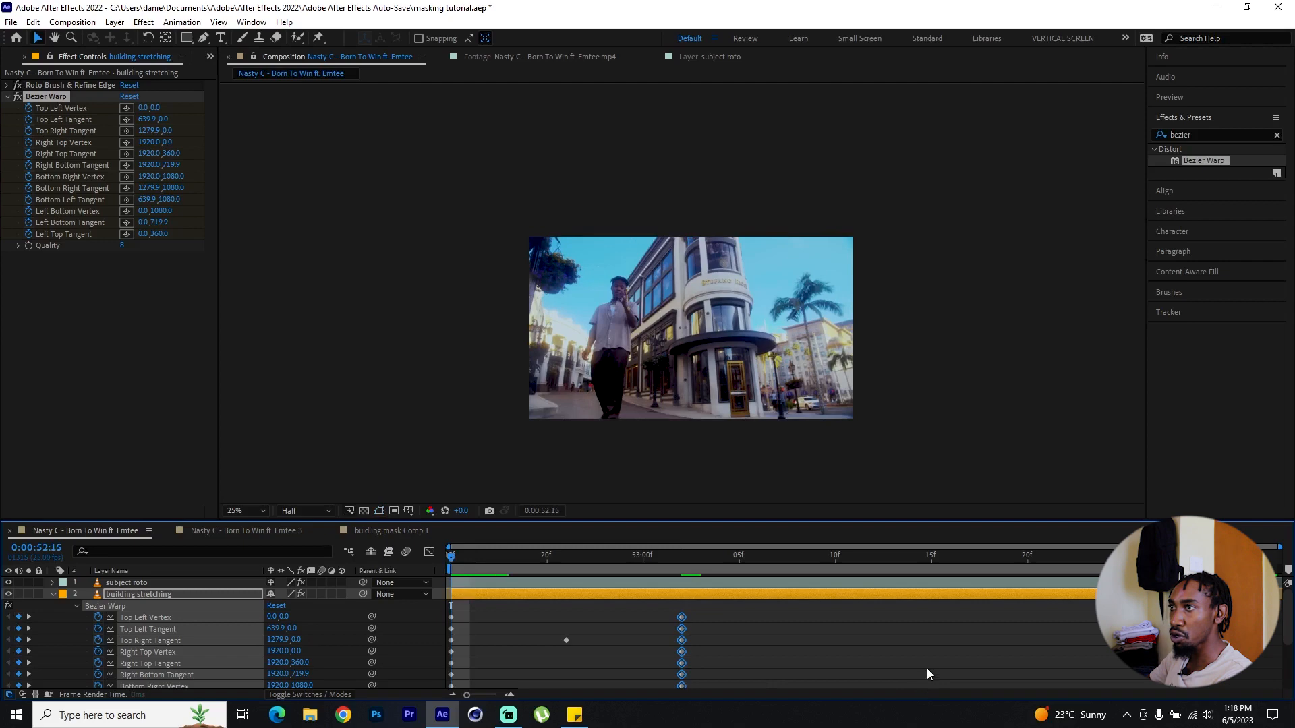
{"action": "key", "text": "space"}
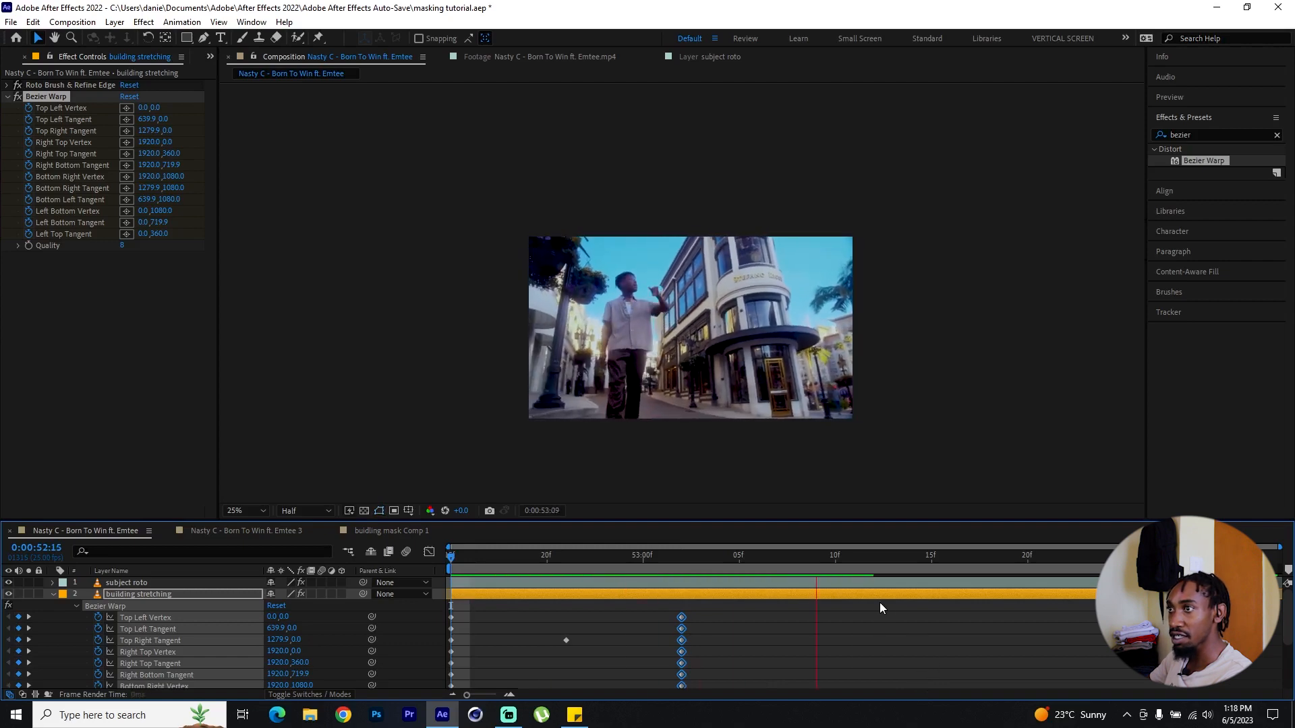
{"action": "key", "text": "space"}
- At 0:00:53:09, bow the warp's right edge outward with Right Bottom Tangent about 2148, 632 and Right Top Tangent about 1992, 168
{"action": "left_click_drag", "start_coordinate": [464, 552], "coordinate": [816, 562]}
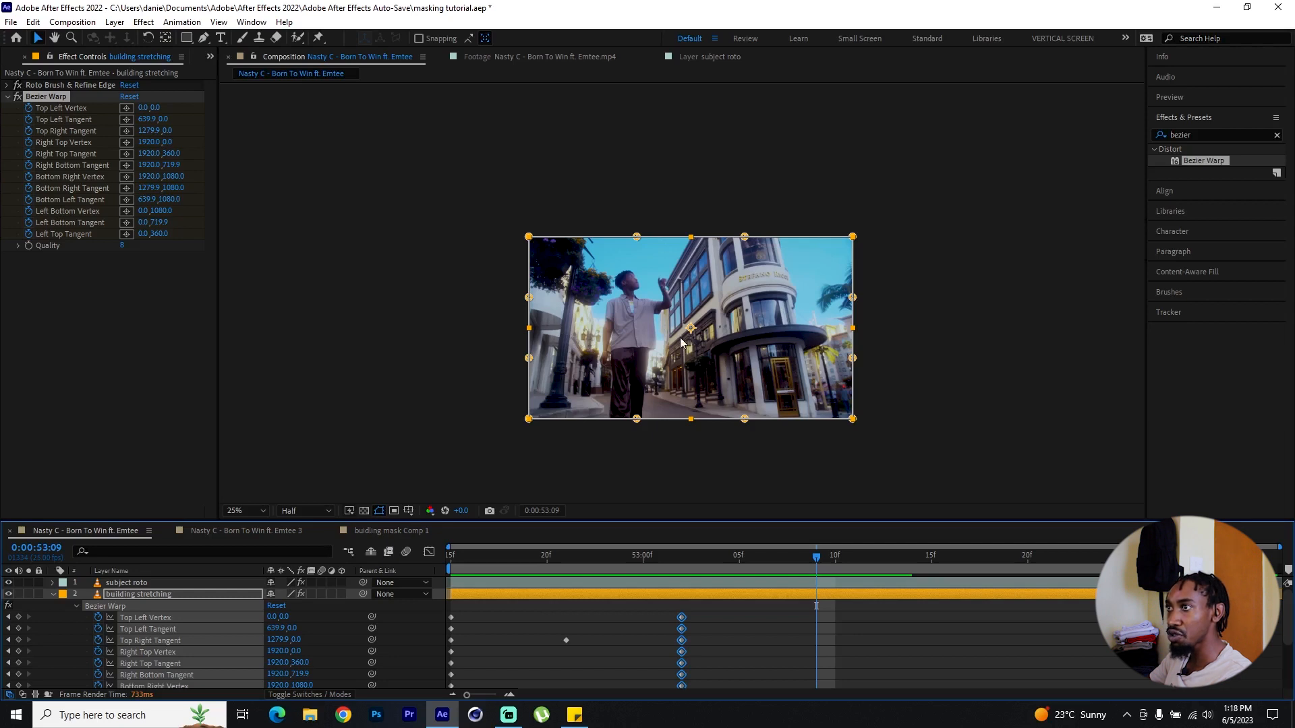
{"action": "left_click_drag", "start_coordinate": [853, 358], "coordinate": [787, 356]}
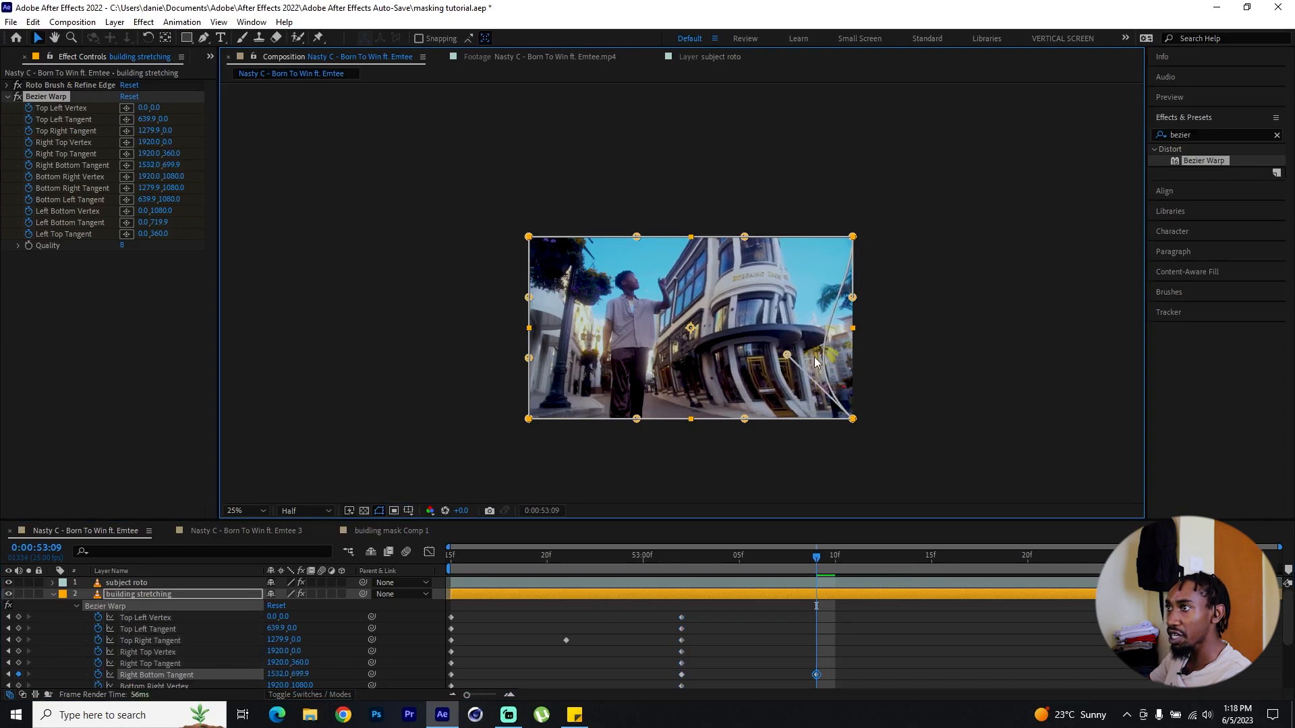
{"action": "left_click_drag", "start_coordinate": [790, 357], "coordinate": [902, 346]}
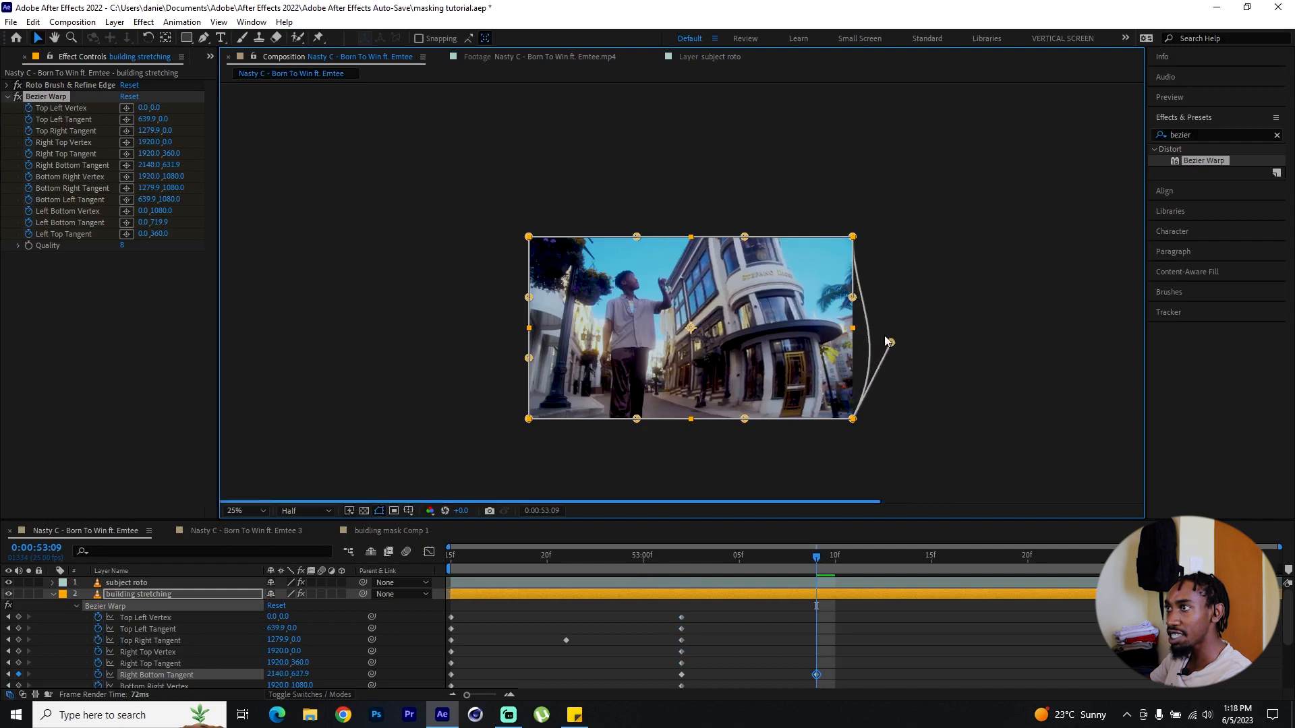
{"action": "left_click_drag", "start_coordinate": [852, 298], "coordinate": [864, 267]}
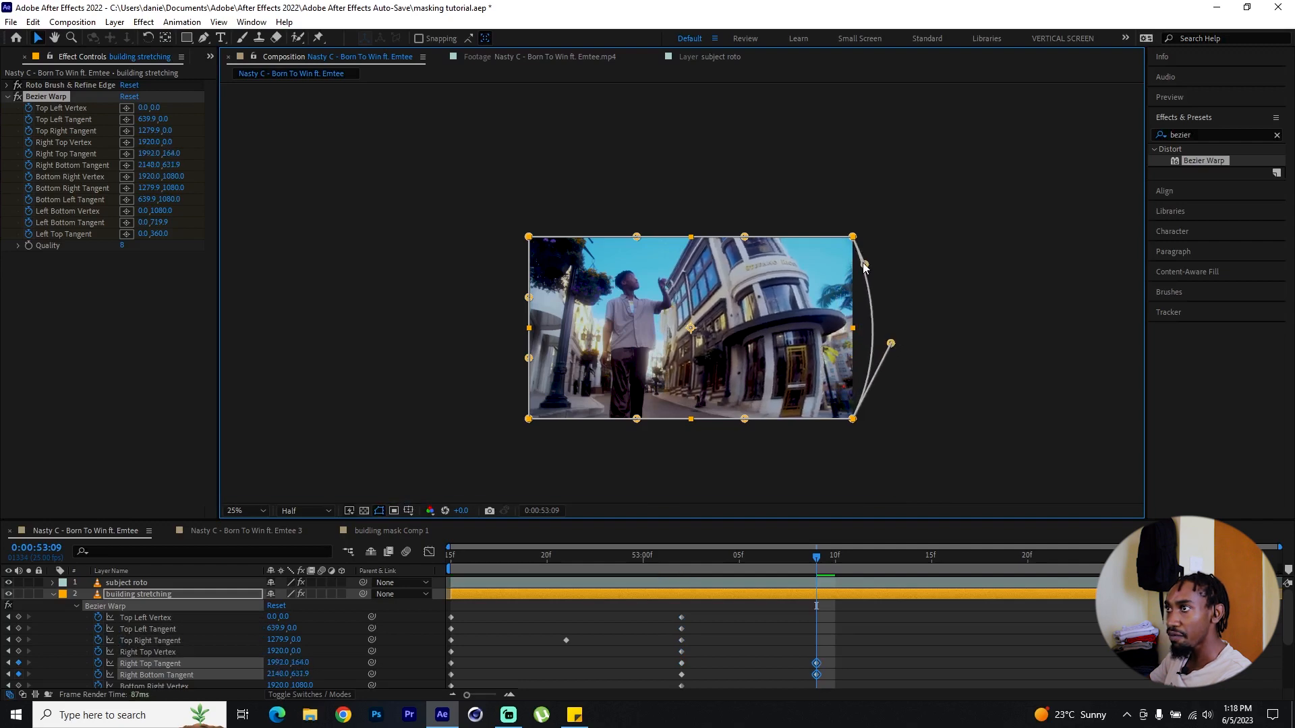
- Bow the left and top edges outward with Left Bottom Tangent about -432, 676, Left Top Tangent about -156, 296 and Top Left Tangent about 608, -156
{"action": "left_click_drag", "start_coordinate": [528, 357], "coordinate": [456, 351]}
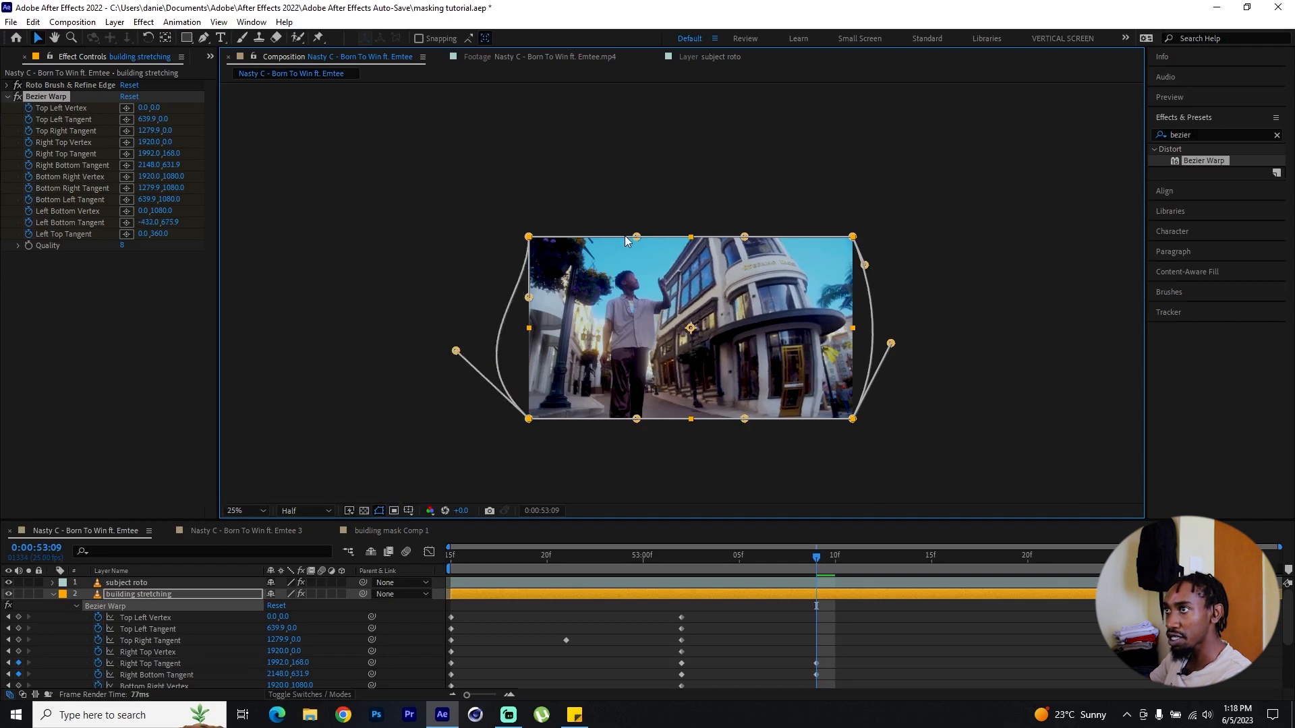
{"action": "left_click_drag", "start_coordinate": [638, 238], "coordinate": [631, 208]}
{"action": "left_click_drag", "start_coordinate": [530, 294], "coordinate": [503, 286]}
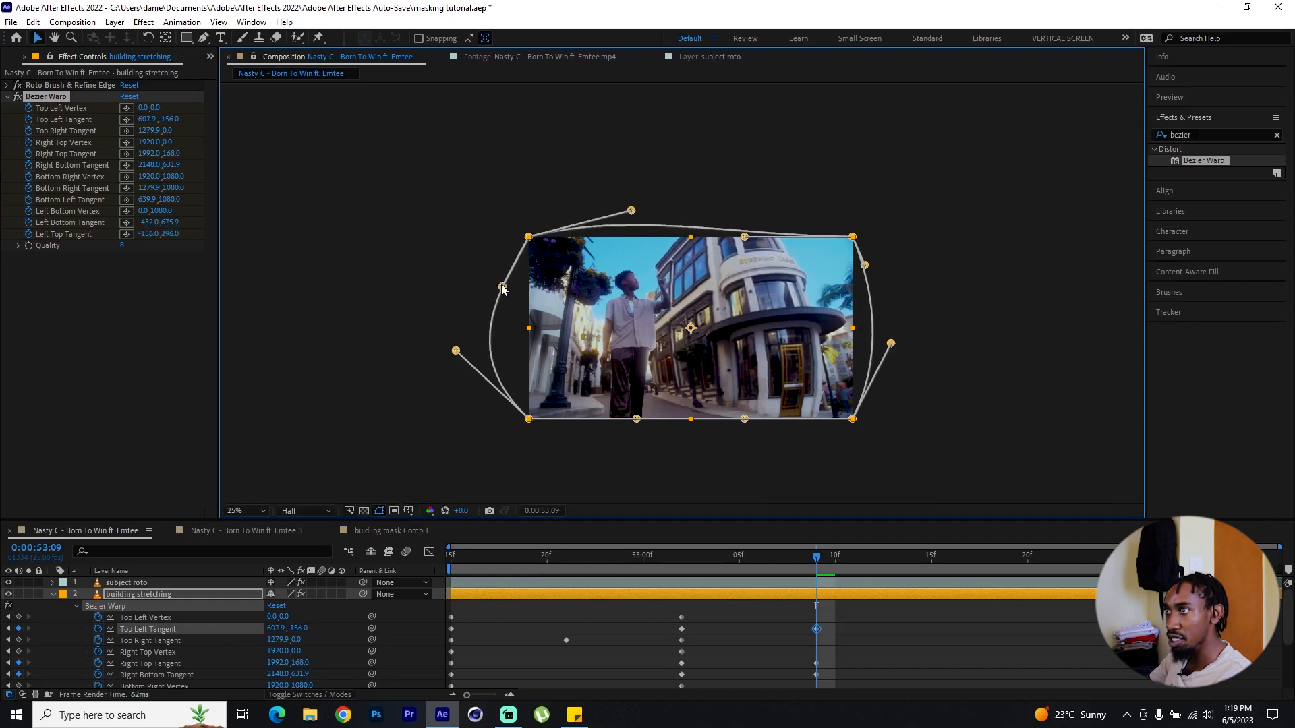
- Reset the Bezier Warp at 0:00:53:15 to keyframe the unwarped shape, and play the animation from 0:00:52:15
{"action": "left_click", "coordinate": [681, 560]}
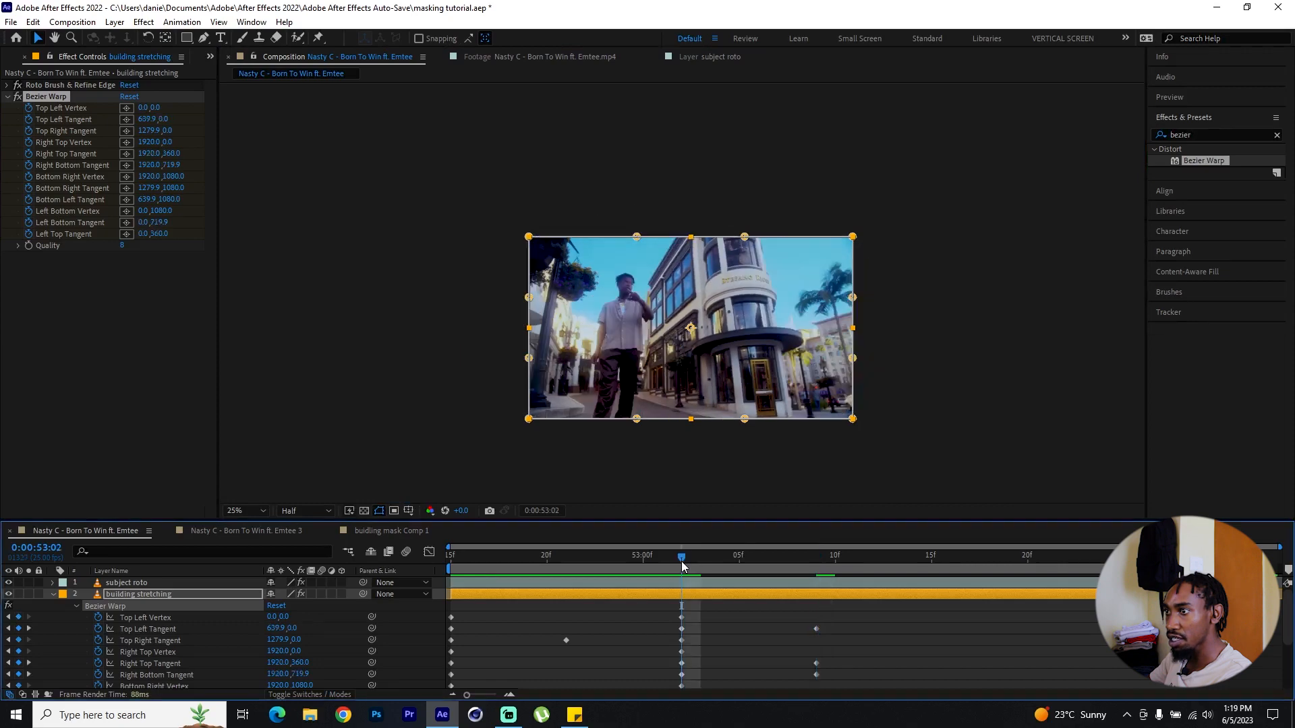
{"action": "left_click_drag", "start_coordinate": [687, 562], "coordinate": [932, 564]}
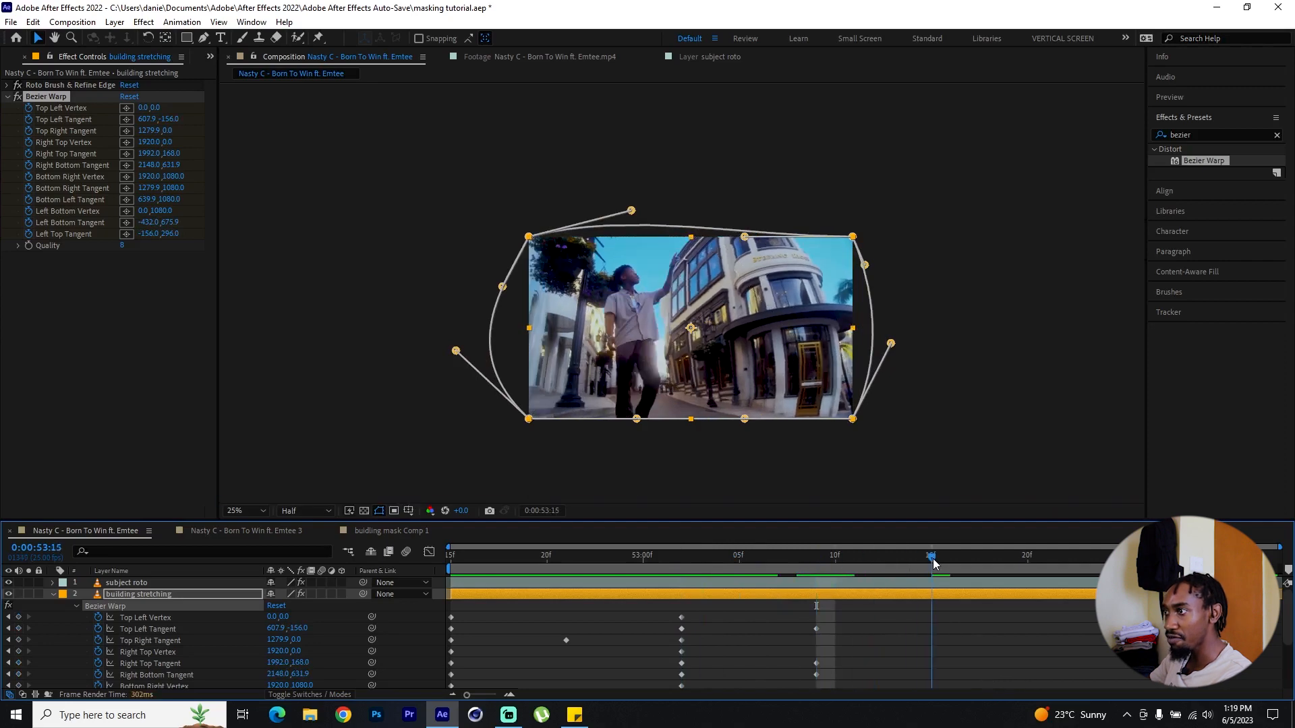
{"action": "left_click", "coordinate": [277, 606]}
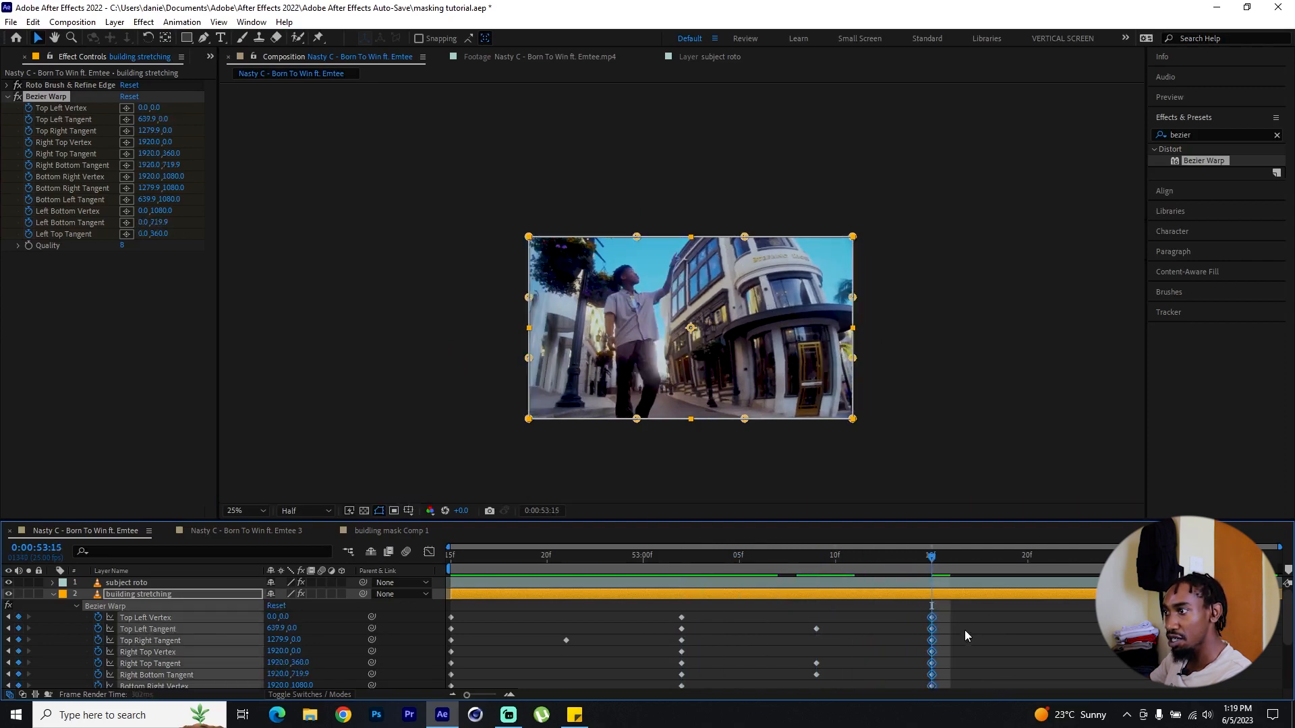
{"action": "left_click_drag", "start_coordinate": [479, 556], "coordinate": [338, 556]}
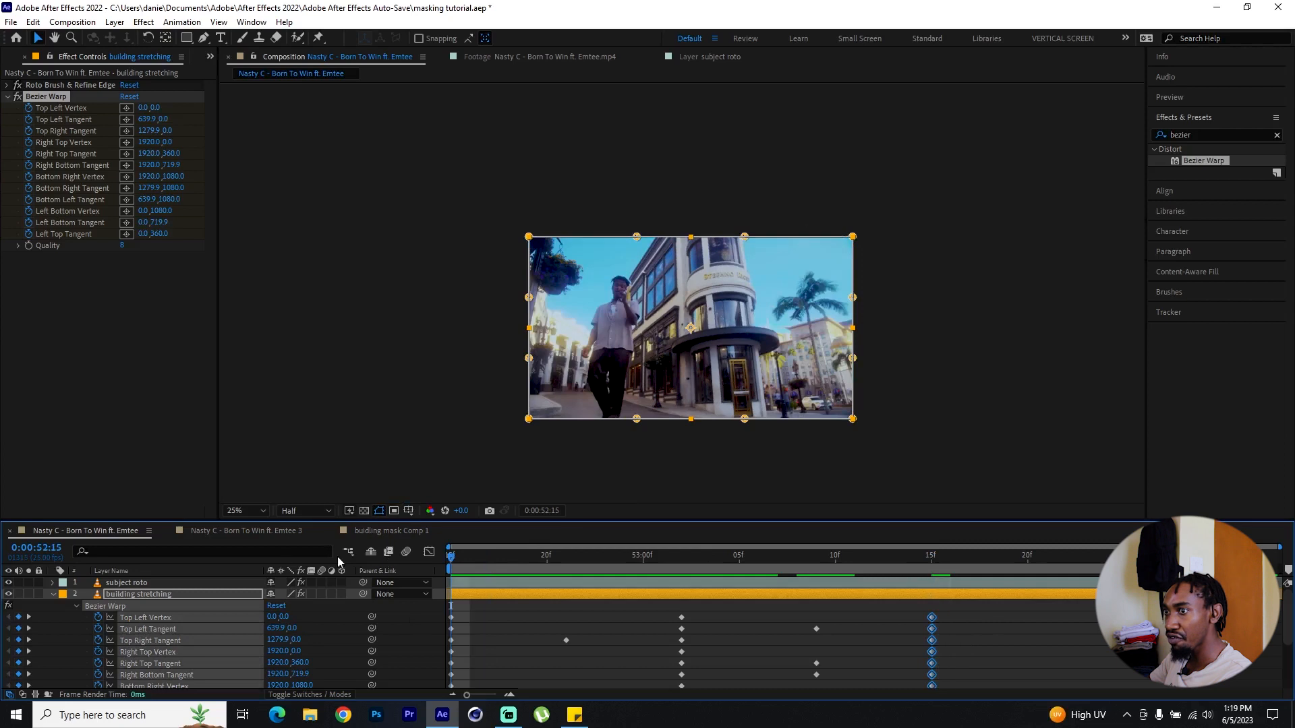
{"action": "key", "text": "space"}
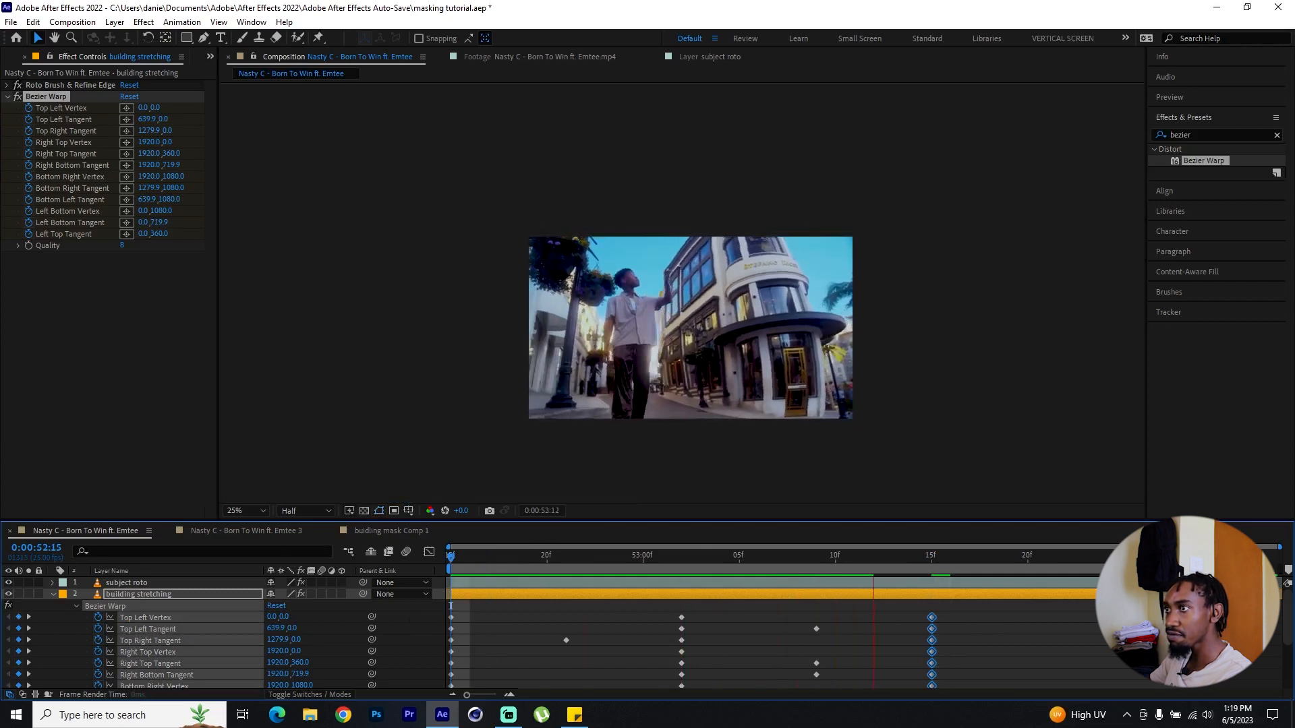
{"action": "key", "text": "space"}
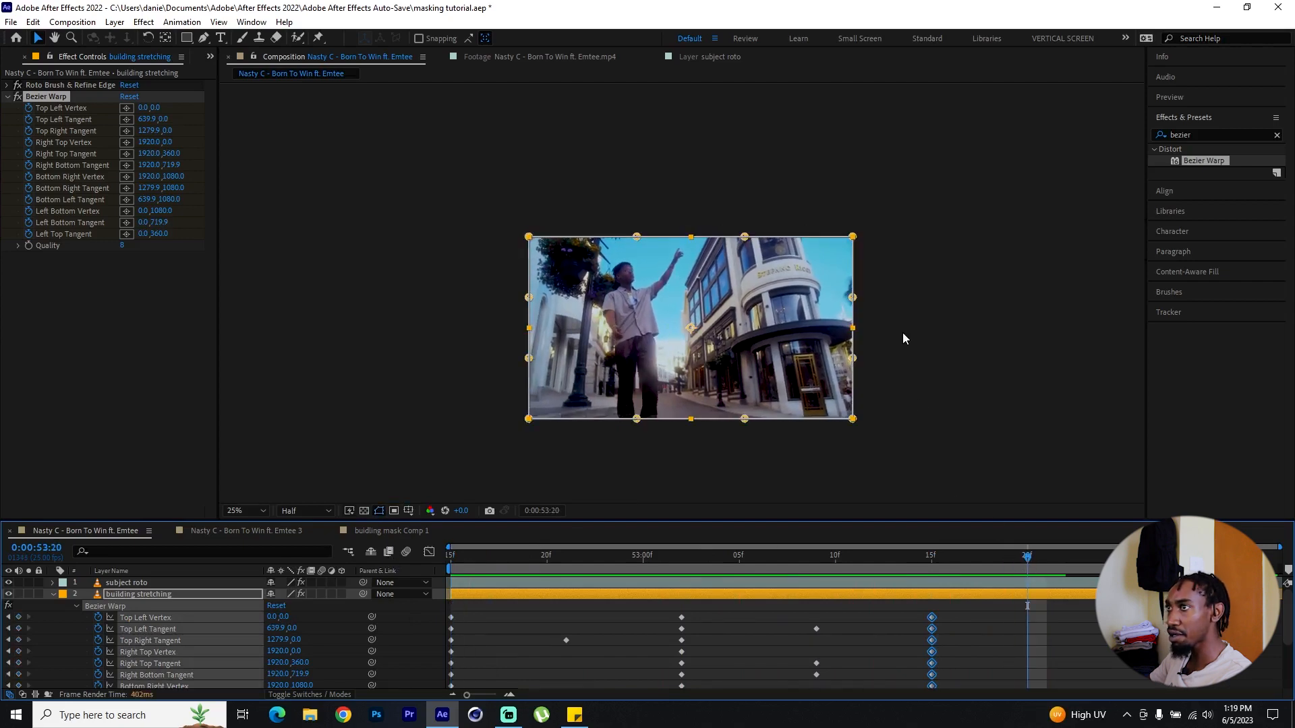
- Try to pull the Bezier Warp's Right Top Vertex inward at 0:00:53:20
{"action": "left_click", "coordinate": [46, 97]}
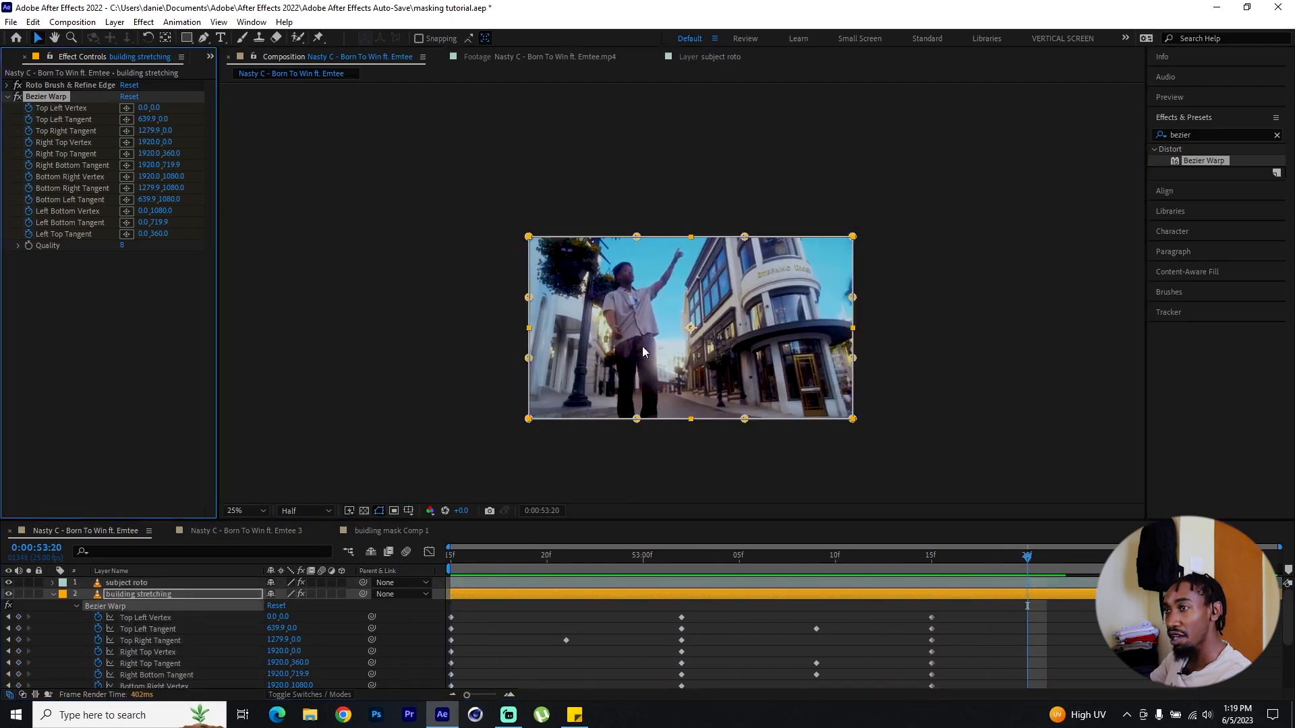
{"action": "left_click_drag", "start_coordinate": [853, 237], "coordinate": [734, 369]}
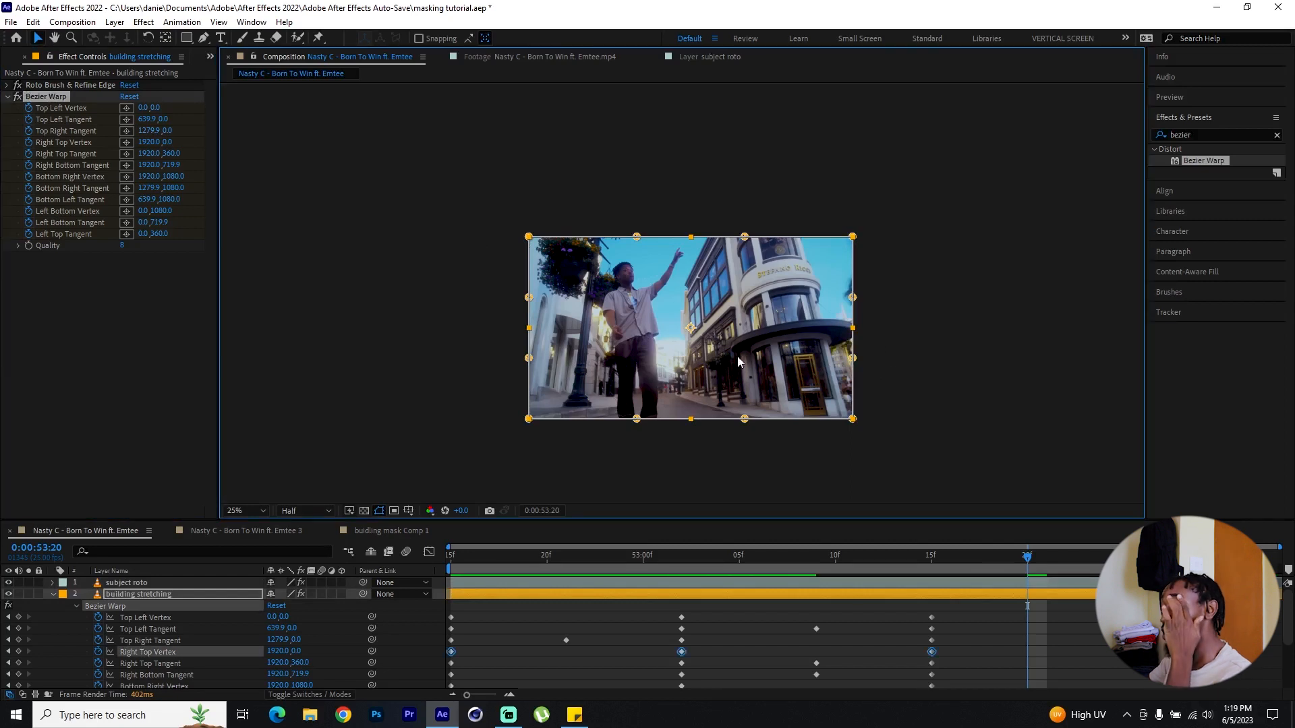
{"action": "left_click", "coordinate": [714, 236]}
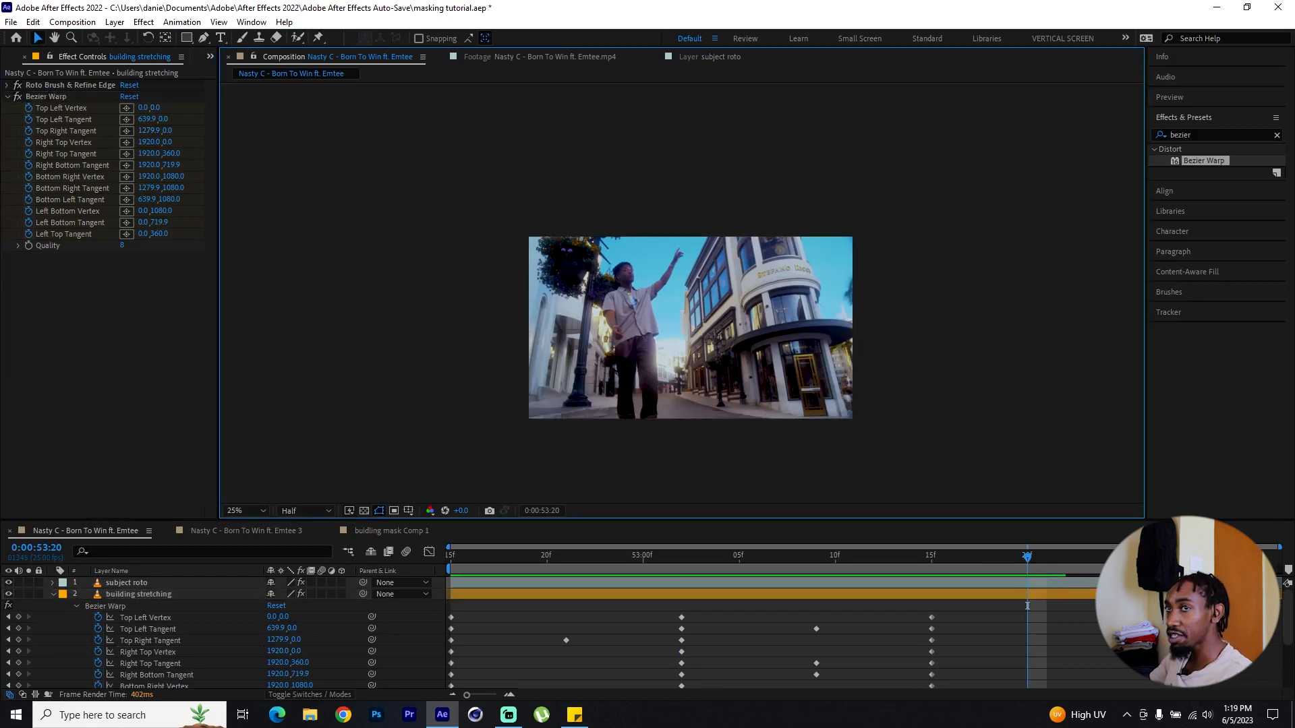
- At 0:00:53:20, move the Bezier Warp's Bottom Right Tangent to about 952, 1124, Bottom Left Tangent to 692, 1108 and Left Top Tangent to 220, 100
{"action": "left_click", "coordinate": [46, 97]}
{"action": "left_click_drag", "start_coordinate": [745, 419], "coordinate": [651, 423]}
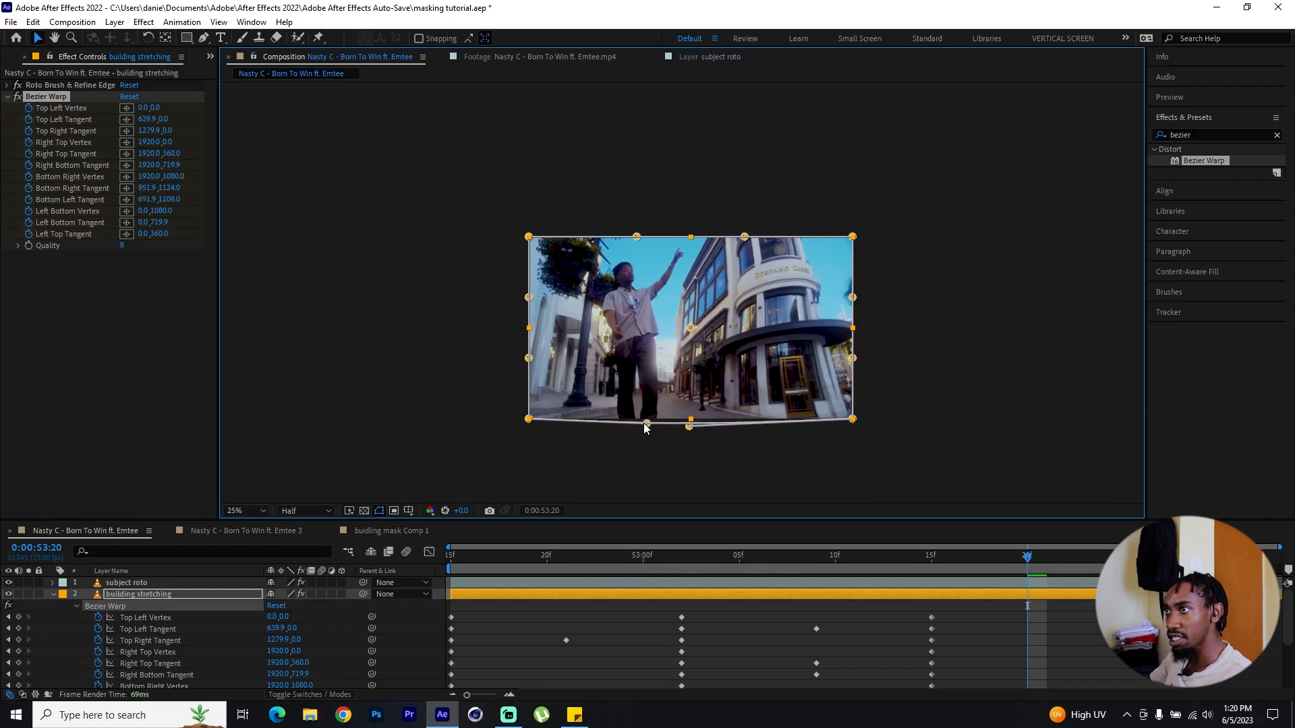
{"action": "left_click_drag", "start_coordinate": [528, 297], "coordinate": [565, 256]}
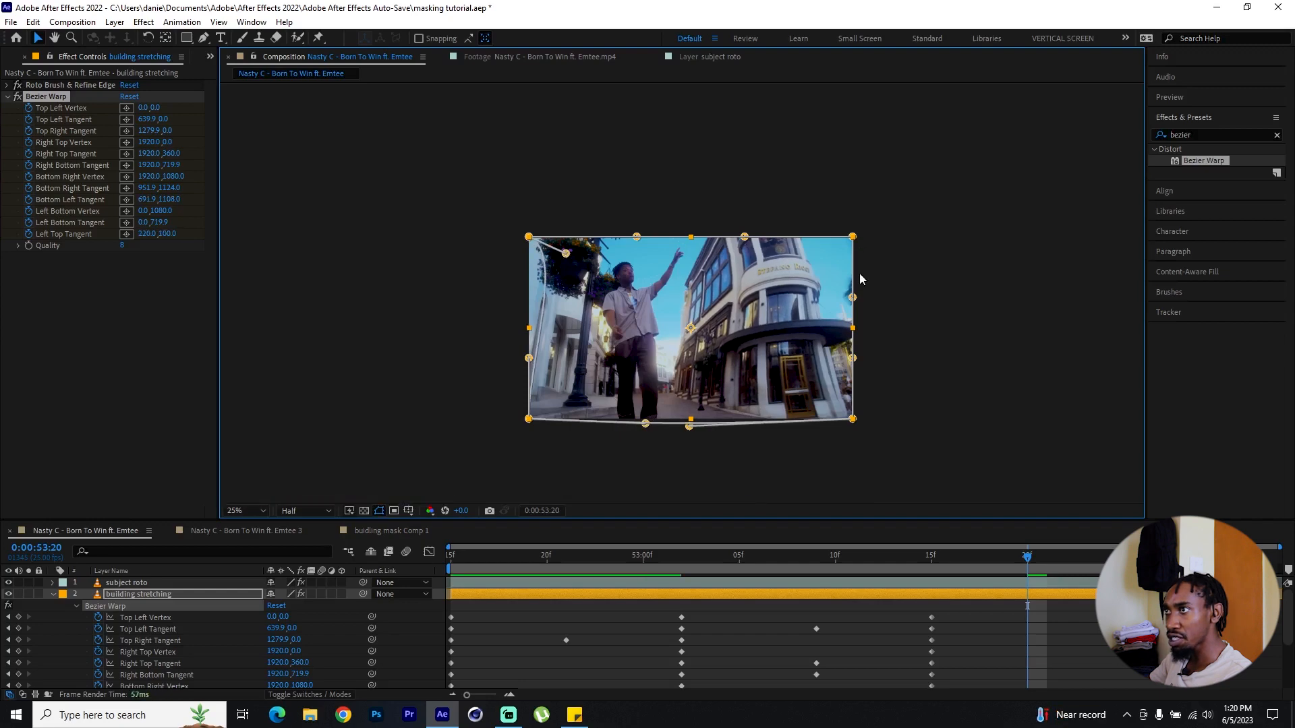
- Bow the warp with Right Top Tangent about 2012, 240, Top Right Tangent 1124, -84, Top Left Tangent 496, -140 and Left Bottom Tangent 252, 736
{"action": "left_click_drag", "start_coordinate": [852, 299], "coordinate": [868, 277]}
{"action": "left_click_drag", "start_coordinate": [744, 237], "coordinate": [718, 223]}
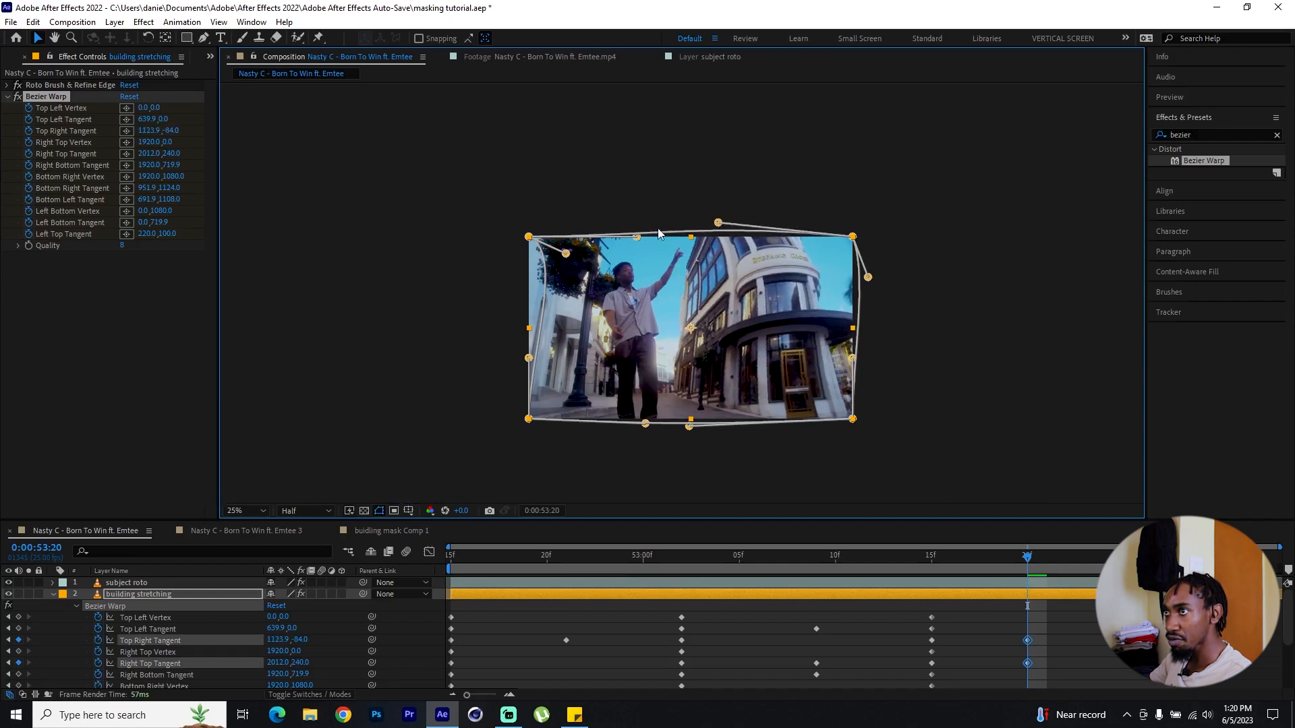
{"action": "left_click_drag", "start_coordinate": [637, 236], "coordinate": [613, 213]}
{"action": "left_click_drag", "start_coordinate": [529, 358], "coordinate": [570, 361]}
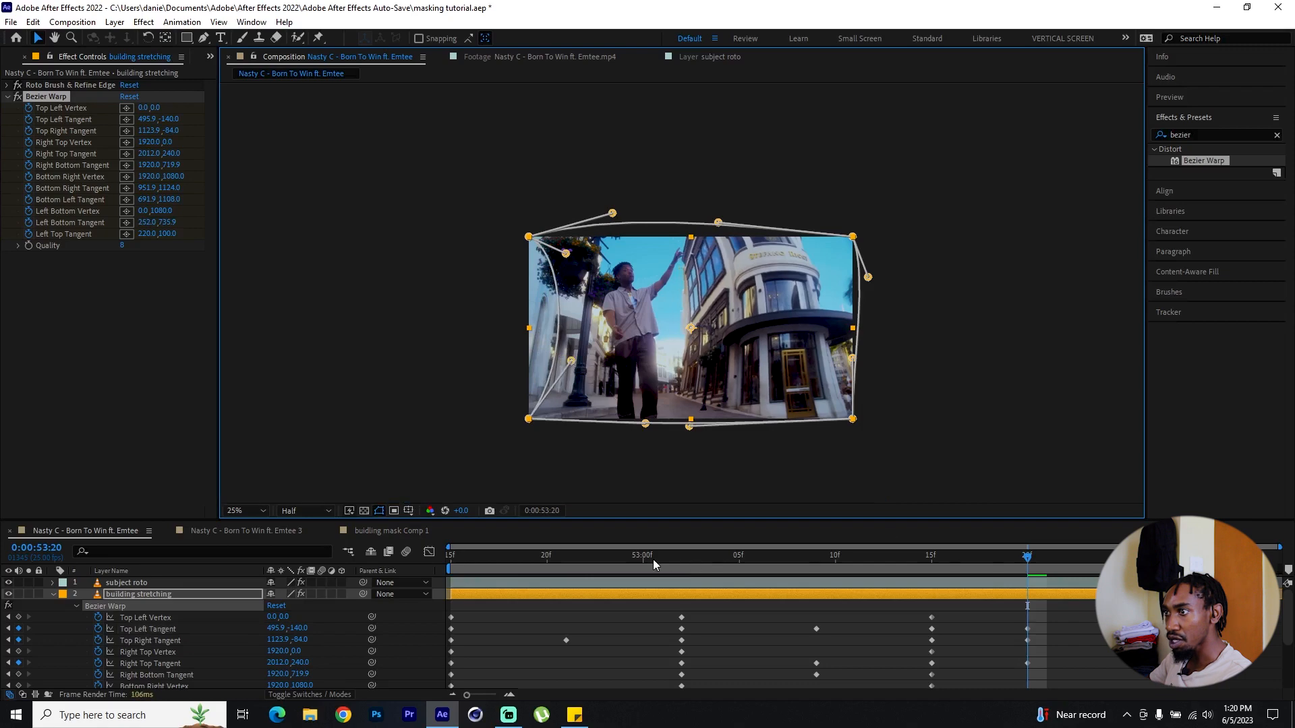
{"action": "key", "text": "space"}
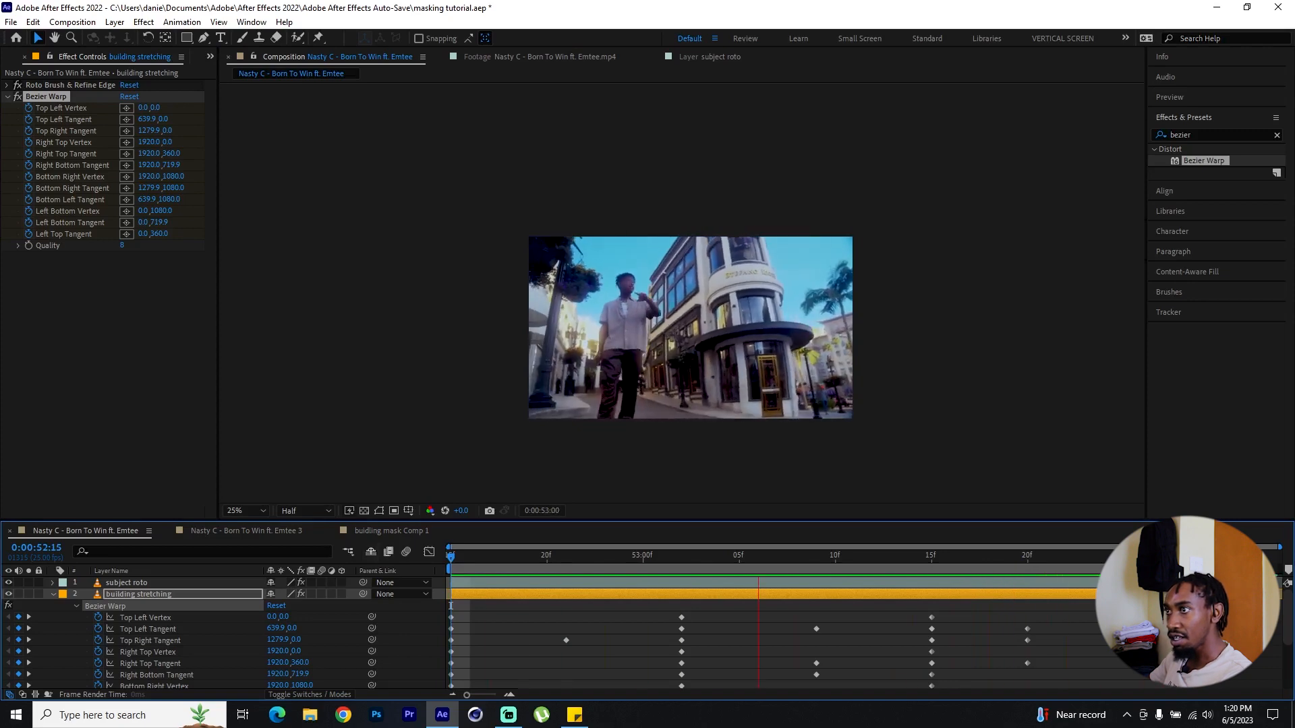
- Refine the warp at 0:00:53:20 with Bottom Right Tangent about 1172, 1084, Right Bottom Tangent about 1920, 732 and Left Top Tangent about 0, 56
{"action": "left_click_drag", "start_coordinate": [897, 556], "coordinate": [1027, 573]}
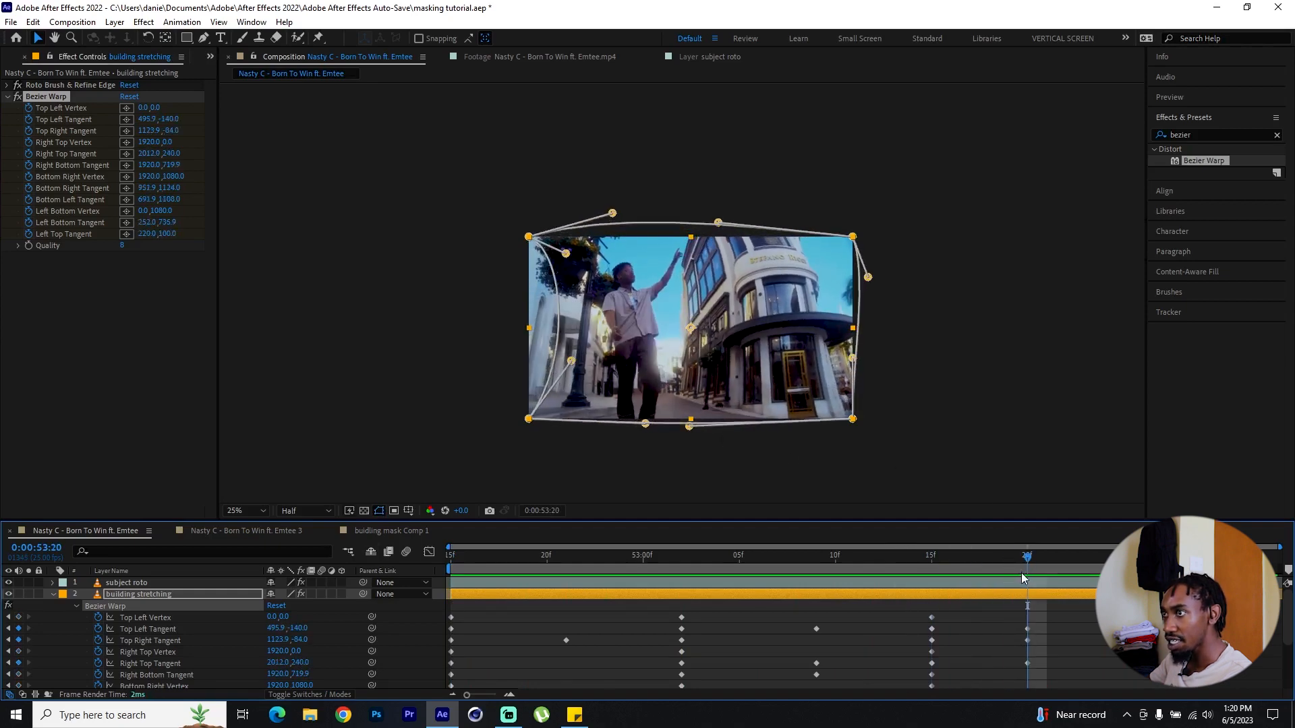
{"action": "left_click_drag", "start_coordinate": [689, 427], "coordinate": [726, 420]}
{"action": "left_click_drag", "start_coordinate": [853, 358], "coordinate": [853, 360]}
{"action": "left_click_drag", "start_coordinate": [566, 253], "coordinate": [528, 245]}
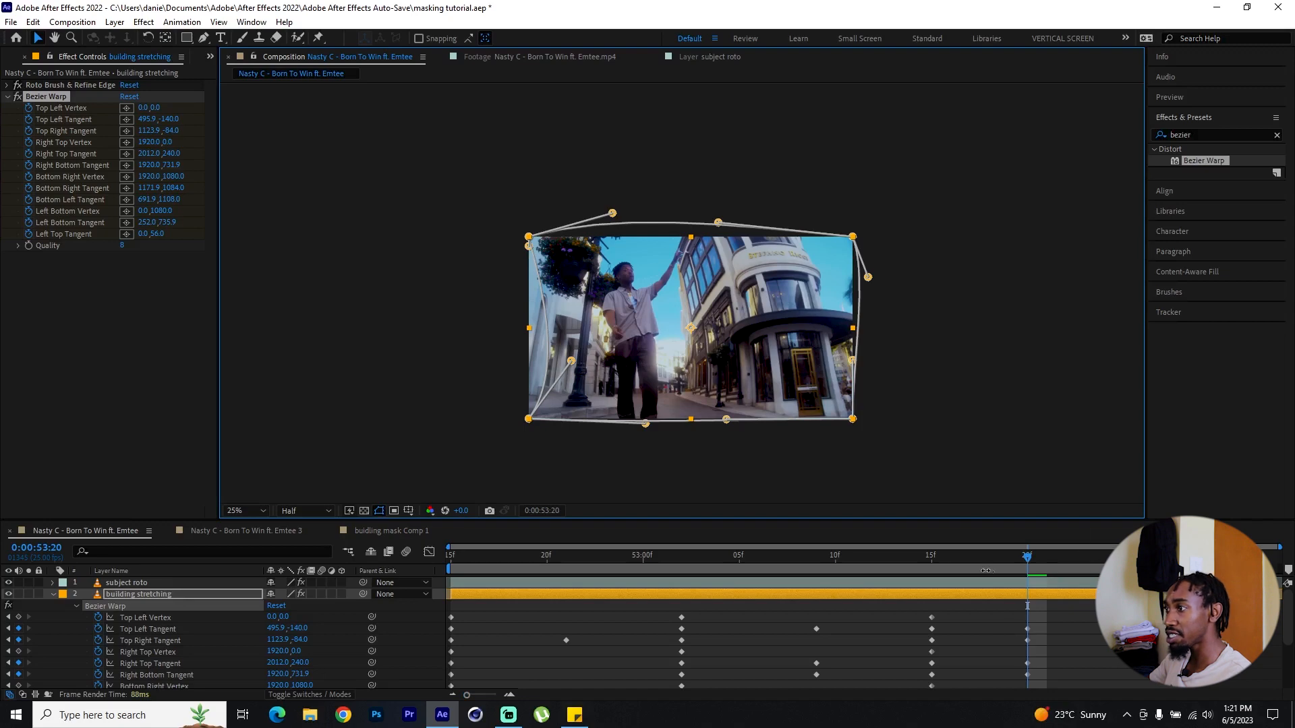
- Play the animation and reset the Bezier Warp at 0:00:54:00 to keyframe the unwarped shape
{"action": "key", "text": "space"}
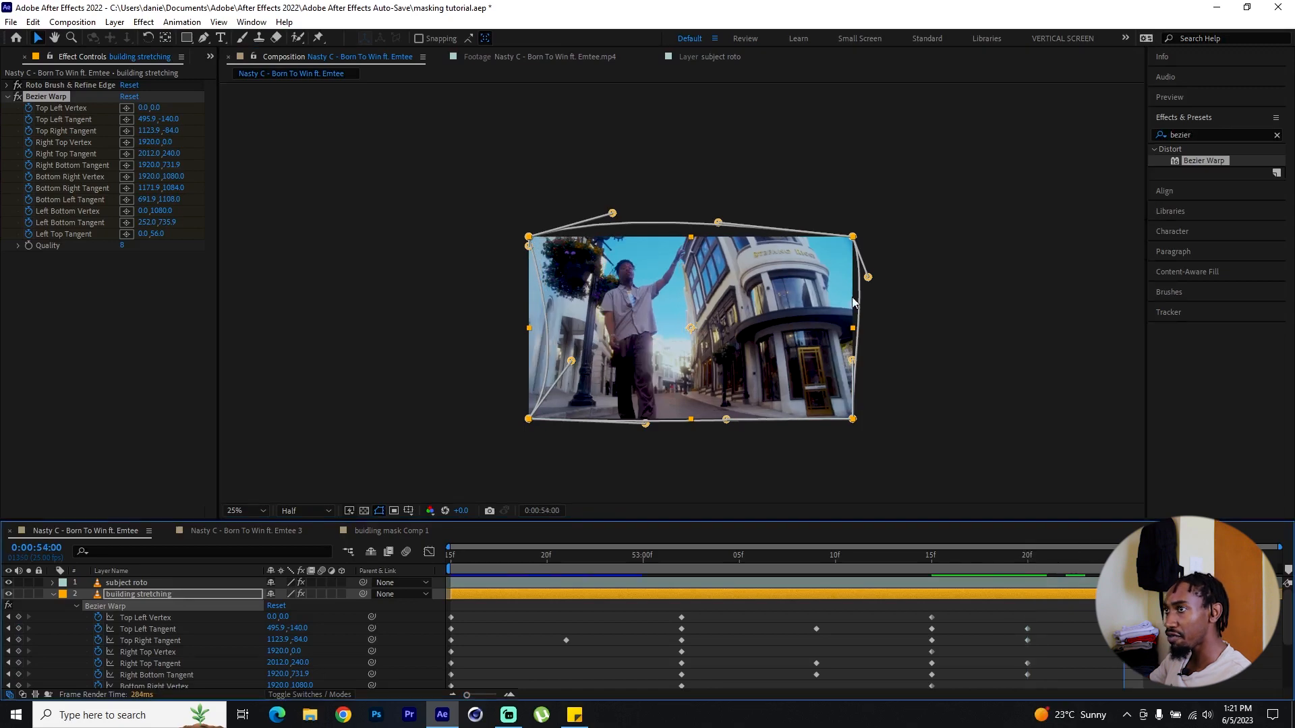
{"action": "left_click", "coordinate": [278, 607]}
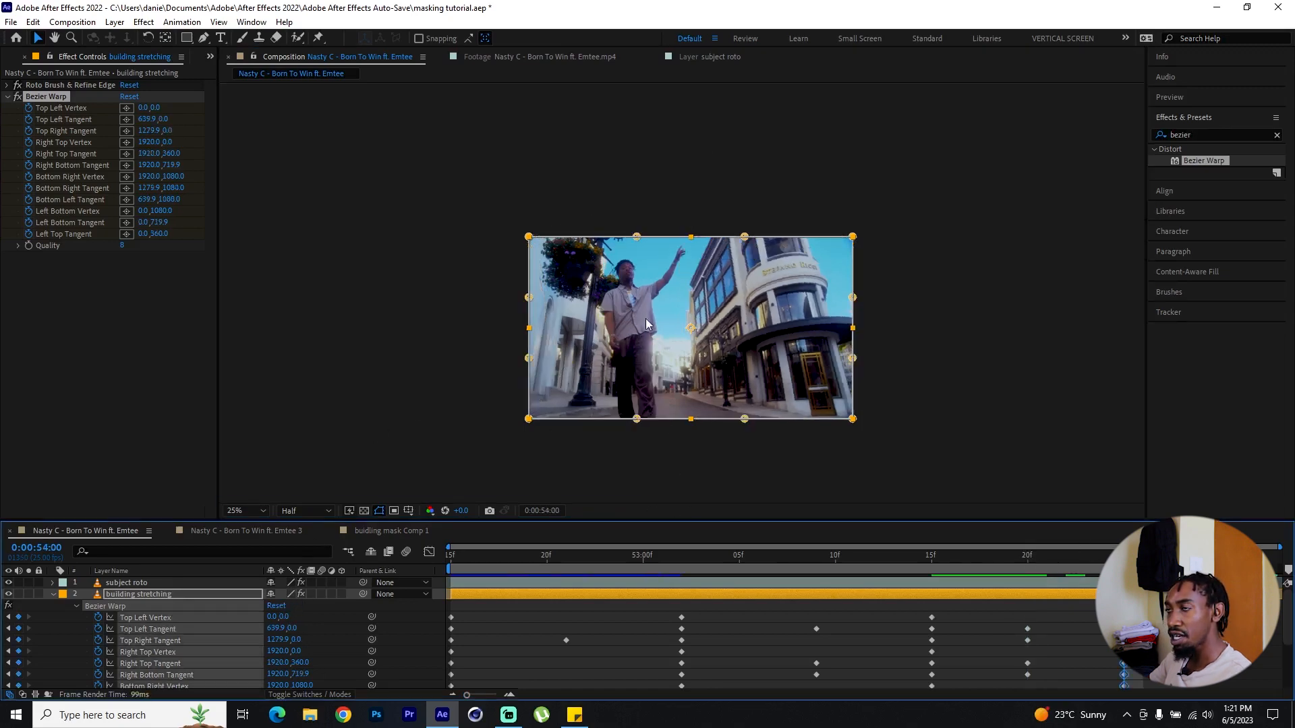
{"action": "left_click_drag", "start_coordinate": [853, 237], "coordinate": [851, 269]}
{"action": "left_click_drag", "start_coordinate": [637, 237], "coordinate": [643, 274]}
{"action": "key", "text": "ctrl+z"}
{"action": "key", "text": "ctrl+z"}
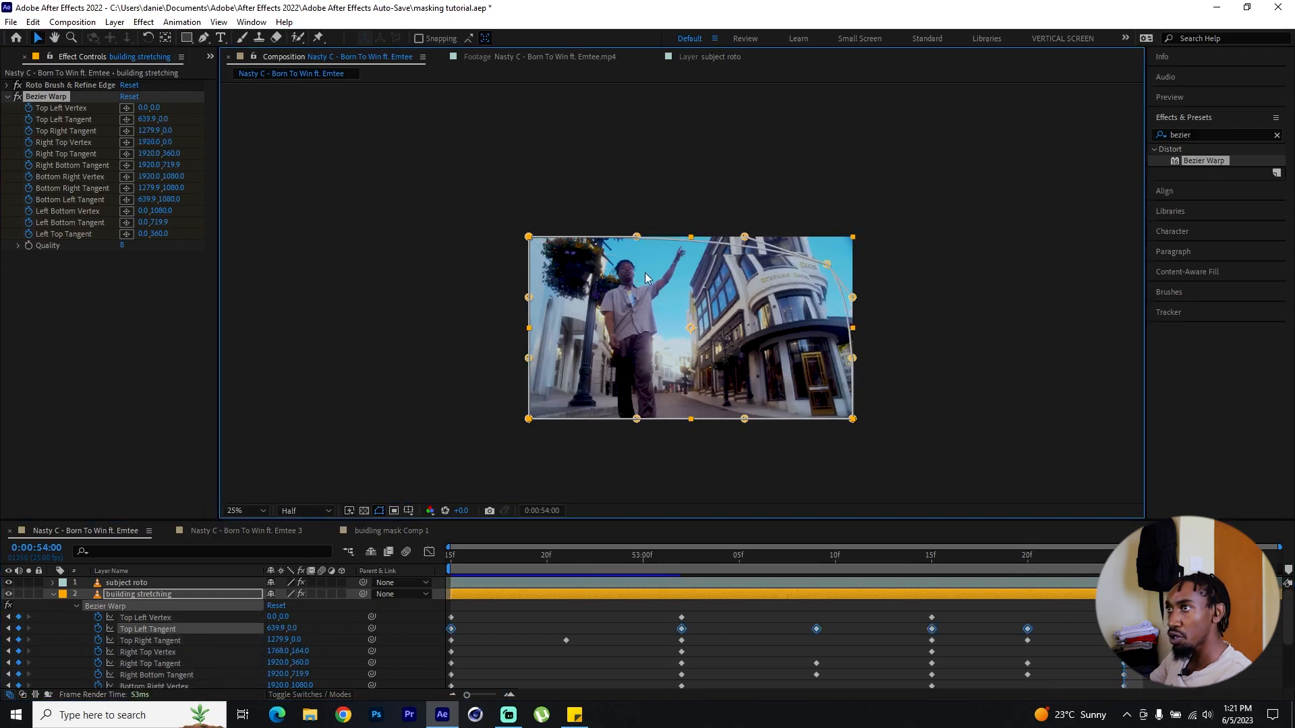
{"action": "left_click_drag", "start_coordinate": [530, 359], "coordinate": [540, 333]}
{"action": "key", "text": "ctrl+z"}
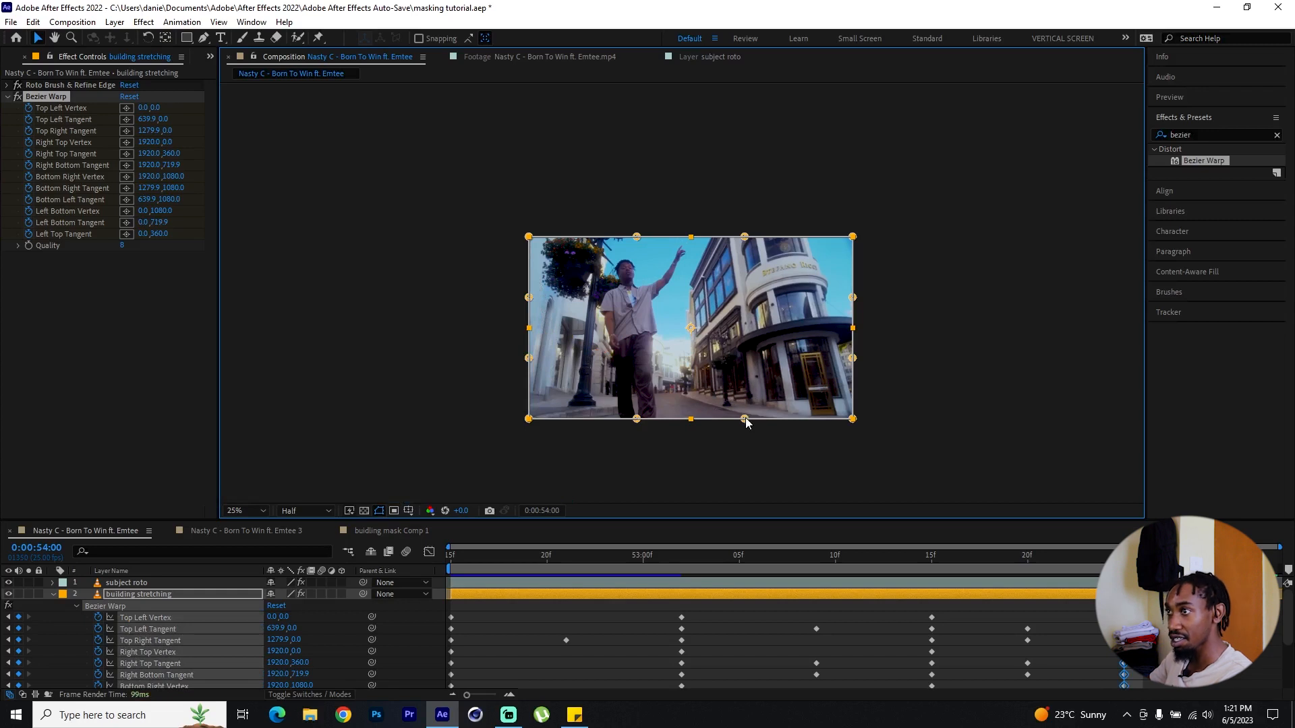
{"action": "left_click_drag", "start_coordinate": [746, 419], "coordinate": [733, 429]}
{"action": "key", "text": "ctrl+z"}
- At 0:00:54:00, set Bottom Right Vertex about 1892, 980, Right Top Vertex 1928, 12, Top Left Vertex -16, 264 and Top Right Tangent 1068, -124
{"action": "left_click_drag", "start_coordinate": [851, 419], "coordinate": [847, 404]}
{"action": "mouse_move", "coordinate": [853, 237]}
{"action": "left_mouse_down"}
{"action": "mouse_move", "coordinate": [853, 257]}
{"action": "mouse_move", "coordinate": [854, 238]}
{"action": "left_mouse_up"}
{"action": "left_click_drag", "start_coordinate": [528, 236], "coordinate": [526, 281]}
{"action": "left_click_drag", "start_coordinate": [694, 242], "coordinate": [708, 216]}
- Reset the Bezier Warp at 0:00:54:03, collapse the building stretching layer, and play the animation from 0:00:52:15
{"action": "key", "text": "Page_Down"}
{"action": "key", "text": "Page_Down"}
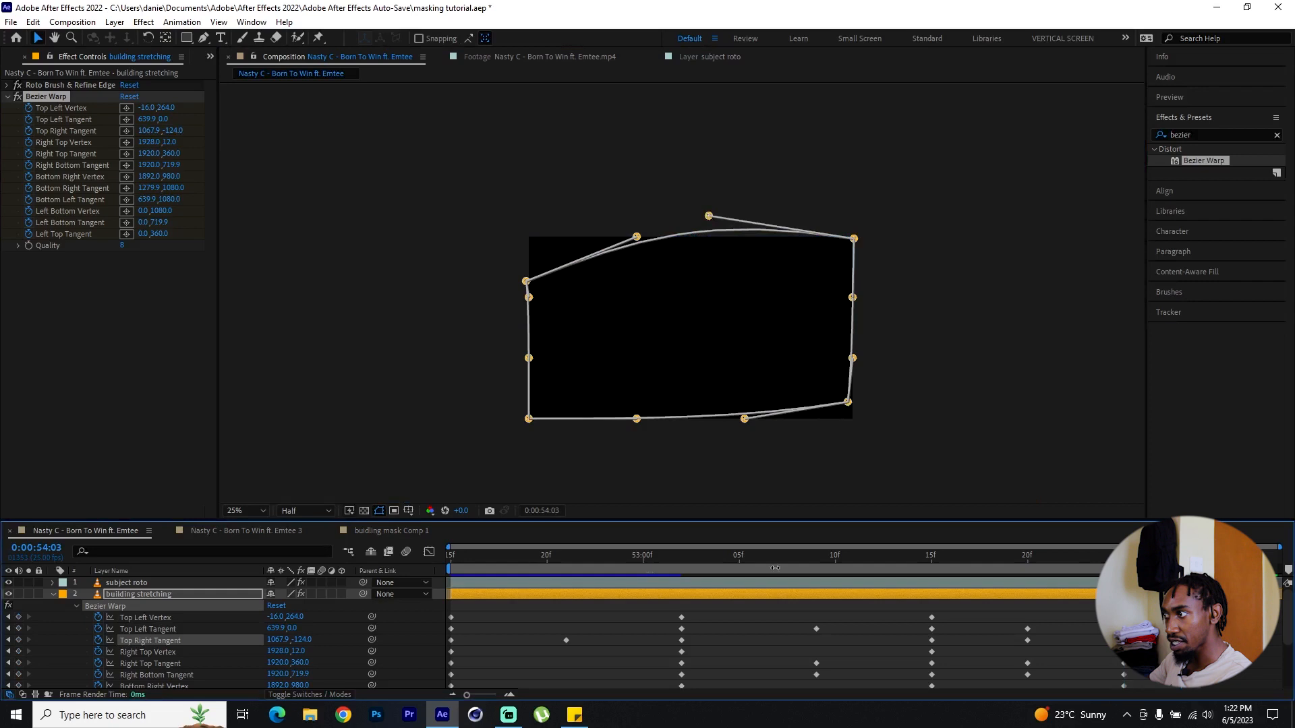
{"action": "left_click", "coordinate": [277, 606]}
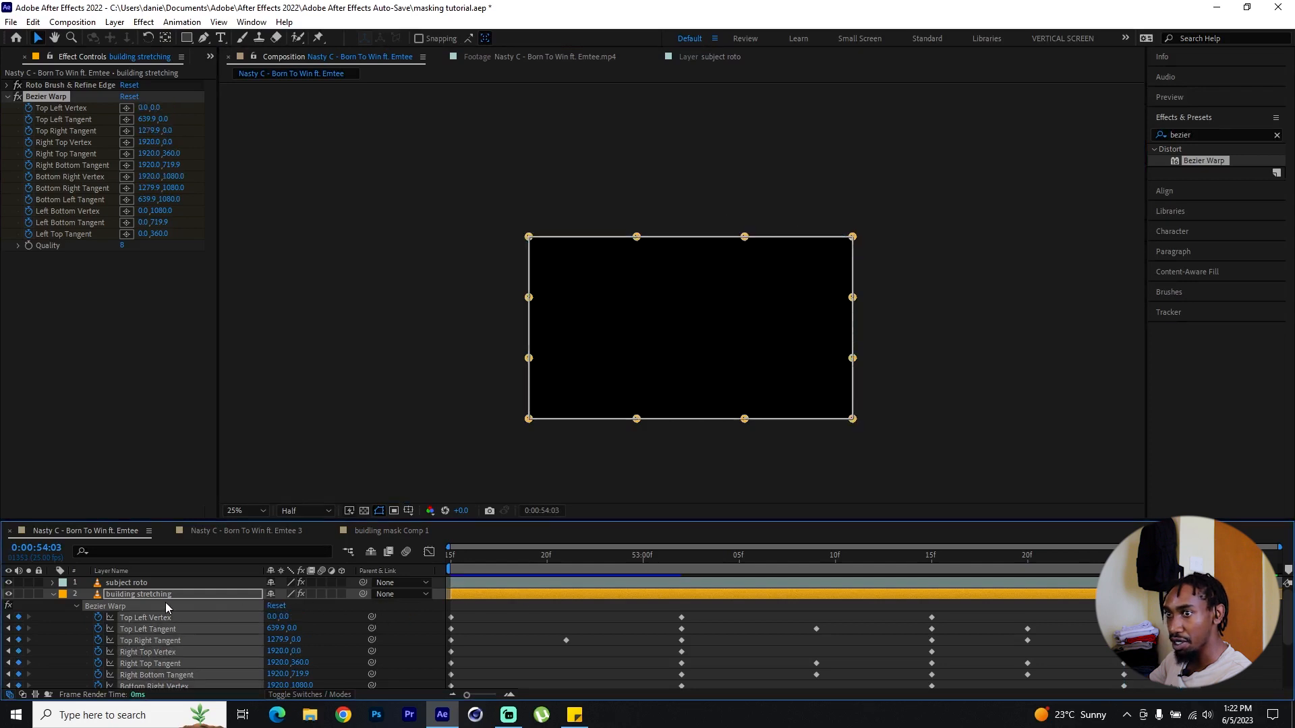
{"action": "left_click", "coordinate": [52, 594]}
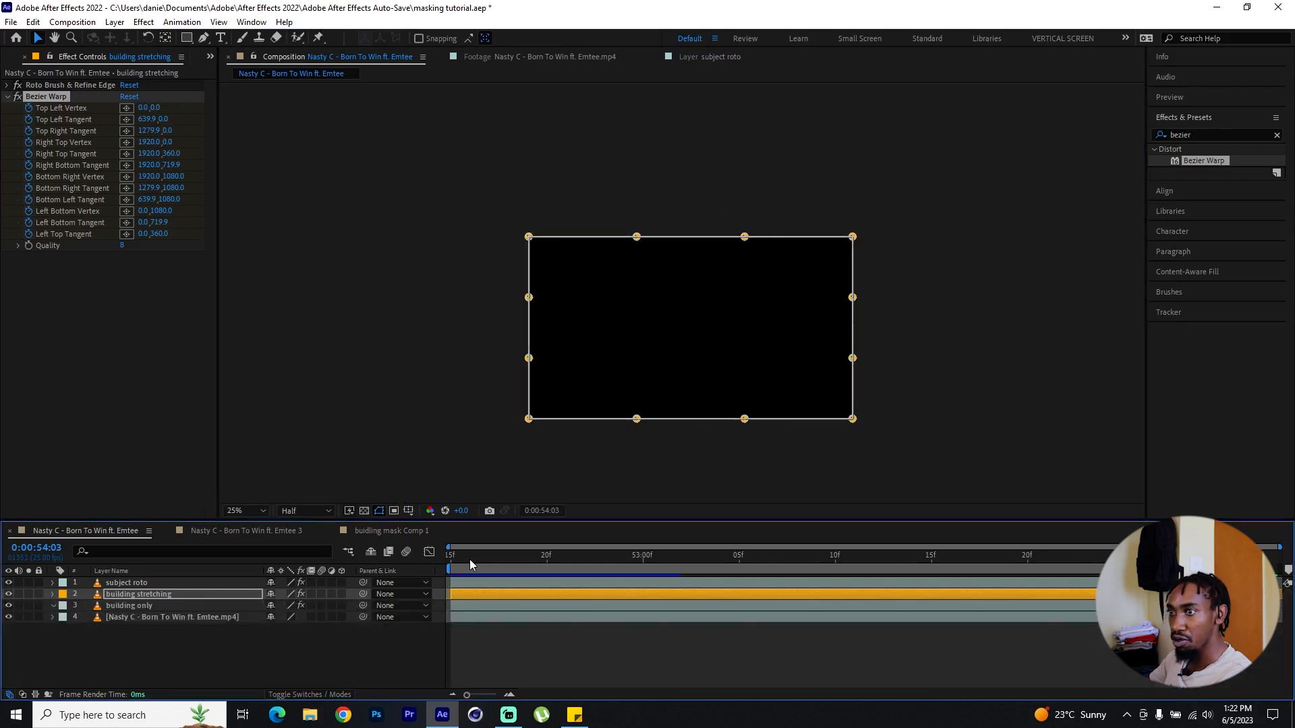
{"action": "key", "text": "space"}
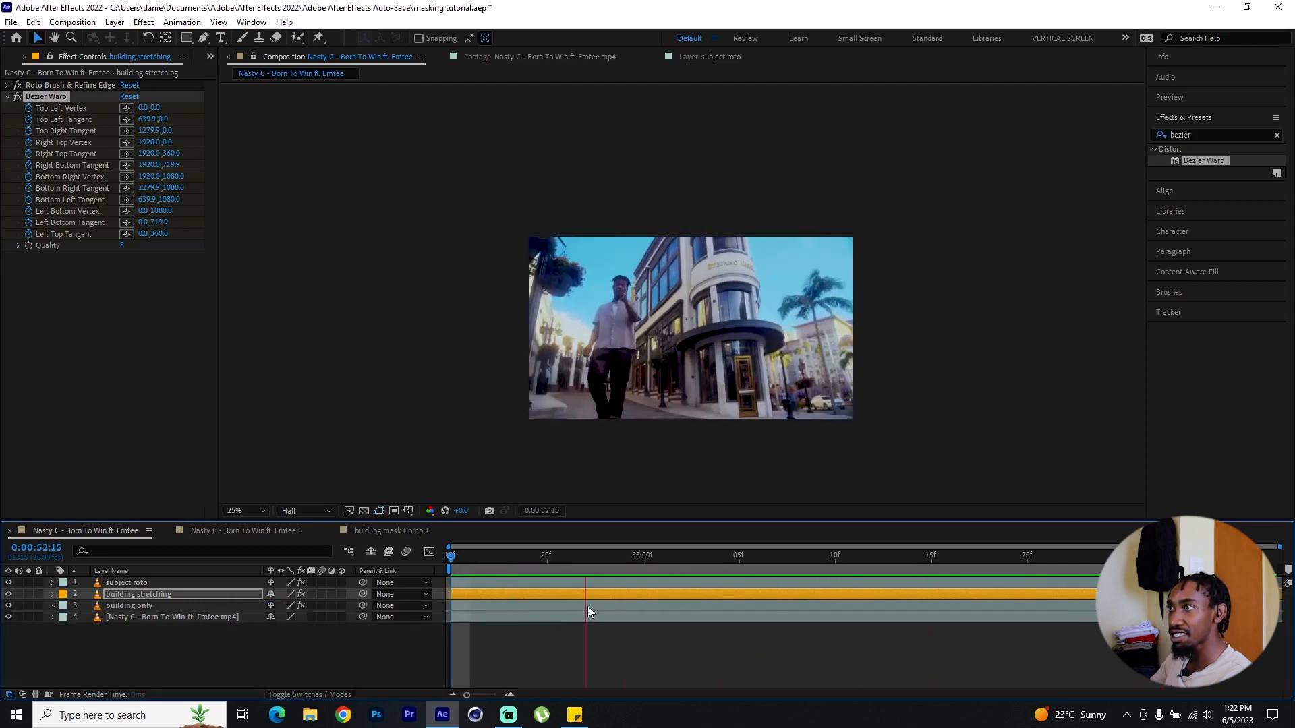
{"action": "key", "text": "space"}
- Apply the CC Radial Blur effect to the building stretching layer with its type set to Fading Zoom
{"action": "key", "text": "Page_Up"}
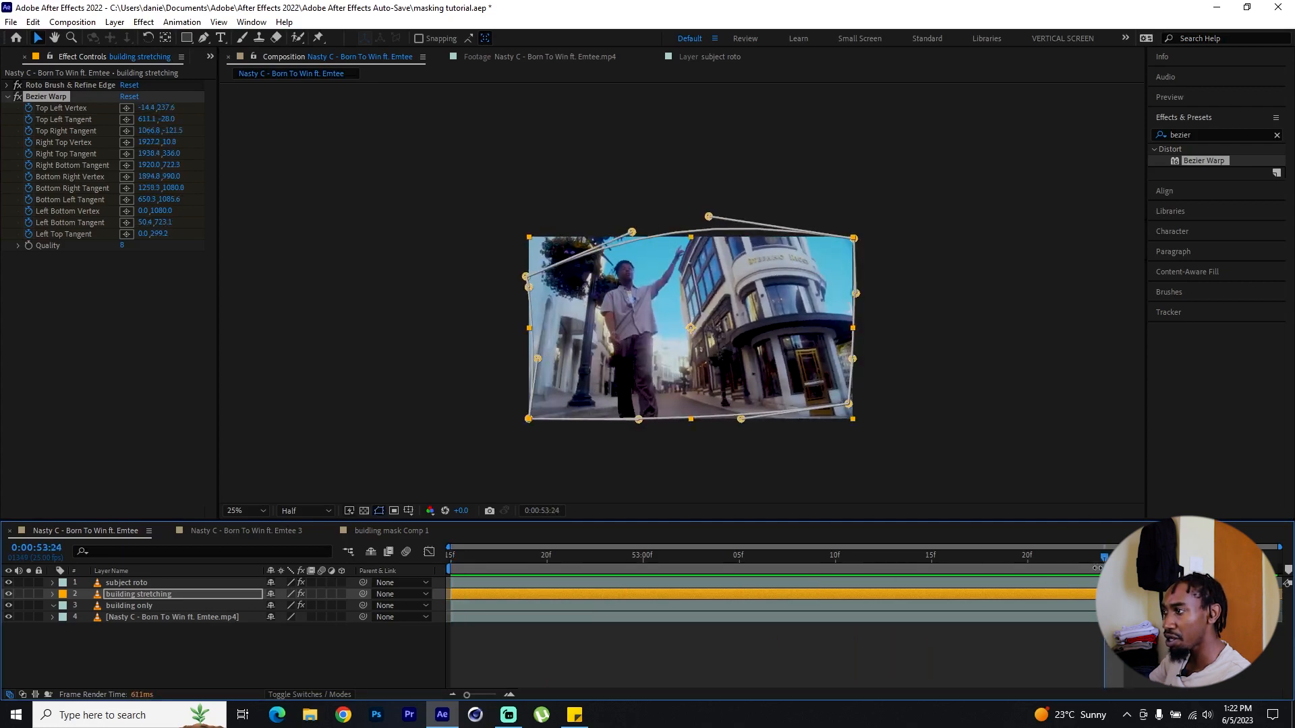
{"action": "mouse_move", "coordinate": [1105, 560]}
{"action": "left_mouse_down"}
{"action": "mouse_move", "coordinate": [917, 562]}
{"action": "mouse_move", "coordinate": [1106, 560]}
{"action": "left_mouse_up"}
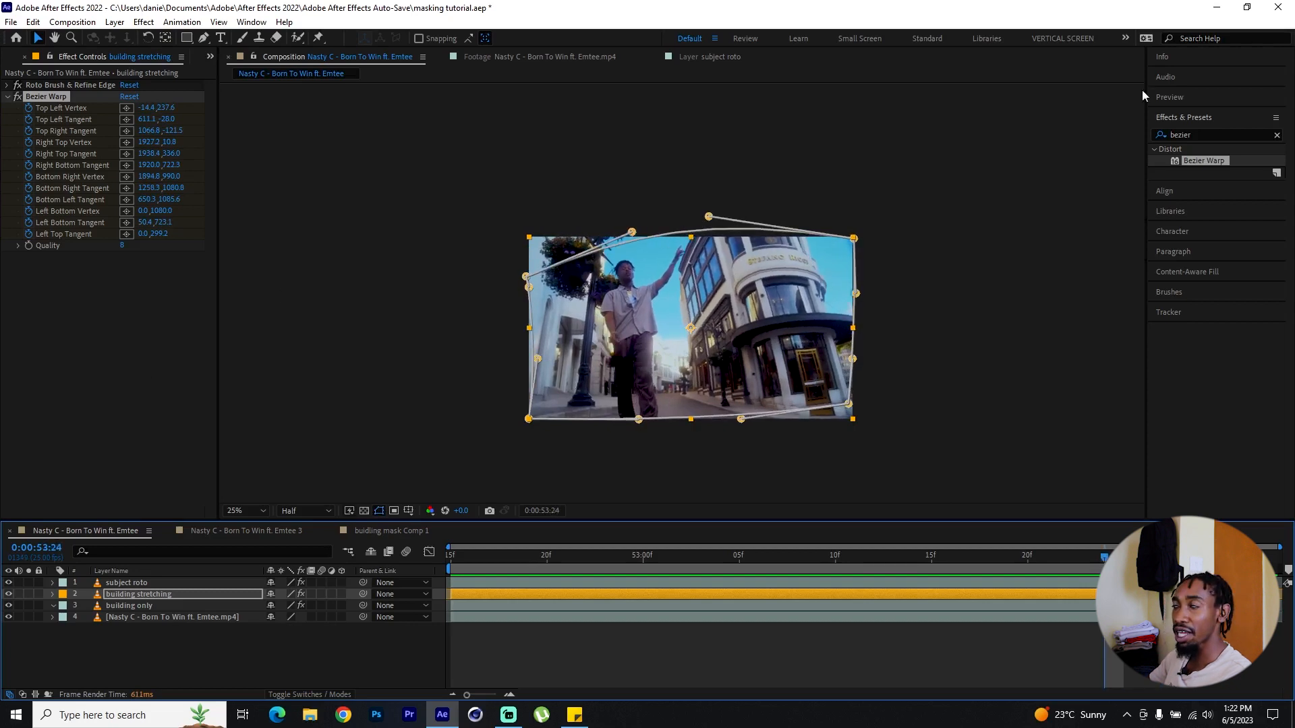
{"action": "left_click", "coordinate": [1206, 137]}
{"action": "double_click", "coordinate": [1198, 135]}
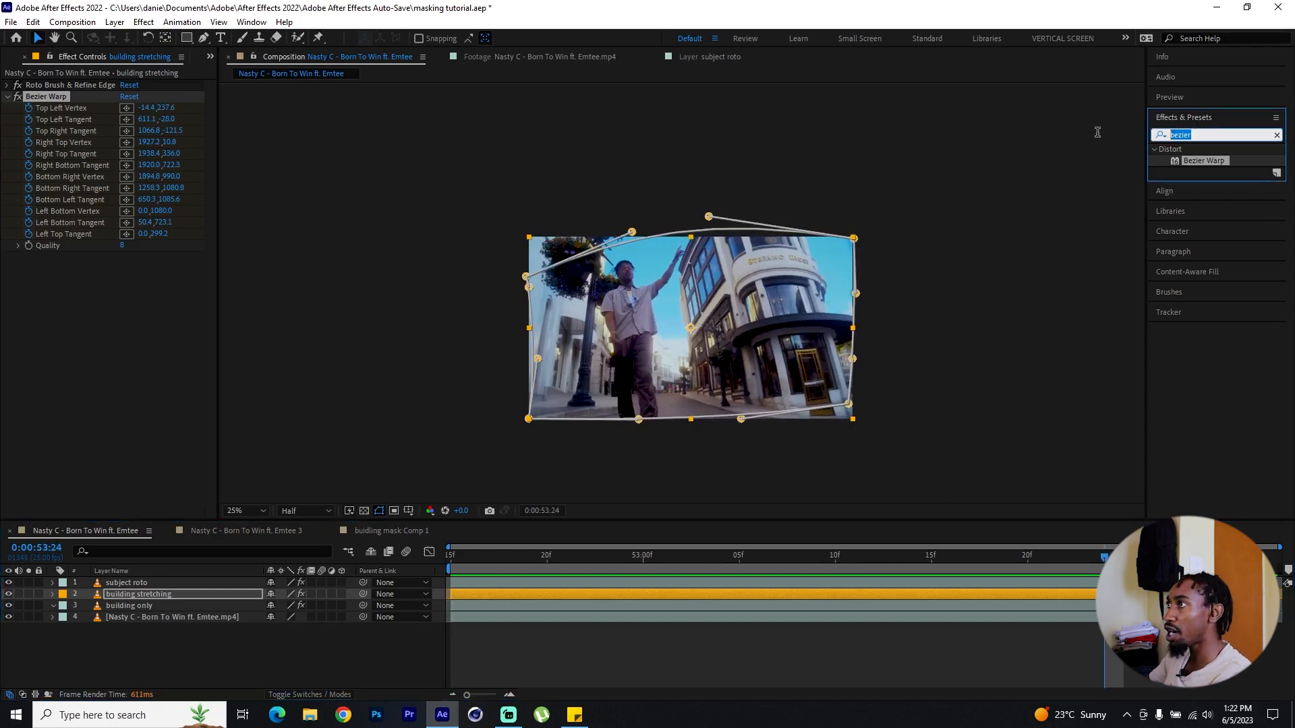
{"action": "type", "text": "cc radia"}
{"action": "left_click_drag", "start_coordinate": [1208, 161], "coordinate": [173, 593]}
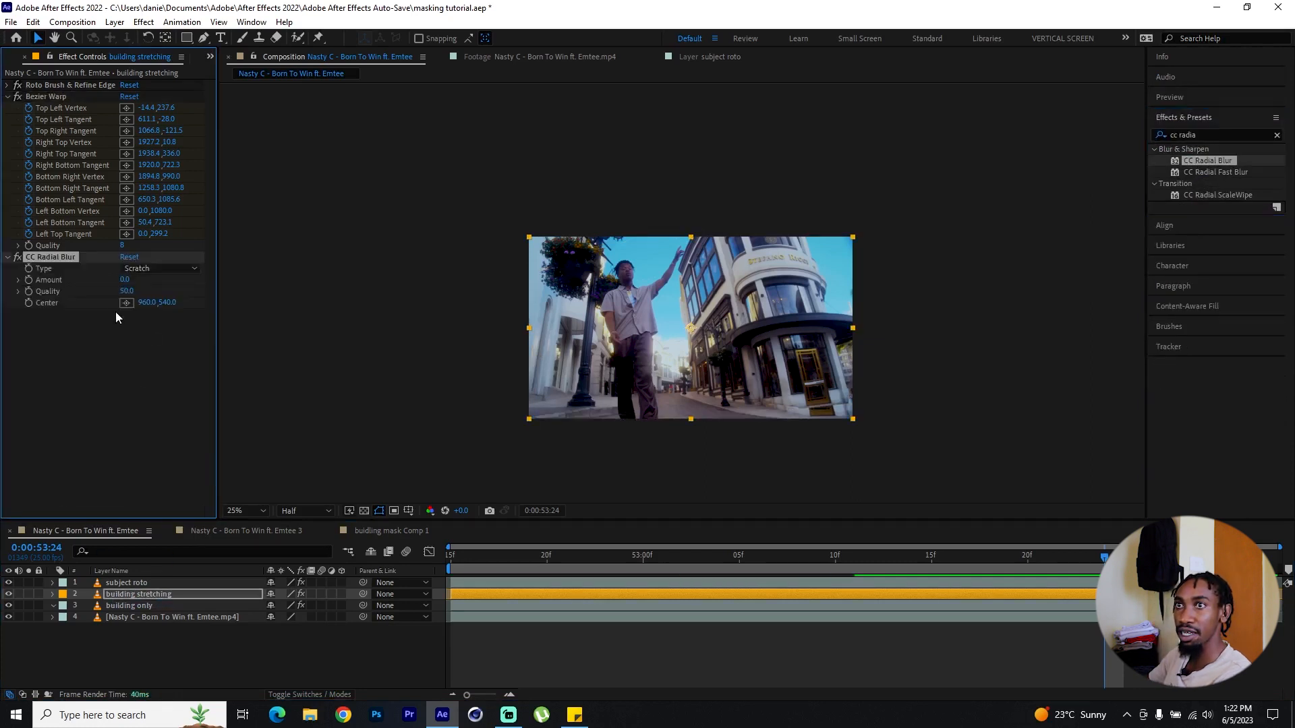
{"action": "left_click", "coordinate": [160, 268]}
{"action": "left_click", "coordinate": [196, 299]}
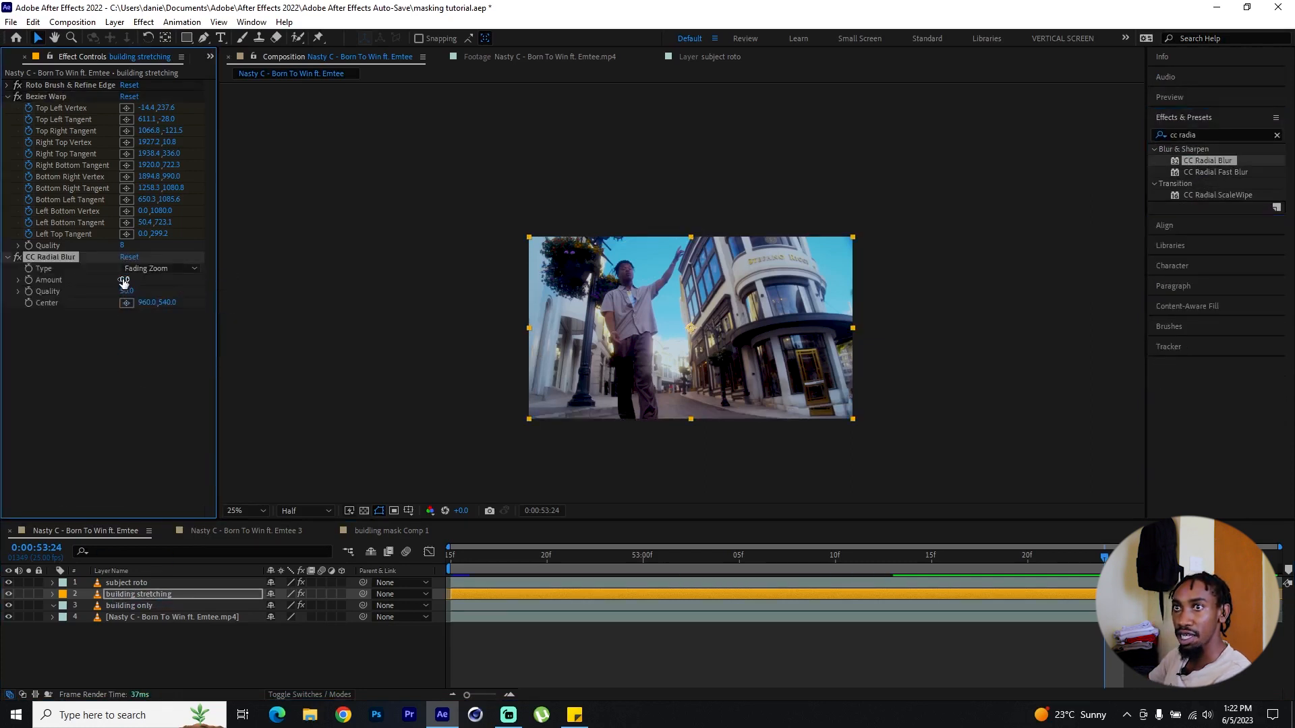
- At 0:00:53:08, enable keyframing for the CC Radial Blur Amount and set it to 7
{"action": "left_click", "coordinate": [795, 560]}
{"action": "left_click", "coordinate": [28, 281]}
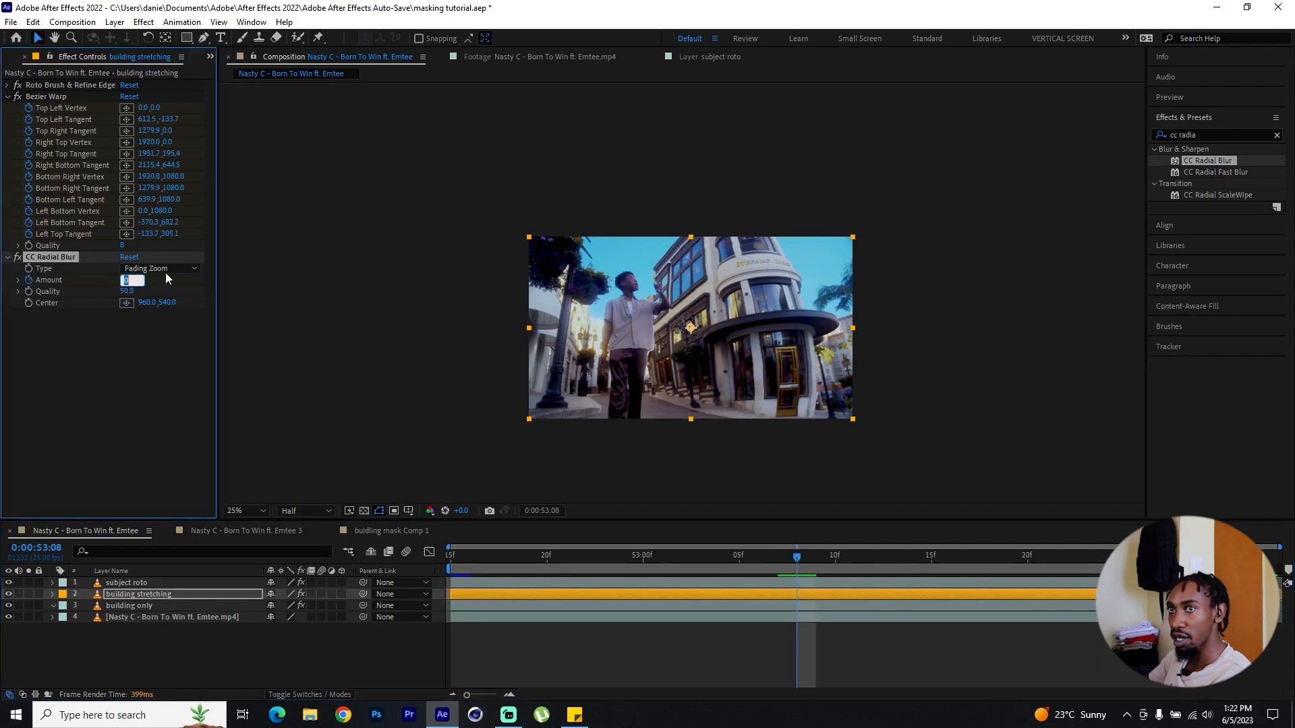
{"action": "type", "text": "7"}
{"action": "key", "text": "Return"}
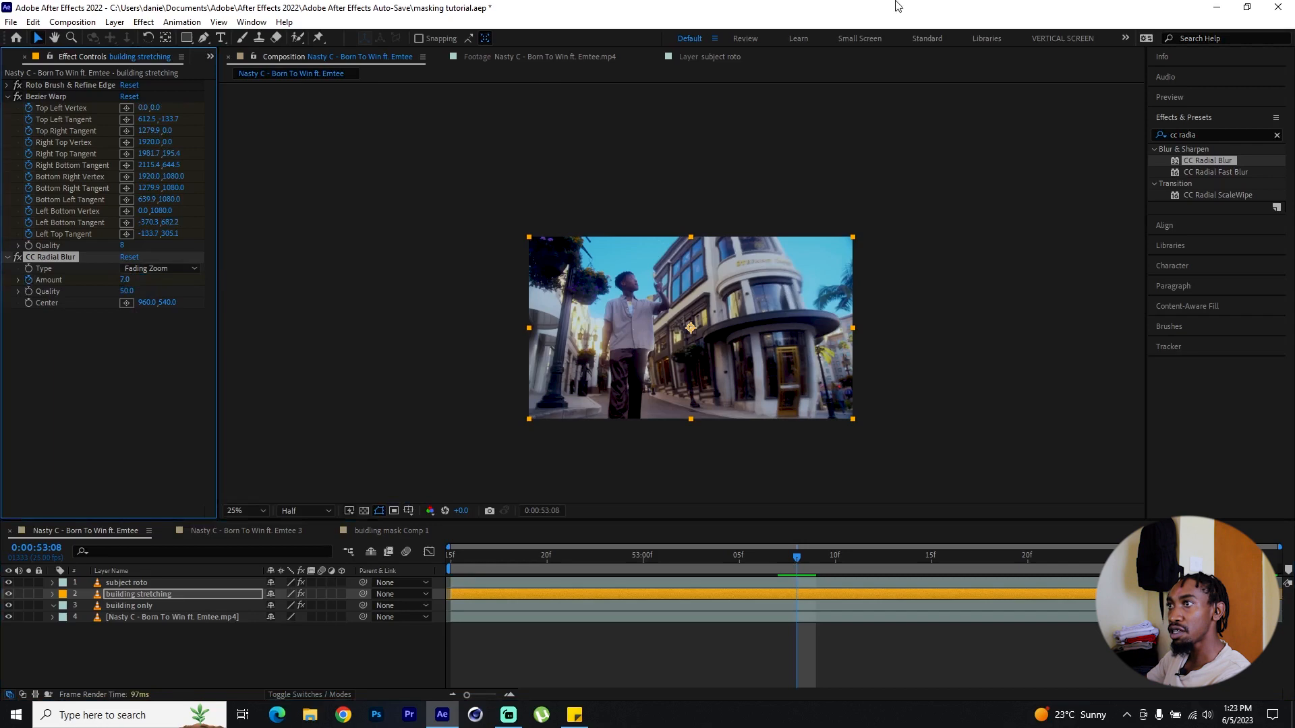
- Reset CC Radial Blur to keyframe Amount 0 at 0:00:52:15 and 0:00:54:03, and shift the Amount 7 keyframe to 0:00:53:09
{"action": "left_click_drag", "start_coordinate": [459, 561], "coordinate": [448, 561]}
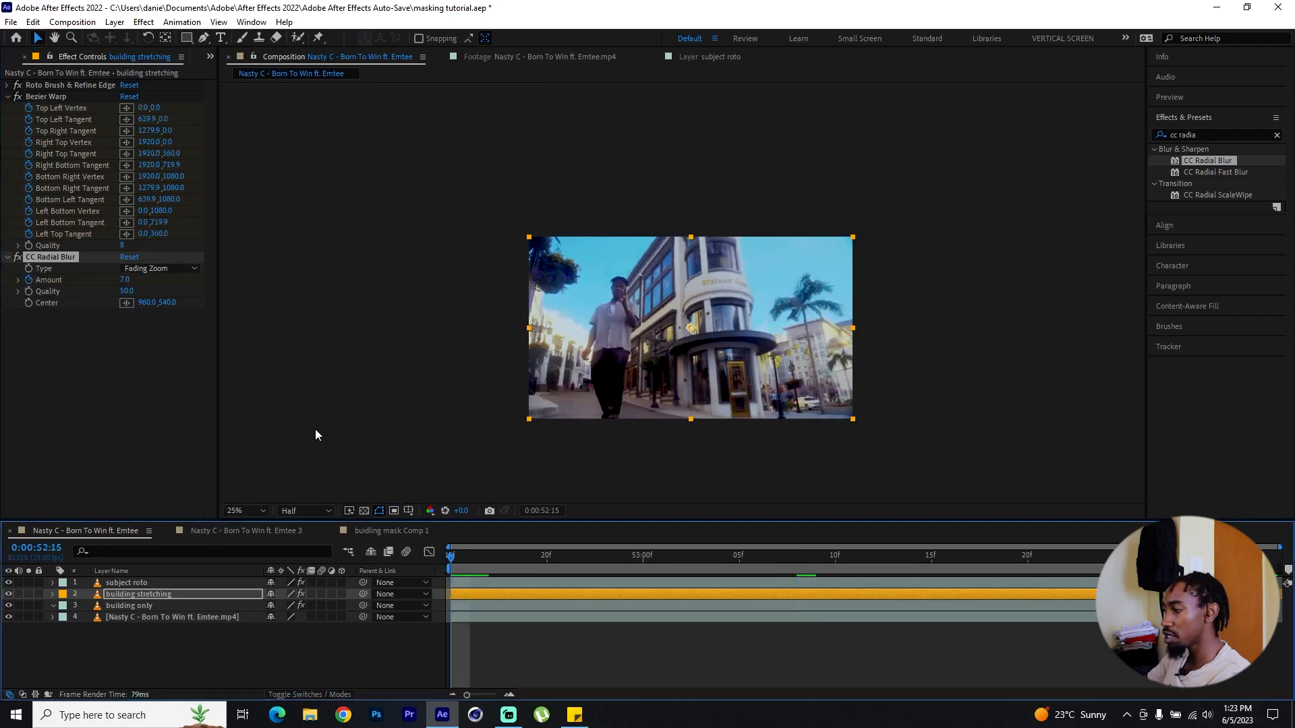
{"action": "key", "text": "u"}
{"action": "scroll", "coordinate": [535, 647], "scroll_direction": "down", "scroll_amount": 3}
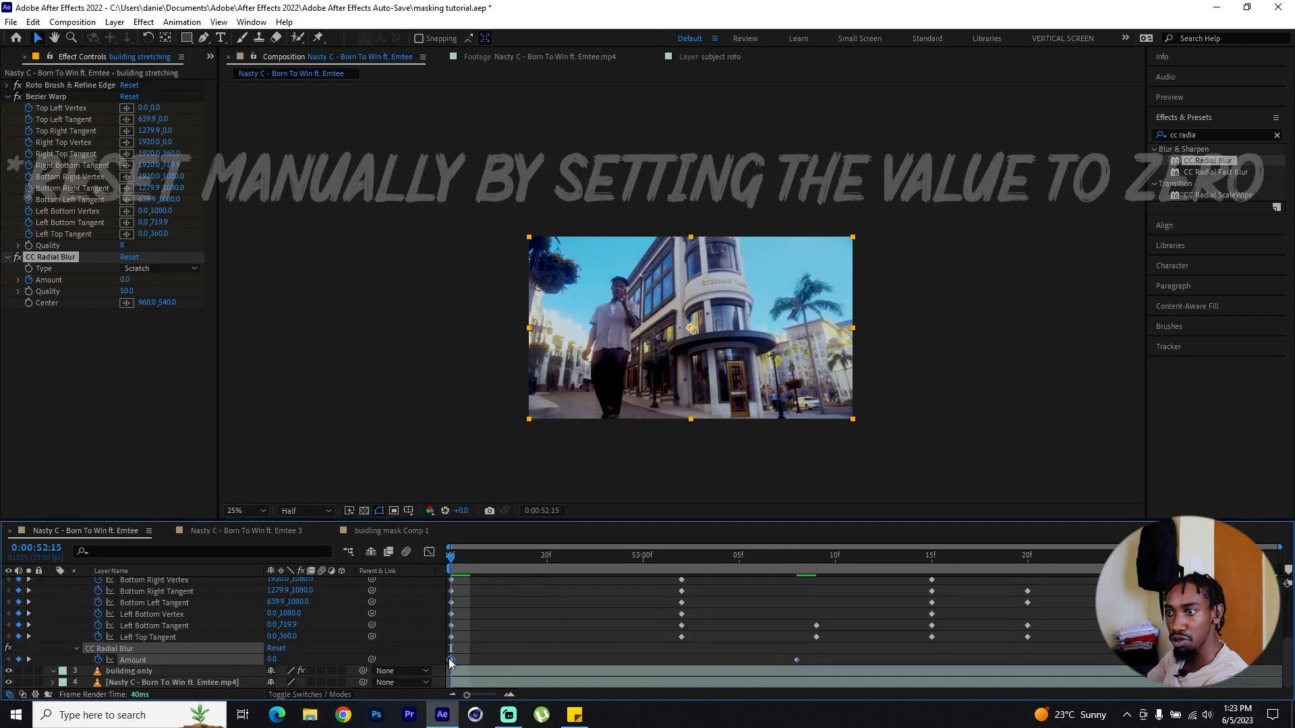
{"action": "key", "text": "space"}
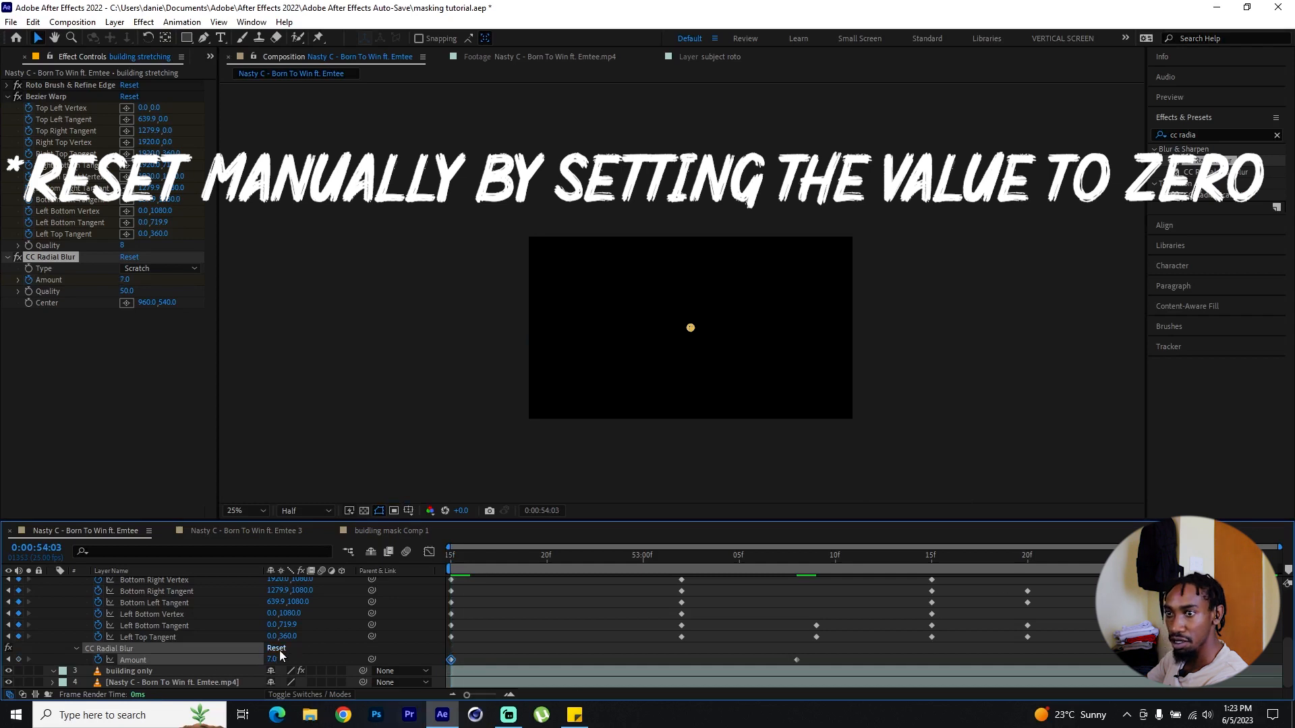
{"action": "left_click_drag", "start_coordinate": [798, 661], "coordinate": [818, 663]}
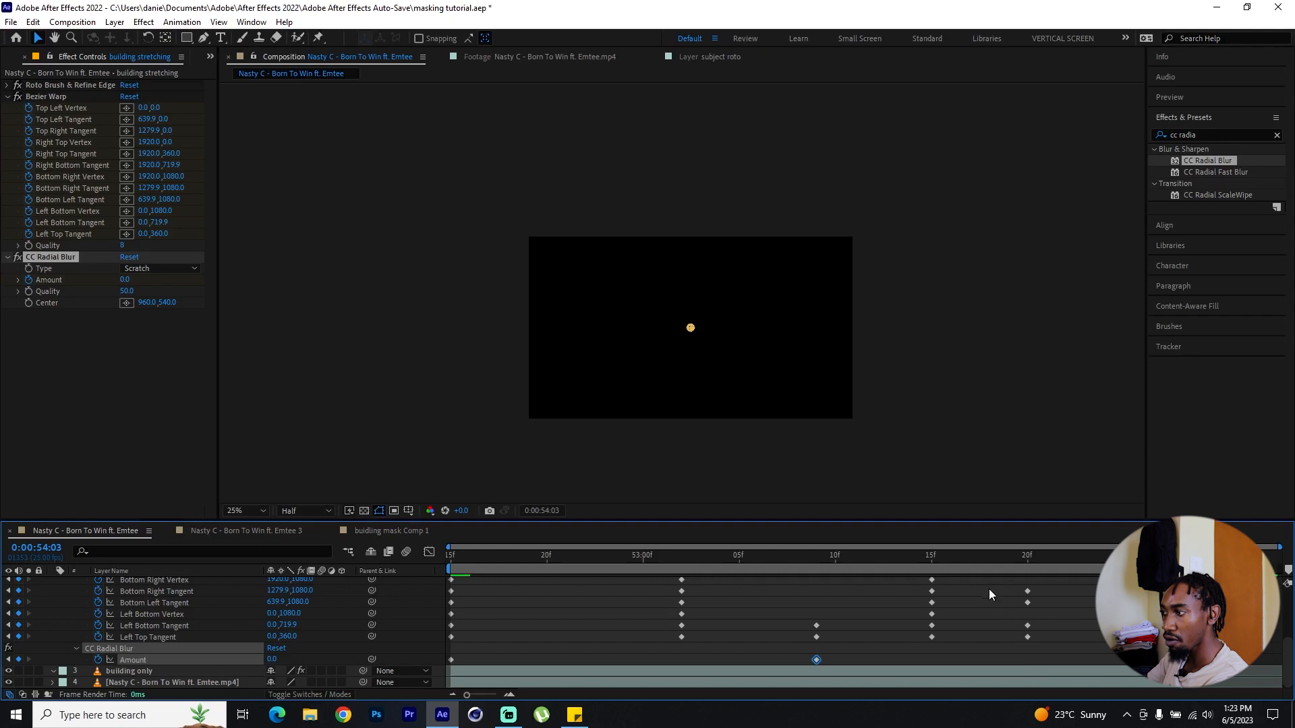
- Apply Easy Ease to all keyframes of the building stretching layer, and play the animation from 0:00:52:15
{"action": "key", "text": "grave"}
{"action": "left_click_drag", "start_coordinate": [607, 217], "coordinate": [419, 286]}
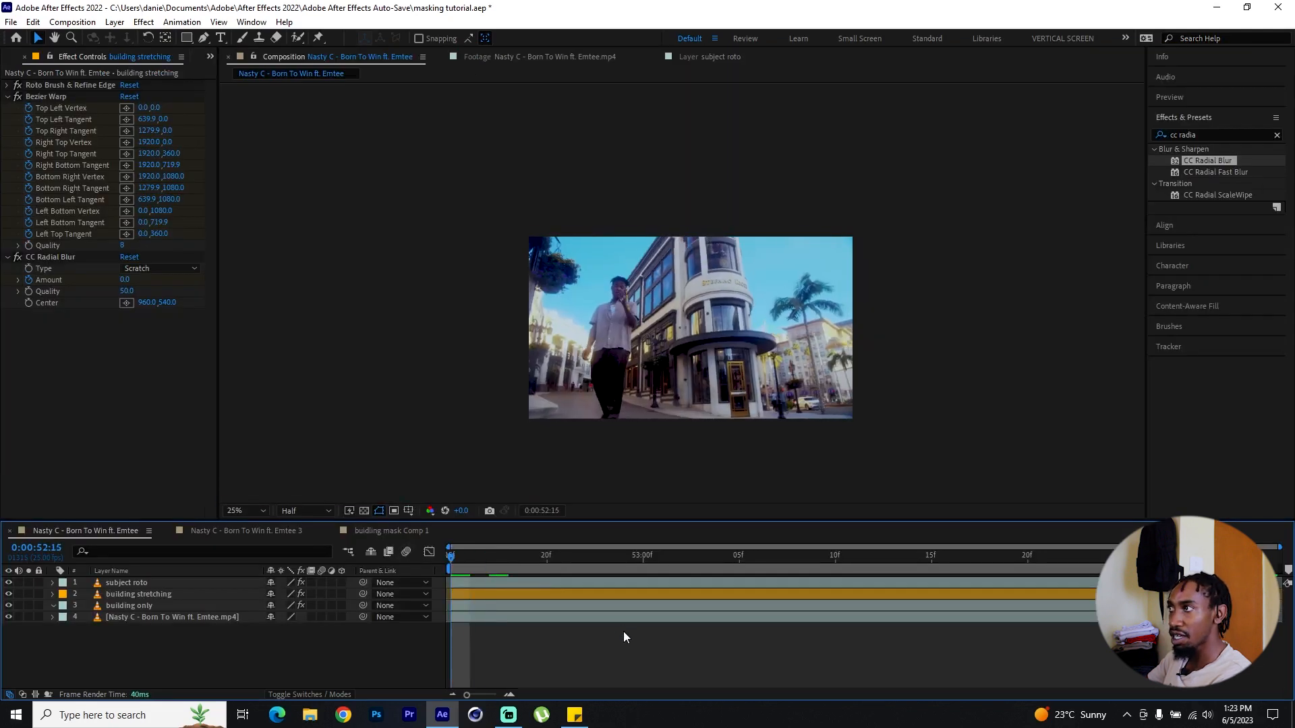
{"action": "key", "text": "space"}
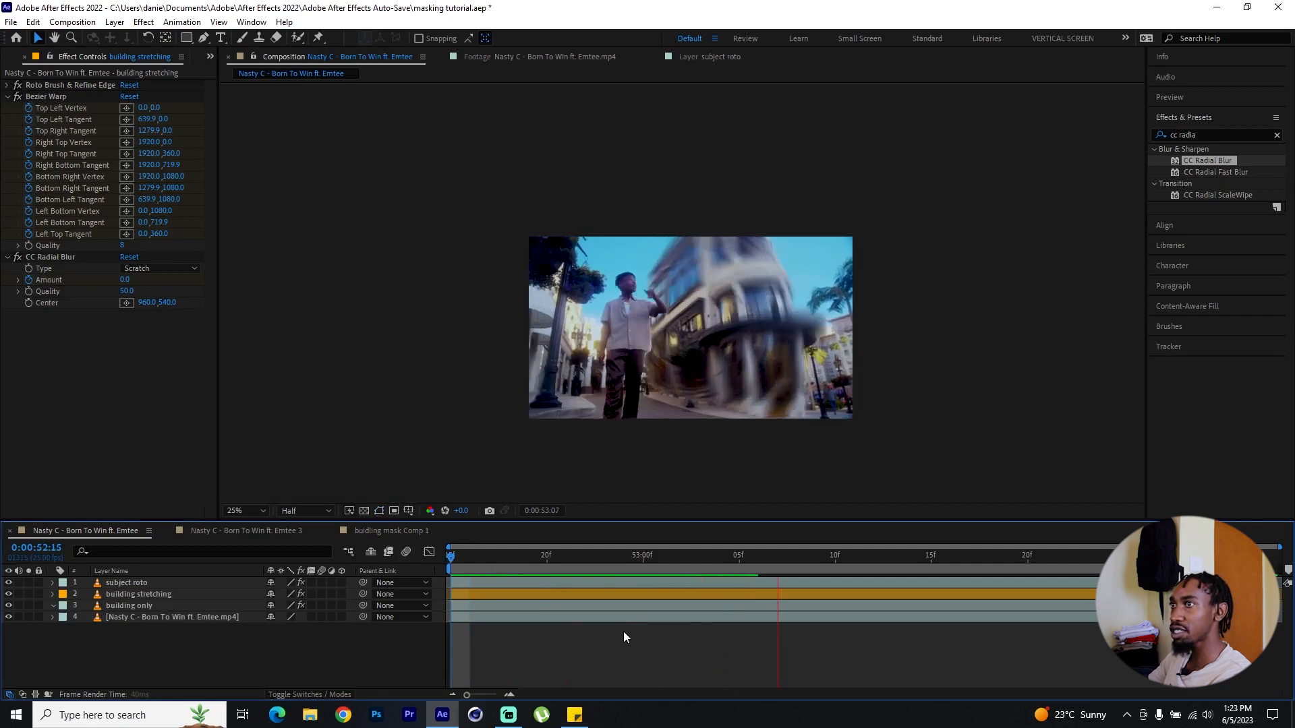
- Check the building stretching layer's blur at 0:00:53:09, set the CC Radial Blur type back to Fading Zoom, and replay from 0:00:52:15
{"action": "left_click", "coordinate": [740, 555]}
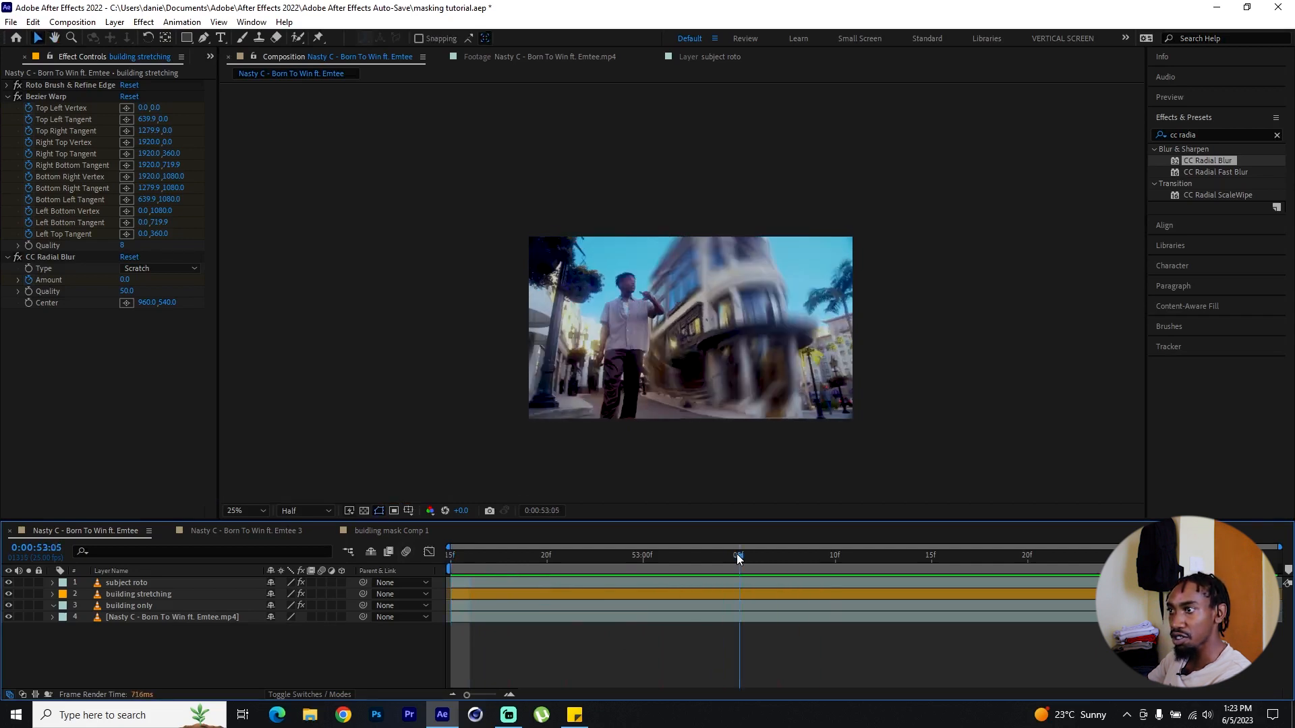
{"action": "left_click", "coordinate": [743, 592]}
{"action": "key", "text": "u"}
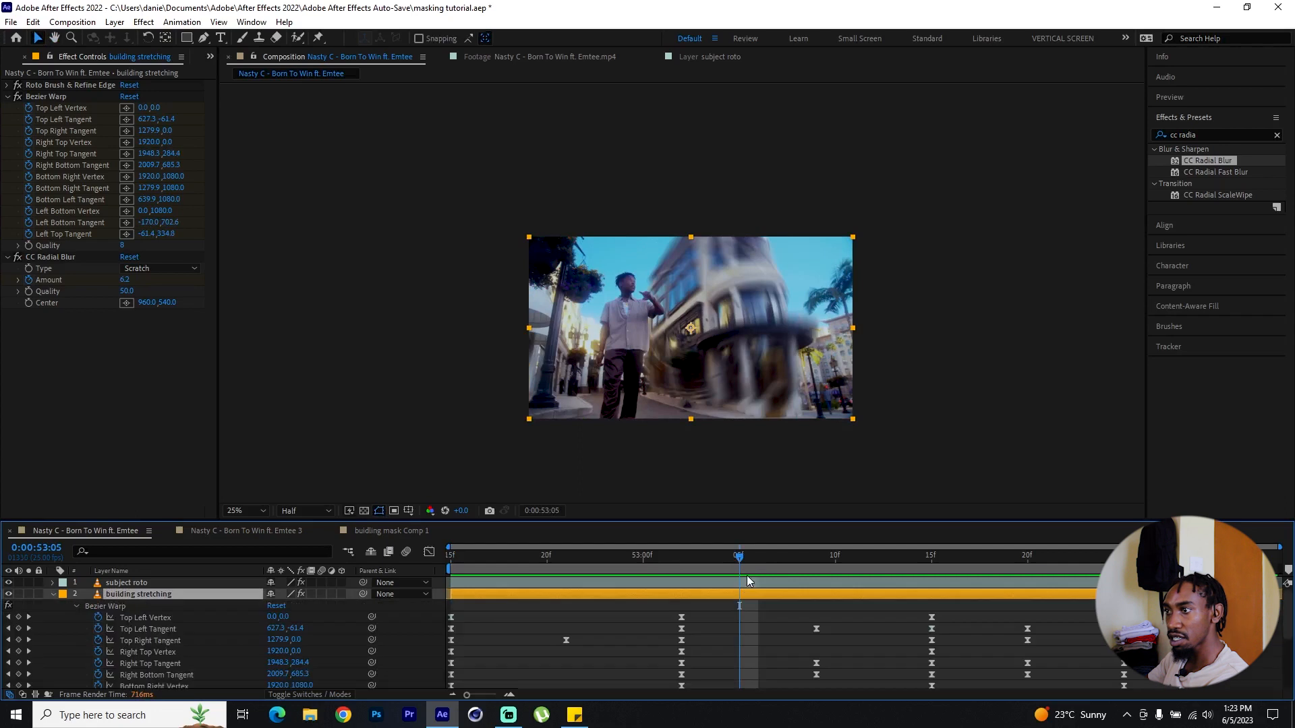
{"action": "scroll", "coordinate": [776, 607], "scroll_direction": "down", "scroll_amount": 3}
{"action": "scroll", "coordinate": [804, 627], "scroll_direction": "down", "scroll_amount": 1}
{"action": "key", "text": "k"}
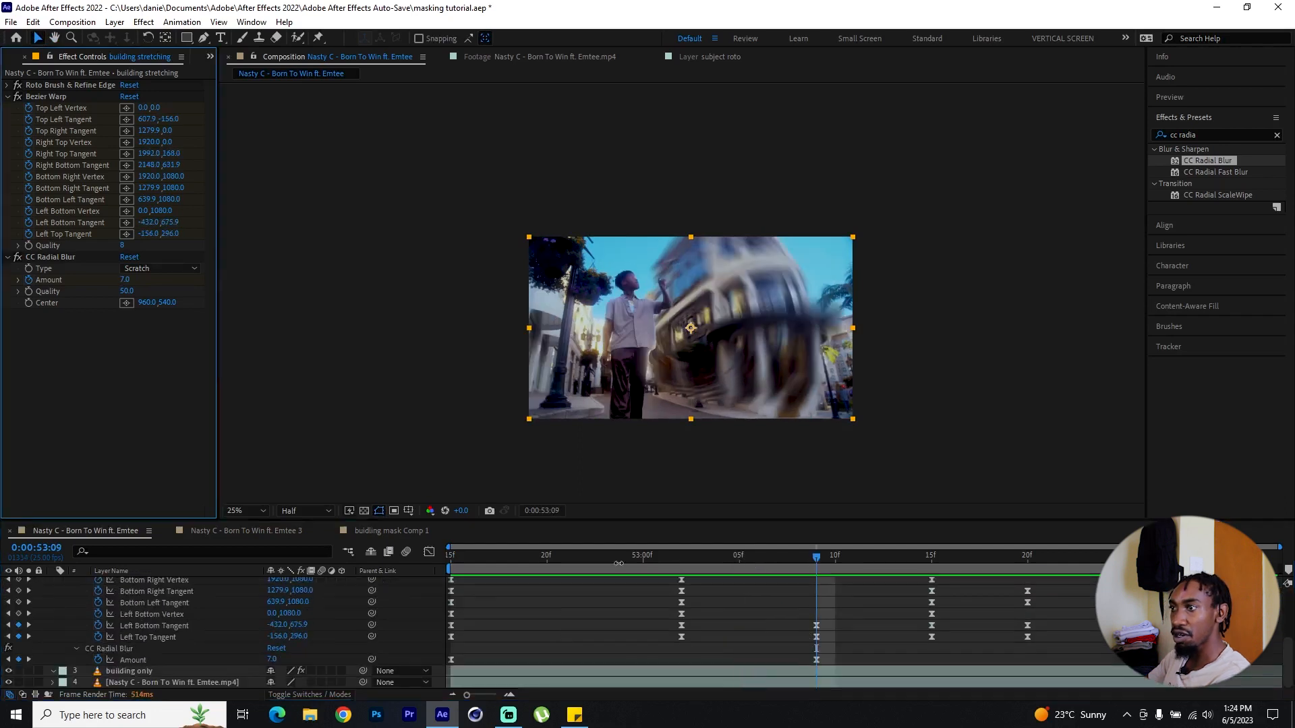
{"action": "left_click_drag", "start_coordinate": [795, 559], "coordinate": [814, 559]}
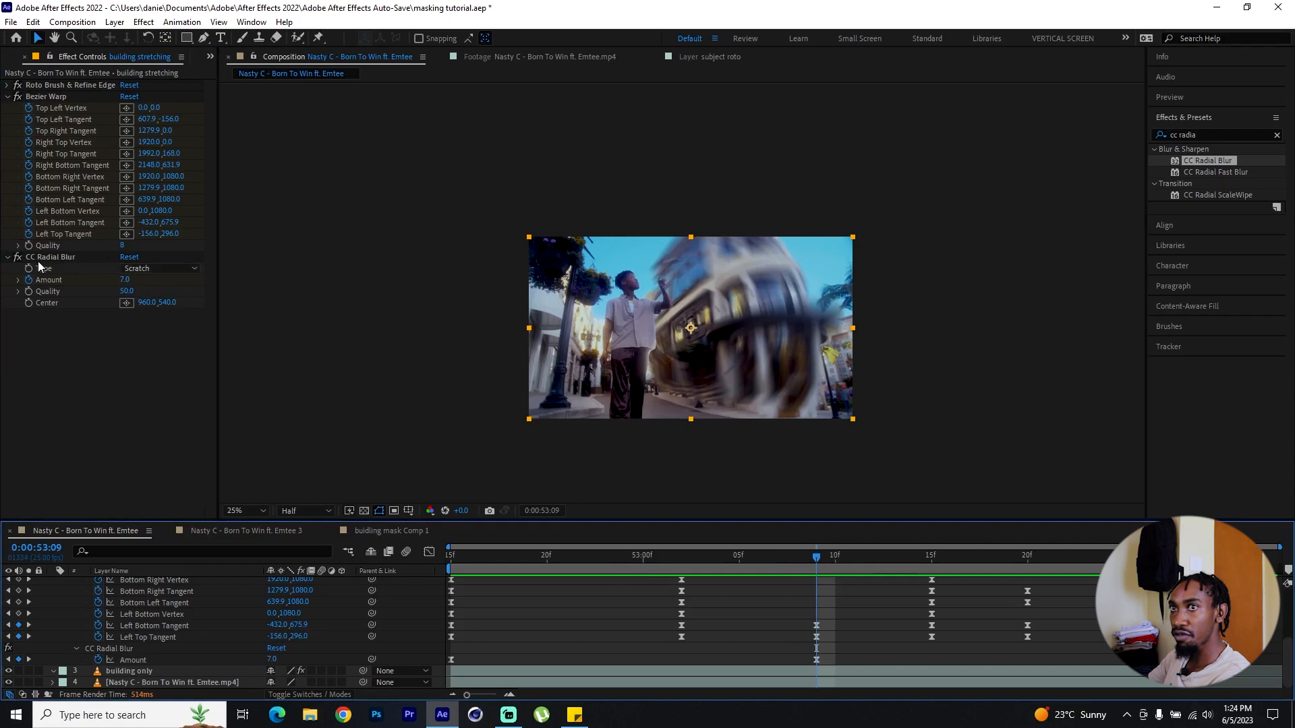
{"action": "left_click", "coordinate": [186, 268]}
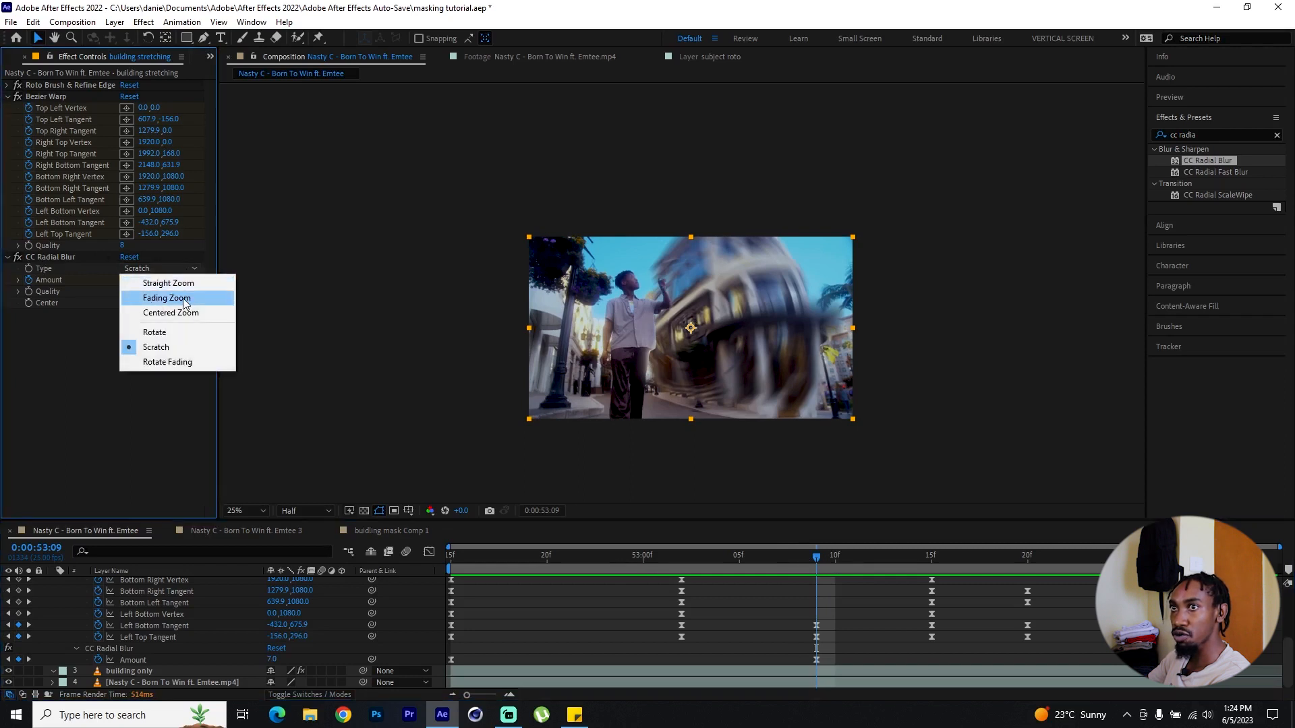
{"action": "left_click", "coordinate": [184, 297]}
{"action": "left_click_drag", "start_coordinate": [464, 556], "coordinate": [423, 561]}
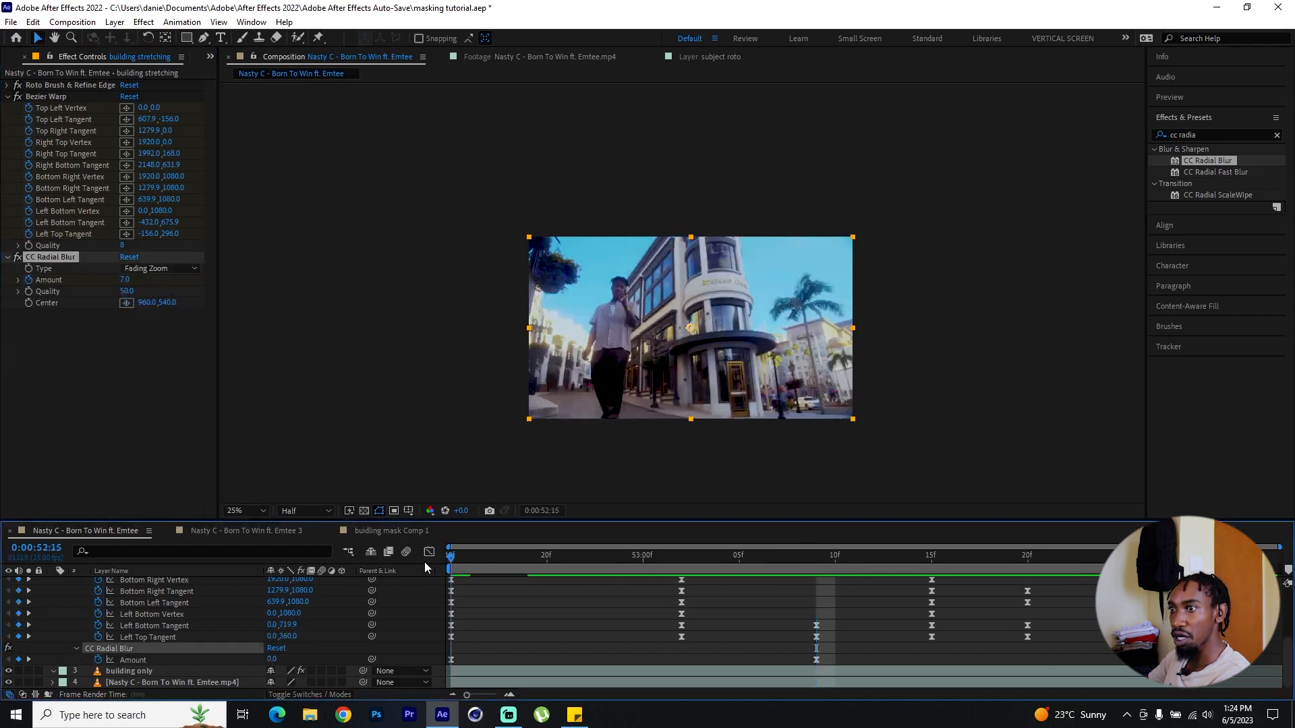
{"action": "key", "text": "space"}
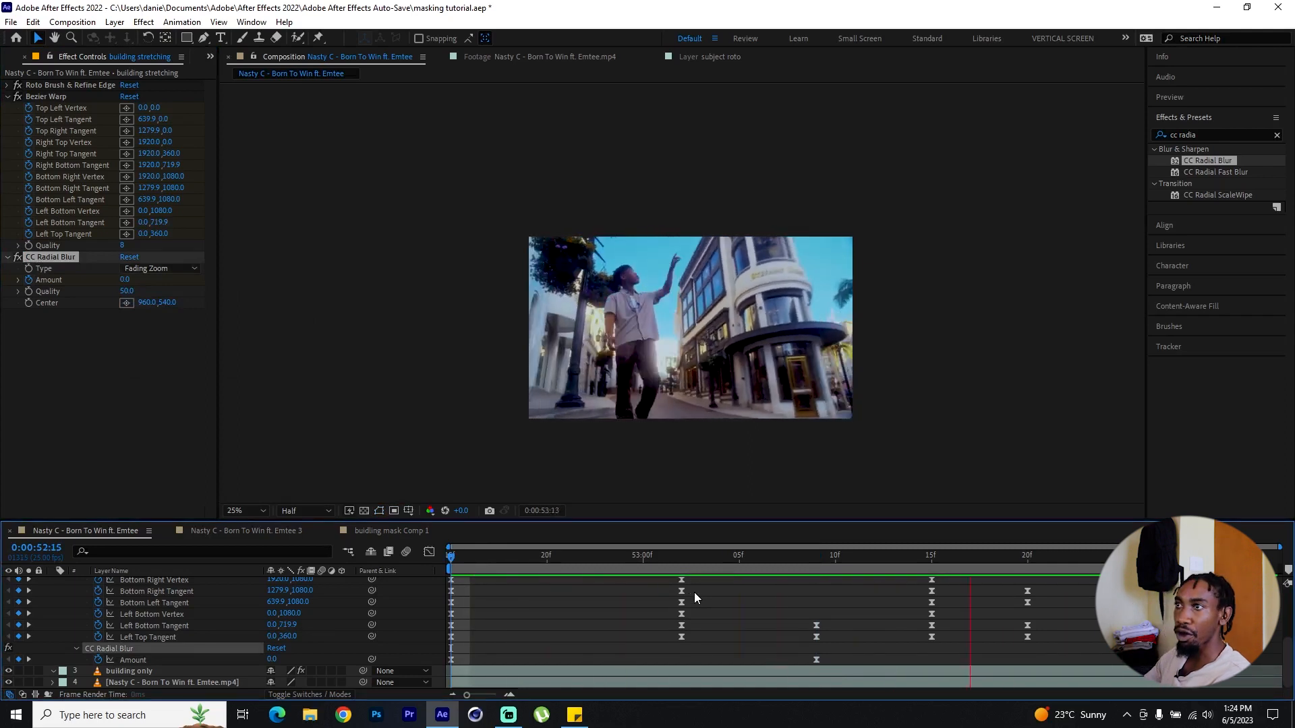
- Stop playback, collapse the building stretching layer's properties, and scrub between 0:00:52:15 and 0:00:53:03 to examine the shot
{"action": "key", "text": "space"}
{"action": "scroll", "coordinate": [547, 637], "scroll_direction": "up", "scroll_amount": 3}
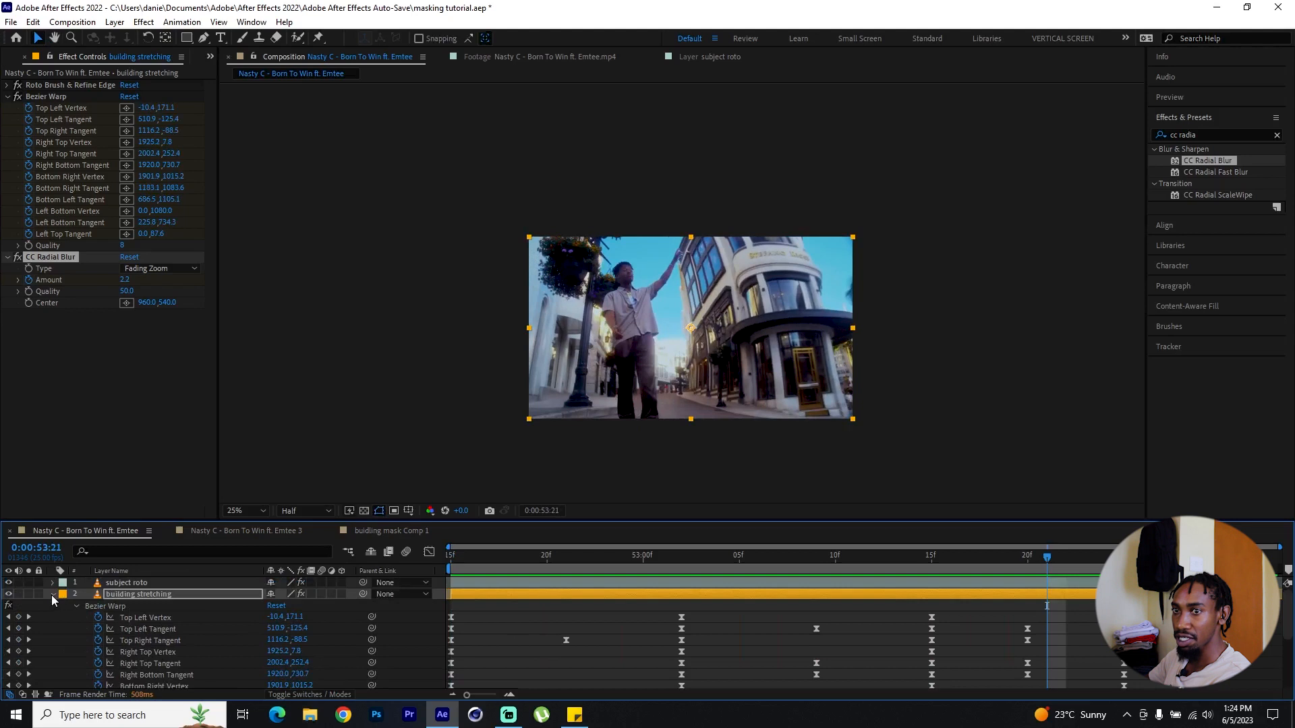
{"action": "left_click", "coordinate": [52, 594]}
{"action": "left_click_drag", "start_coordinate": [496, 556], "coordinate": [449, 557]}
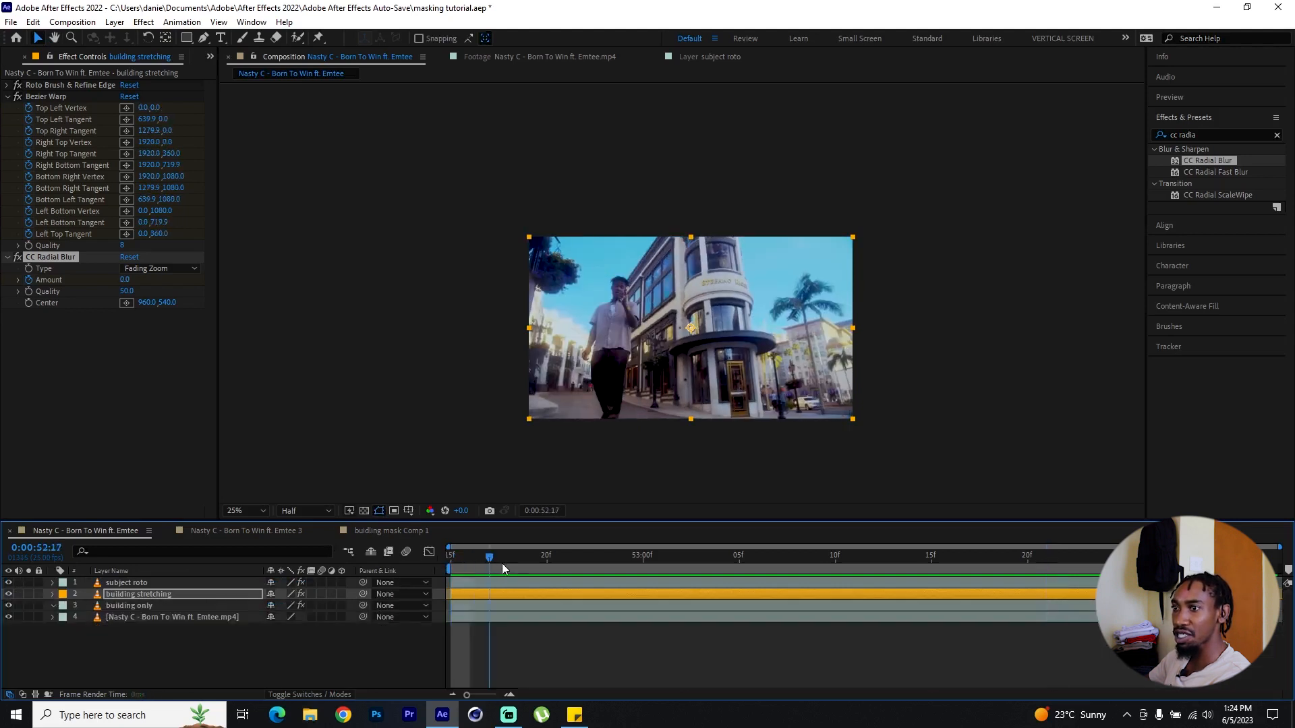
{"action": "left_click_drag", "start_coordinate": [502, 564], "coordinate": [701, 571]}
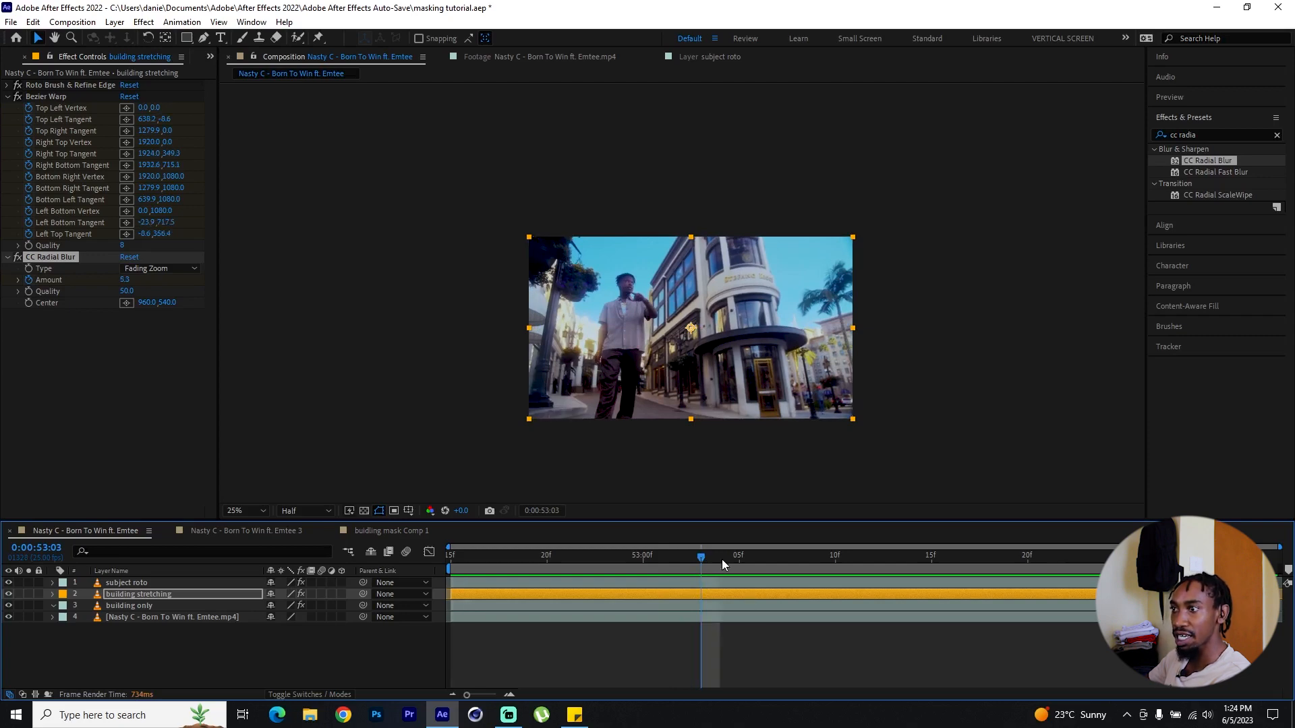
{"action": "left_click_drag", "start_coordinate": [709, 553], "coordinate": [450, 565]}
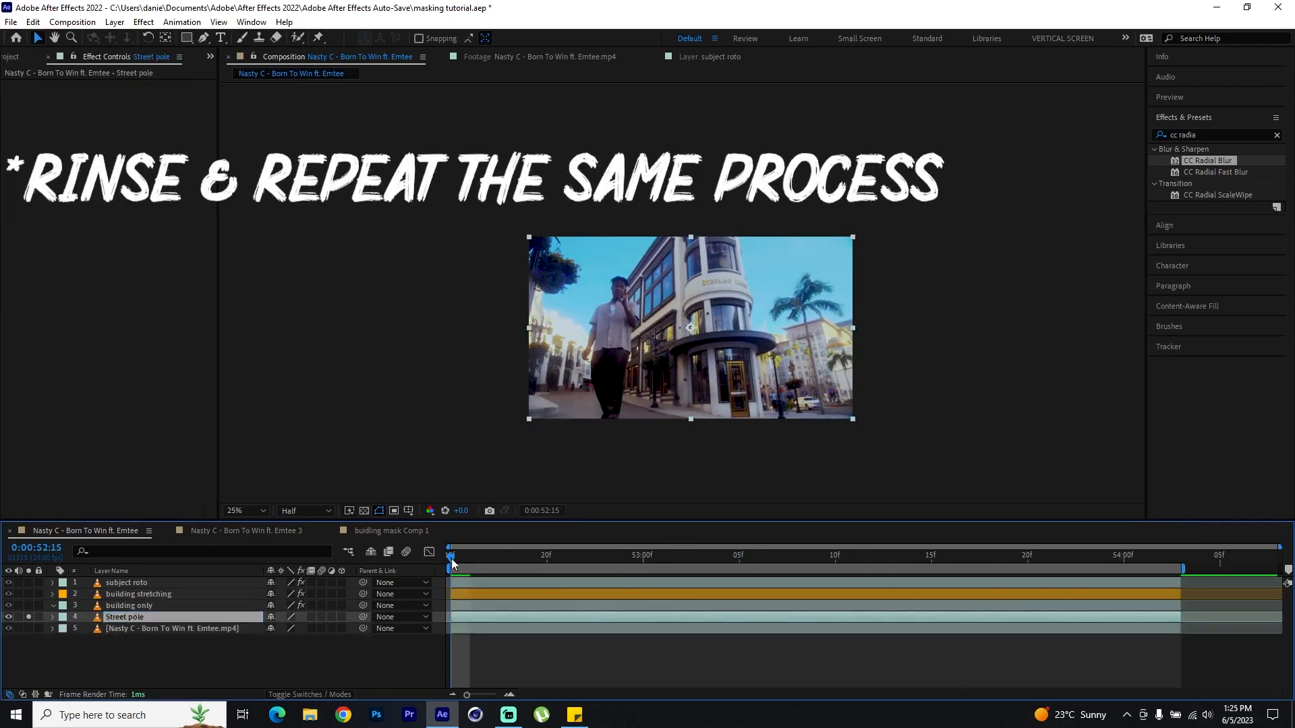
- Isolate the lamp post and its hanging foliage on the Street pole layer with the Roto Brush at 0:00:53:01, and freeze the matte
{"action": "left_click", "coordinate": [664, 556]}
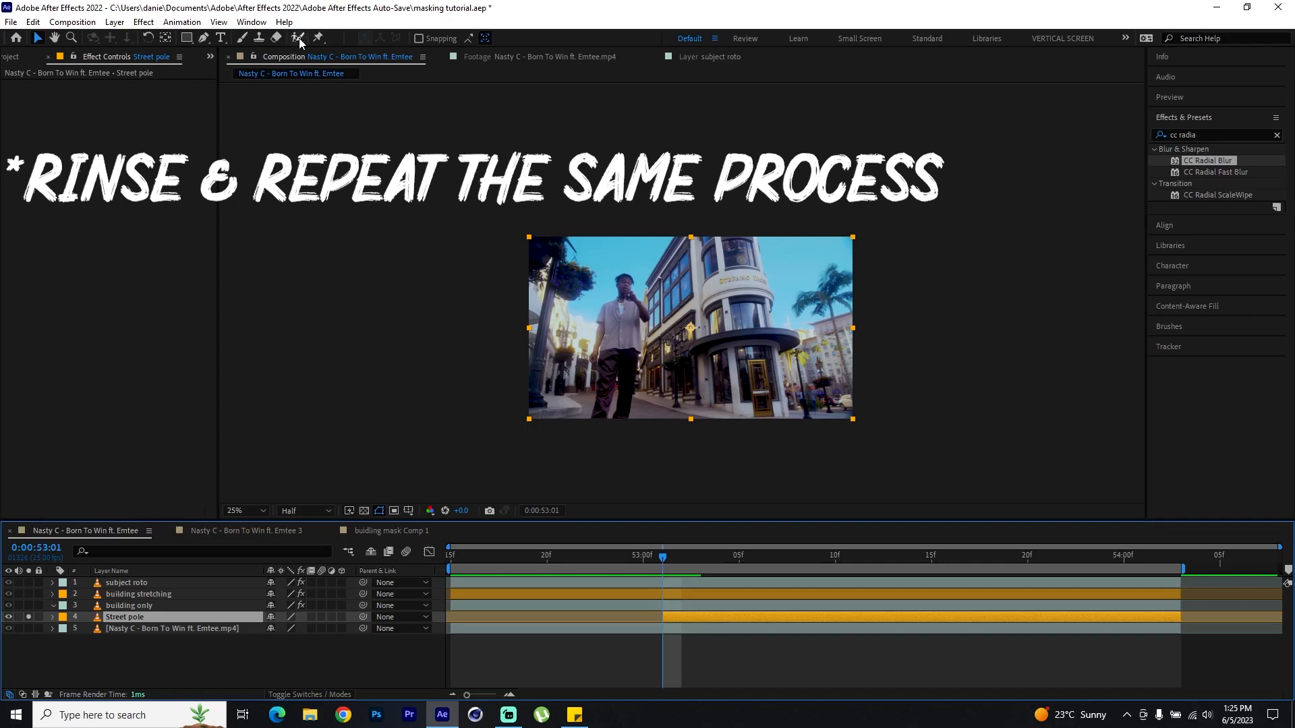
{"action": "left_click", "coordinate": [298, 38]}
{"action": "double_click", "coordinate": [130, 607]}
{"action": "double_click", "coordinate": [162, 617]}
{"action": "left_click_drag", "start_coordinate": [406, 134], "coordinate": [375, 405]}
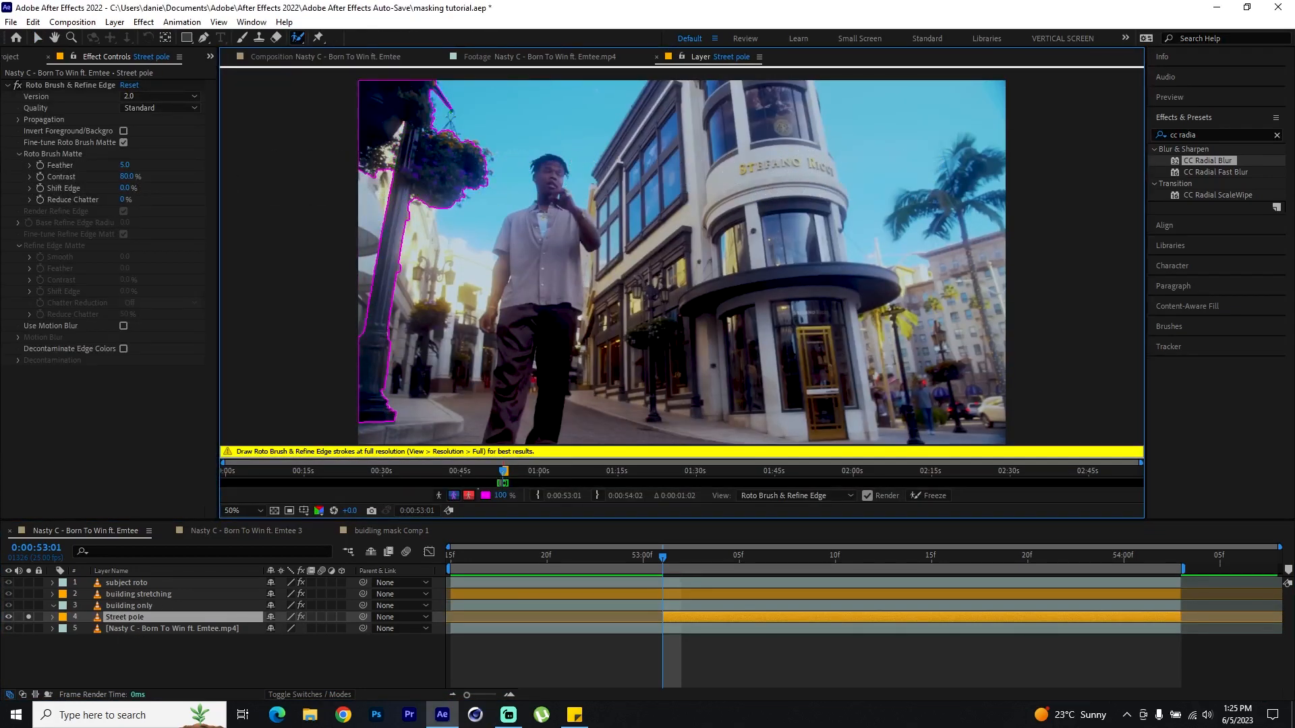
{"action": "left_click", "coordinate": [929, 495]}
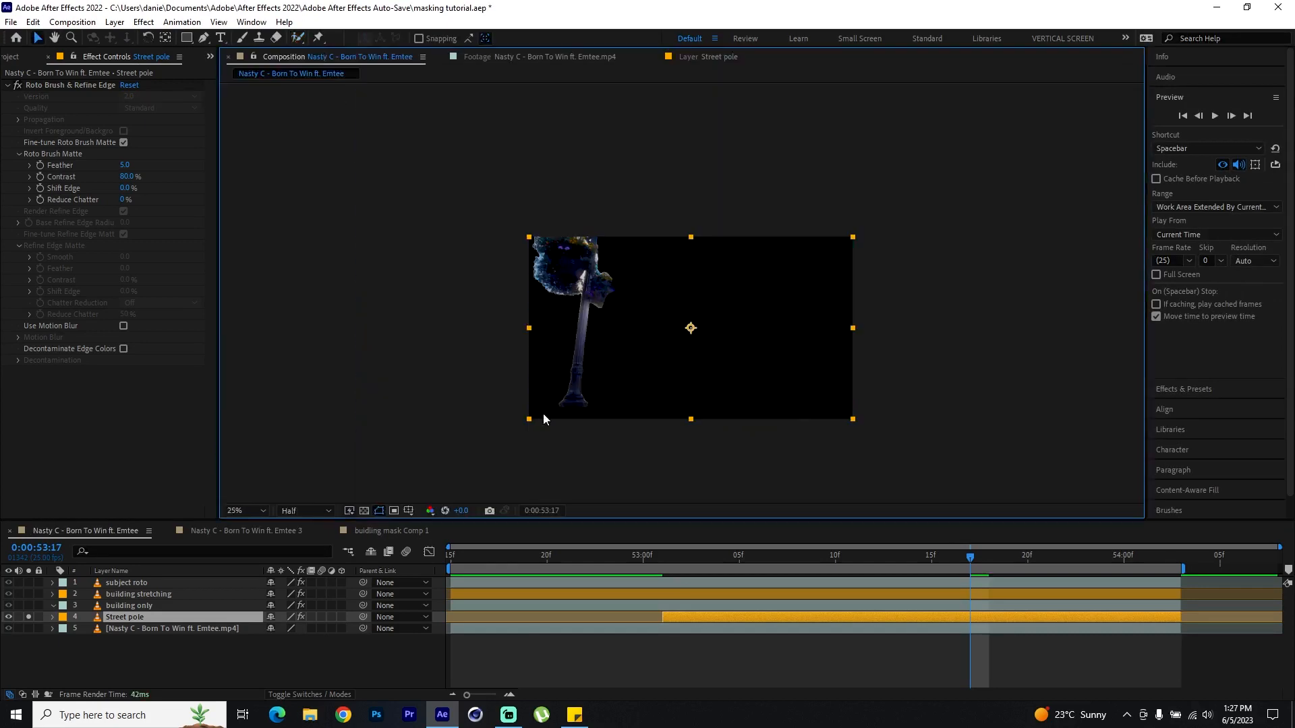
- Duplicate the Street pole layer, rename the copy Street pole bending, and turn off solo on both pole layers
{"action": "key", "text": "ctrl+d"}
{"action": "left_click_drag", "start_coordinate": [730, 588], "coordinate": [675, 580]}
{"action": "key", "text": "Return"}
{"action": "left_click", "coordinate": [157, 615]}
{"action": "key", "text": "BackSpace"}
{"action": "left_click", "coordinate": [28, 617]}
{"action": "left_click", "coordinate": [28, 629]}
- Find the Bezier Warp effect and apply it to the Street pole bending layer
{"action": "left_click", "coordinate": [1183, 389]}
{"action": "left_click_drag", "start_coordinate": [1204, 135], "coordinate": [1035, 135]}
{"action": "type", "text": "nbezie"}
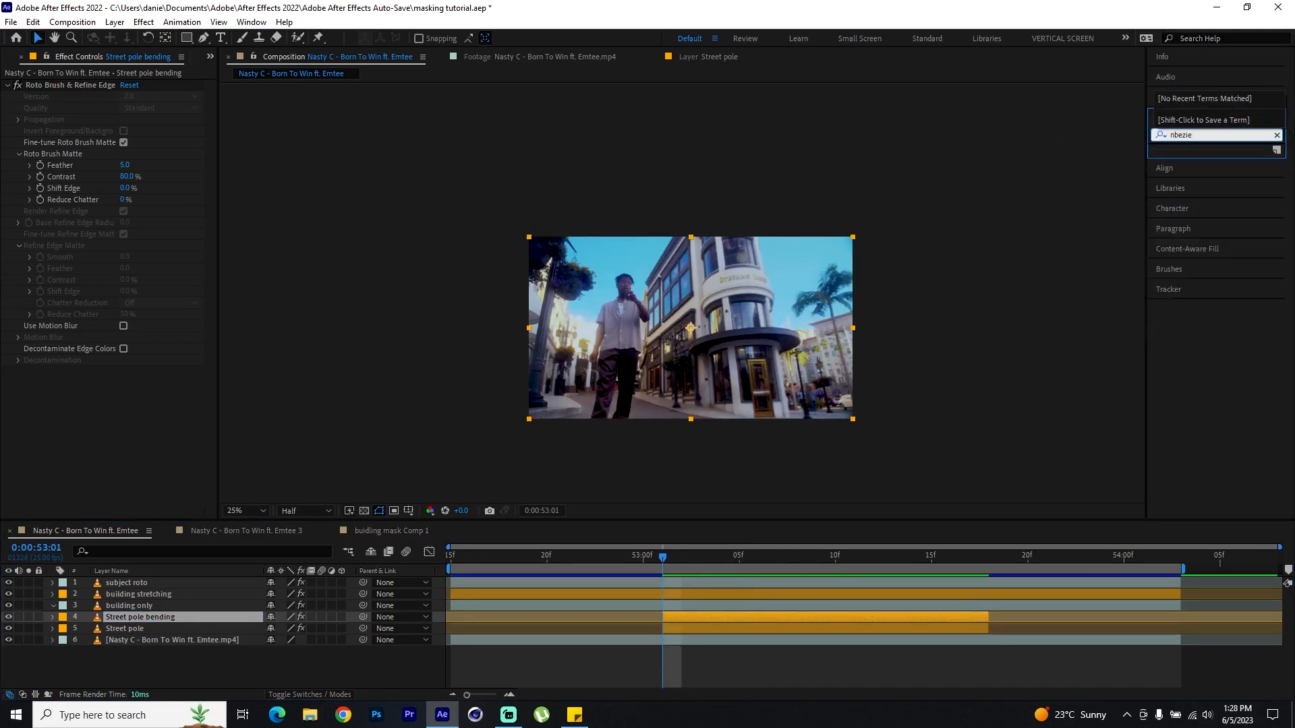
{"action": "left_click_drag", "start_coordinate": [676, 622], "coordinate": [677, 618]}
- Try bending the Street pole bending layer at 0:00:53:07 by reshaping its Bezier Warp tangents
{"action": "left_click_drag", "start_coordinate": [663, 558], "coordinate": [759, 628]}
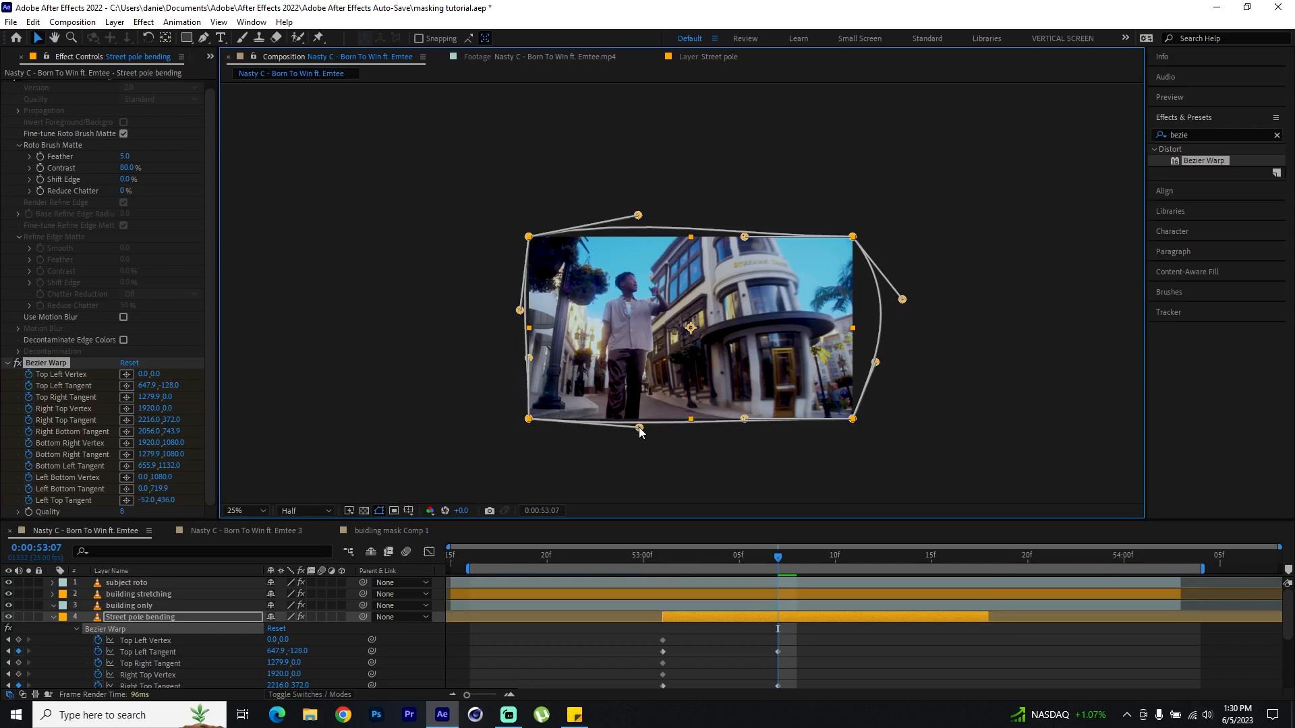
{"action": "key", "text": "ctrl+a"}
{"action": "left_click", "coordinate": [52, 363]}
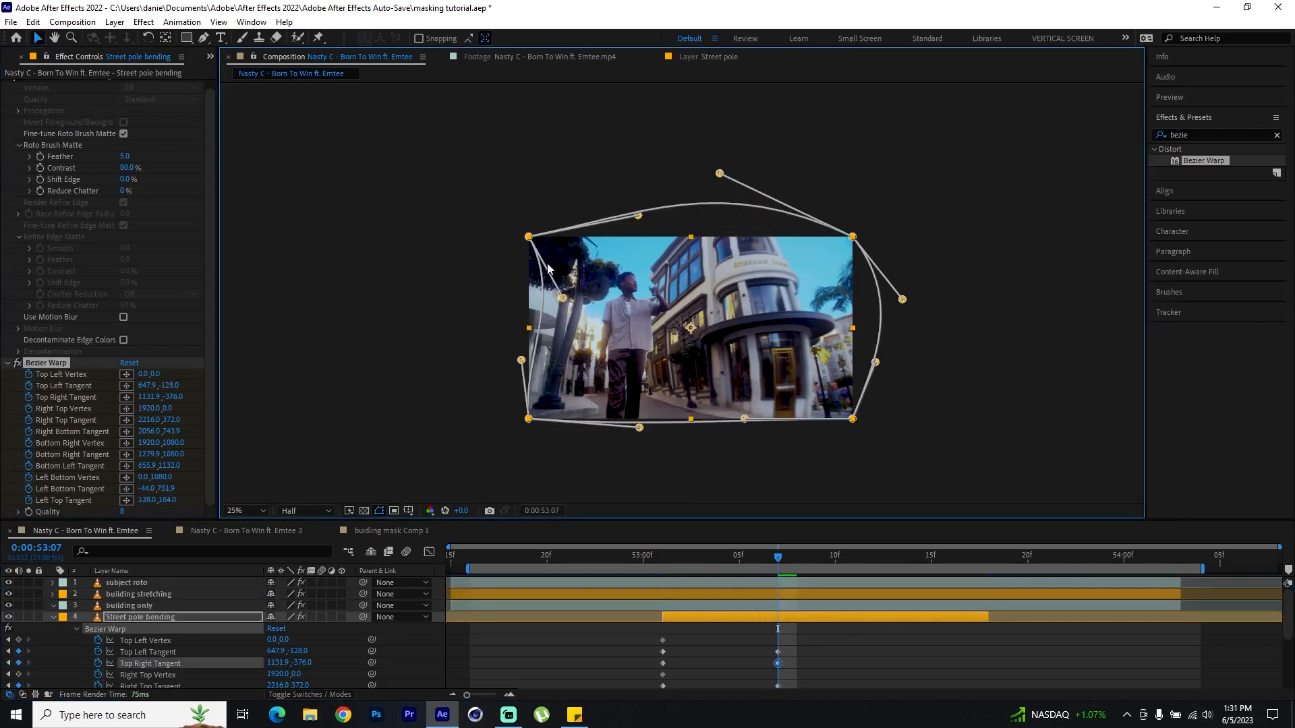
{"action": "left_click_drag", "start_coordinate": [914, 313], "coordinate": [932, 322]}
- Delete the Street pole bending layer's Bezier Warp keyframes at 0:00:53:07
{"action": "mouse_move", "coordinate": [777, 558]}
{"action": "left_mouse_down"}
{"action": "mouse_move", "coordinate": [755, 563]}
{"action": "mouse_move", "coordinate": [774, 580]}
{"action": "left_mouse_up"}
{"action": "left_click_drag", "start_coordinate": [791, 634], "coordinate": [761, 685]}
{"action": "key", "text": "grave"}
{"action": "key", "text": "Delete"}
{"action": "key", "text": "grave"}
- Bend the street pole at 0:00:53:08 by pulling the Bezier Warp's top, bottom and side tangents outward
{"action": "left_click", "coordinate": [796, 556]}
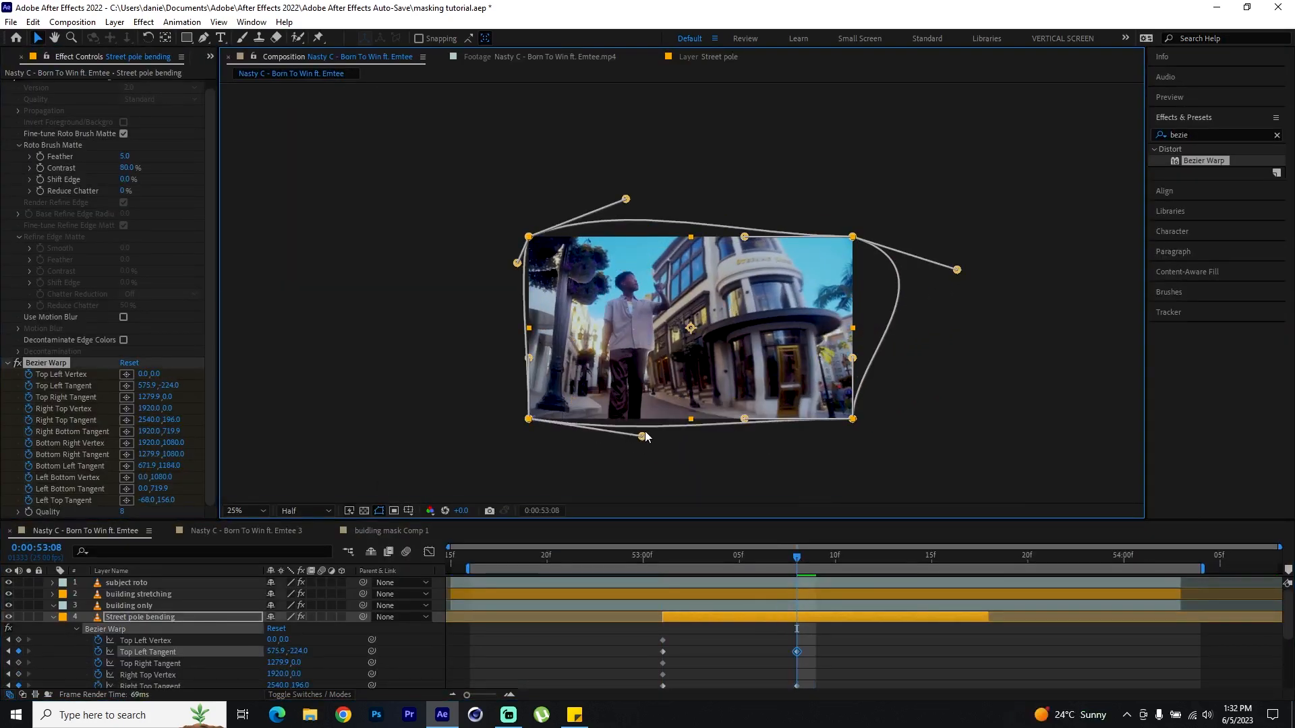
{"action": "left_click_drag", "start_coordinate": [517, 331], "coordinate": [517, 339]}
- Reset the Street pole bending layer's Bezier Warp at about 0:00:53:17, and play the animation from 0:00:52:15
{"action": "left_click_drag", "start_coordinate": [666, 560], "coordinate": [969, 577]}
{"action": "left_click", "coordinate": [277, 628]}
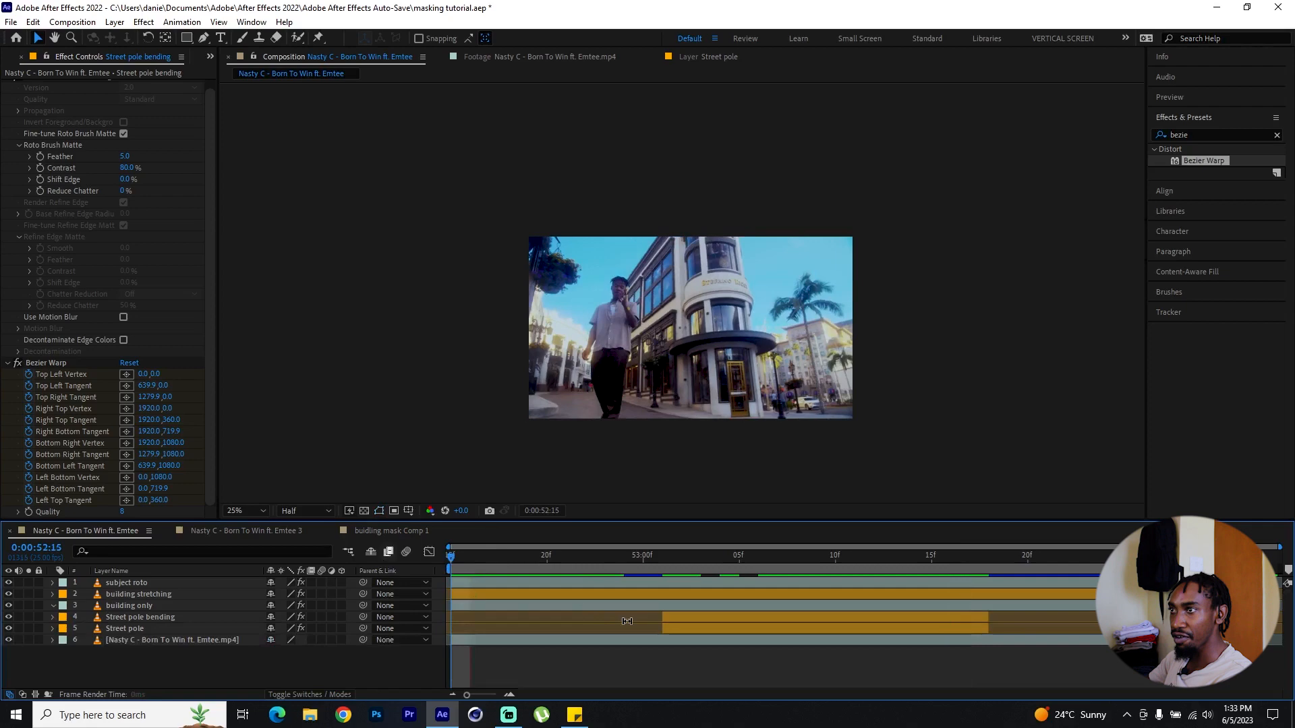
{"action": "key", "text": "space"}
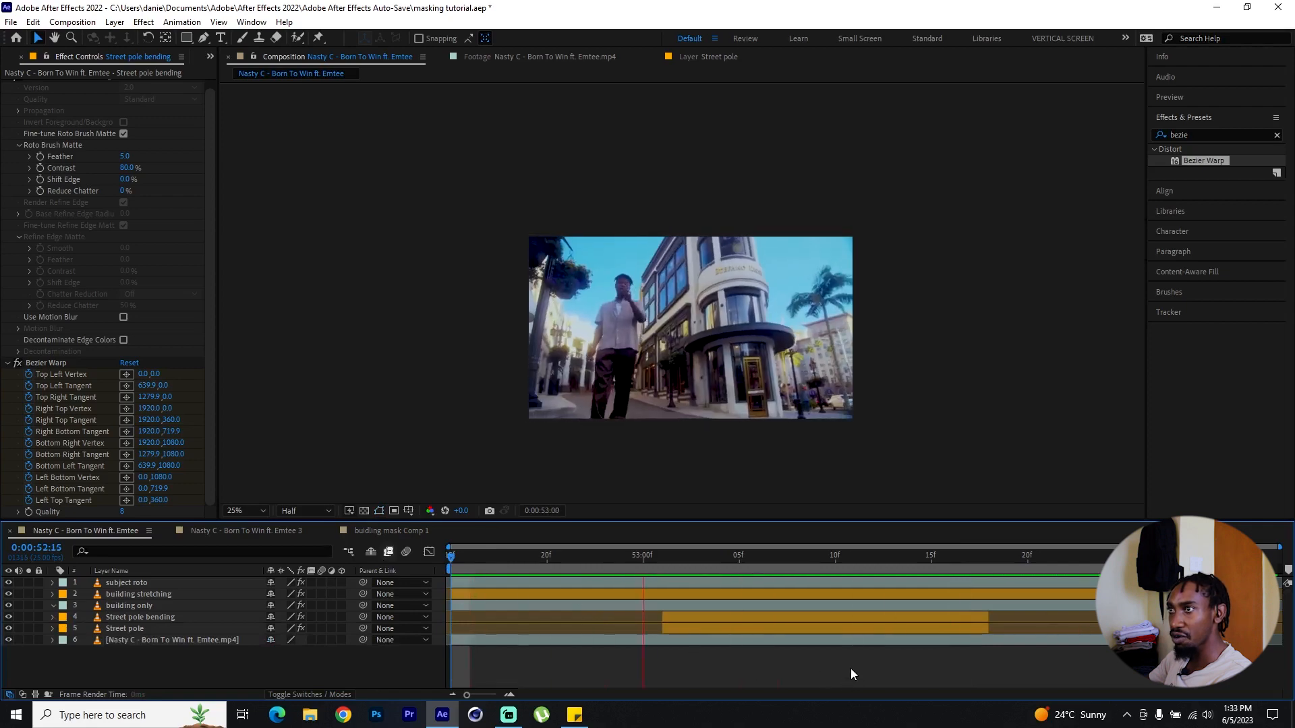